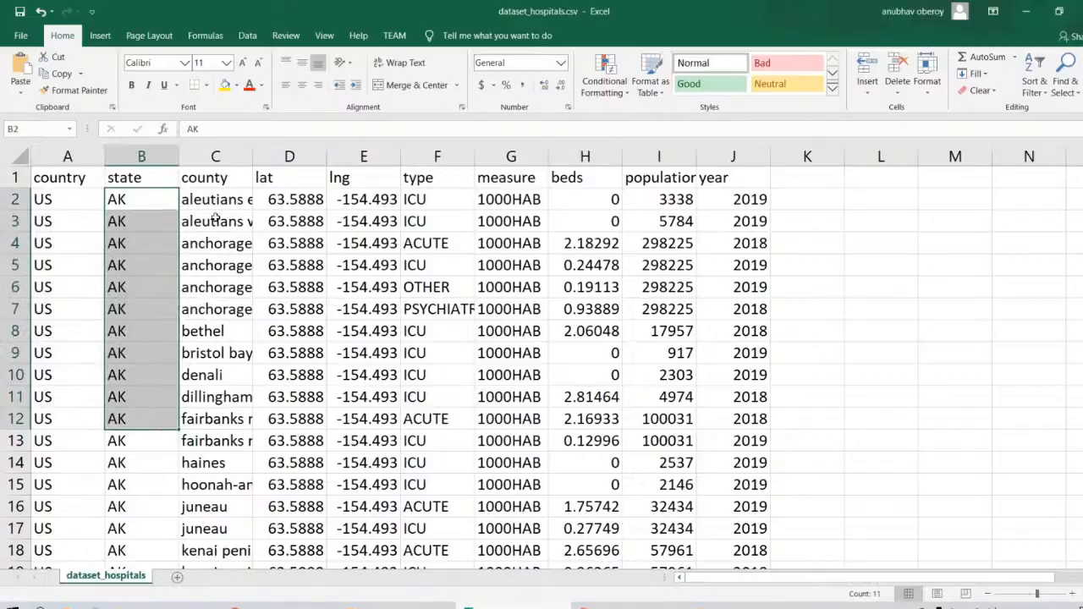
Fit the county column's width to its contents and look over the county names
double_click(253, 156)
left_click(245, 243)
left_click_drag(245, 203, 237, 530)
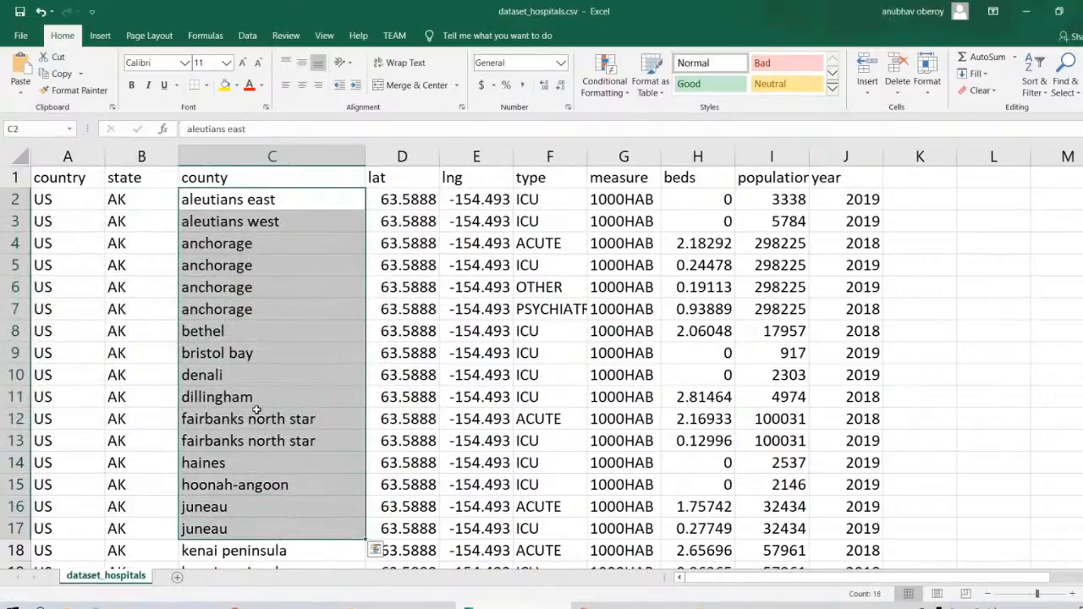
left_click(256, 417)
left_click(294, 204)
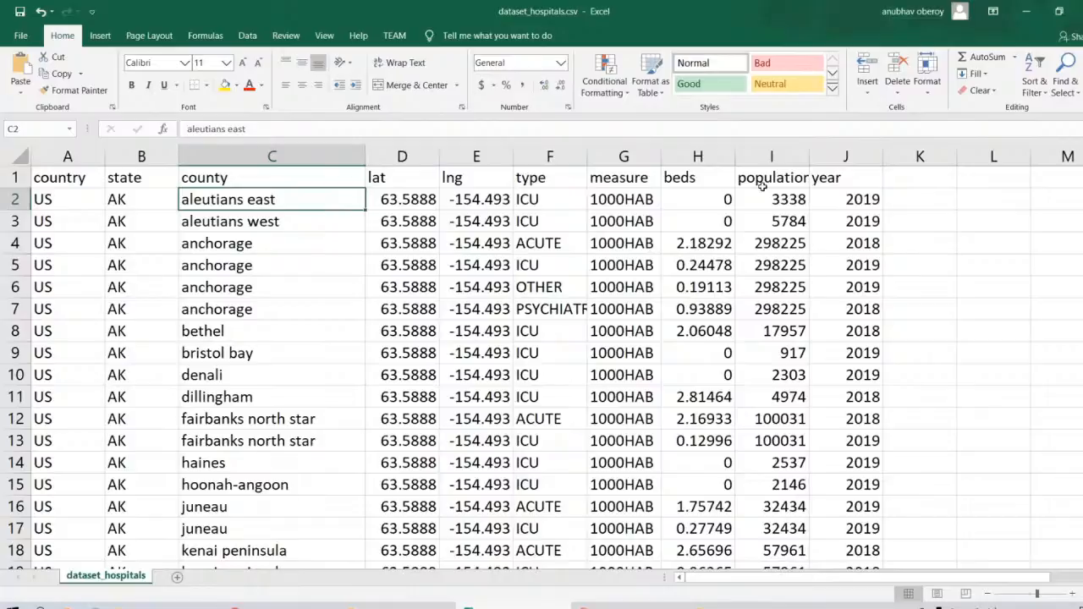
Examine the beds column and the different hospital bed types in the type column
left_click(697, 177)
key("ctrl+shift+Down")
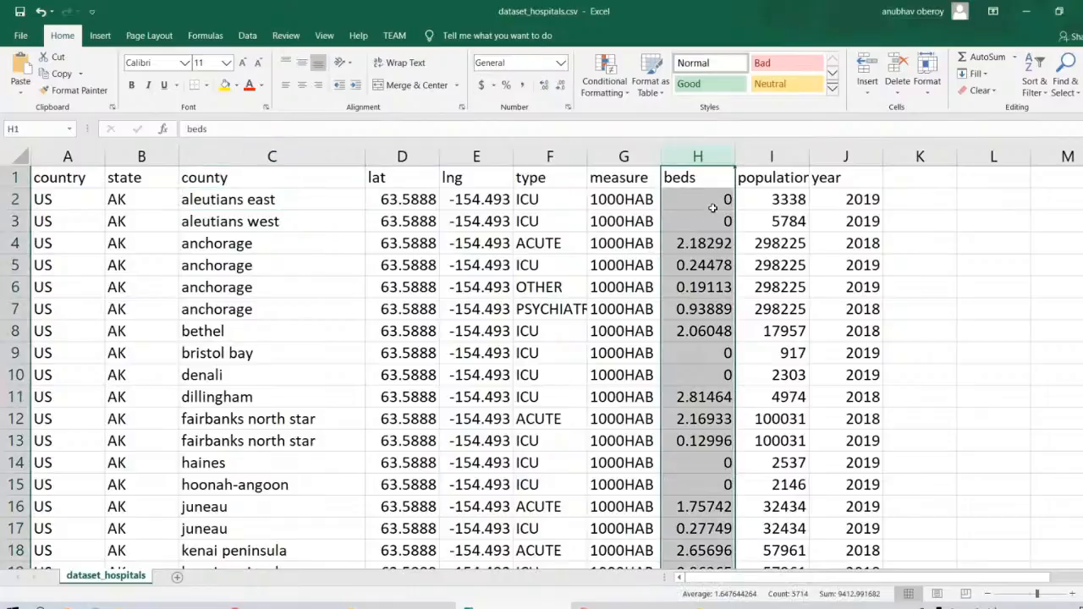
left_click(713, 209)
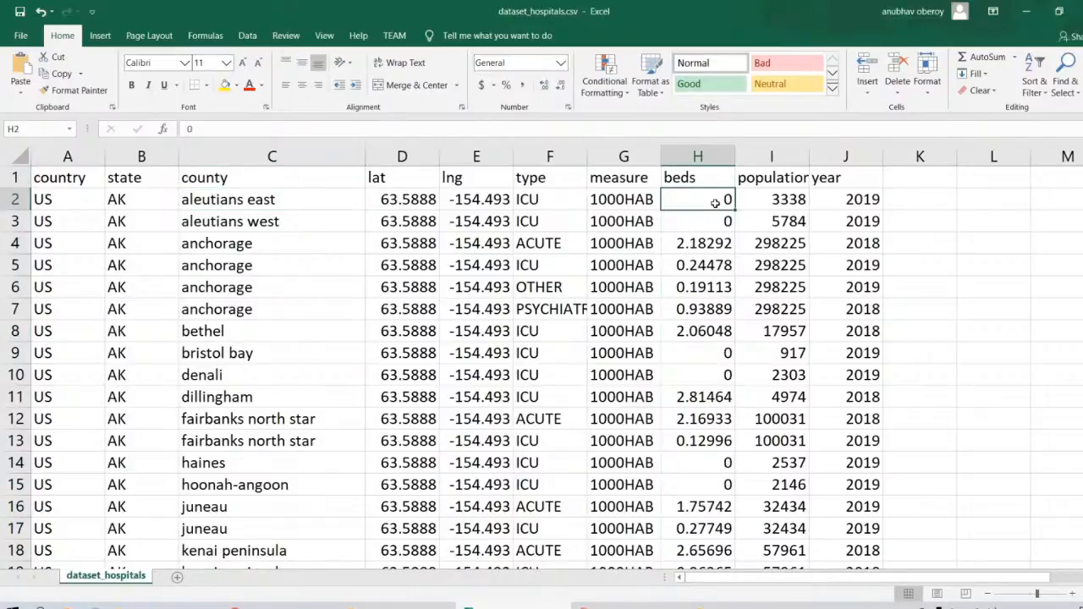
left_click(545, 158)
left_click(547, 203)
left_click(552, 240)
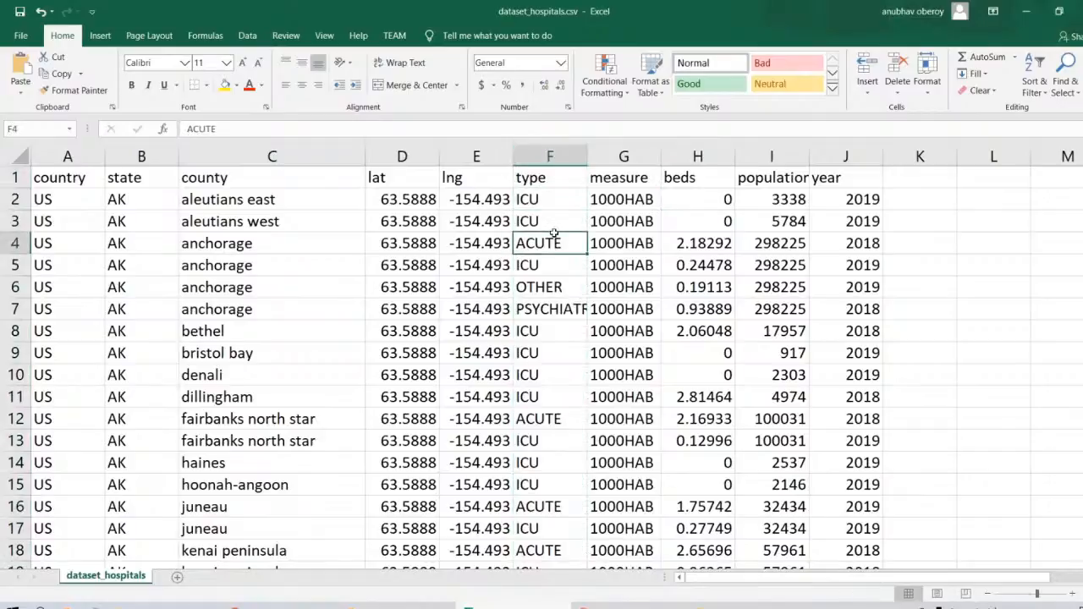
left_click(563, 309)
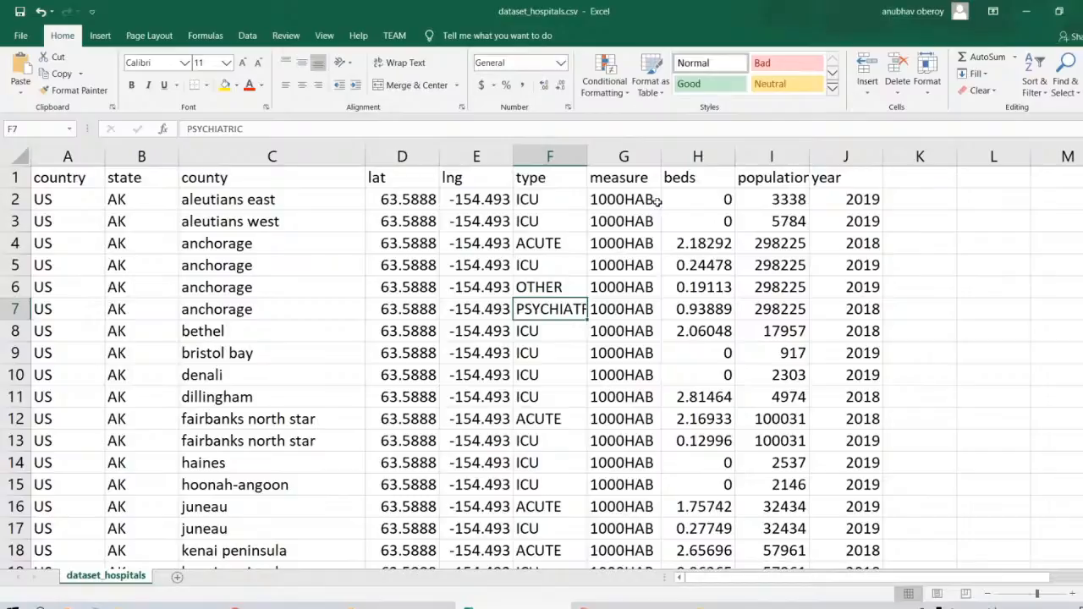
Compare the beds values of the anchorage rows with their measure and population
left_click(696, 247)
left_click(698, 265)
left_click(696, 287)
left_click(698, 318)
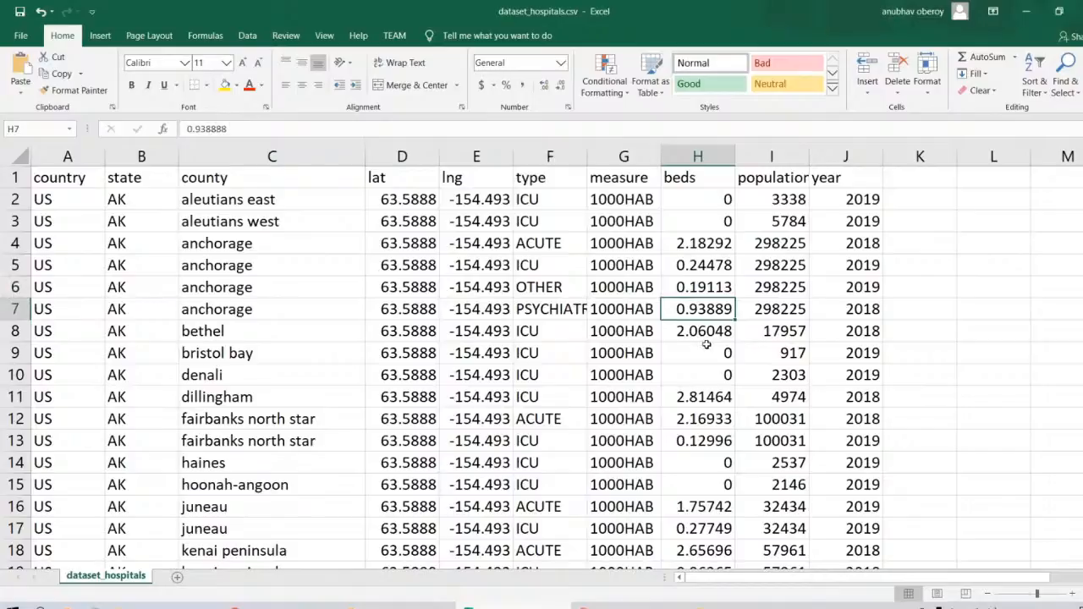
left_click(628, 288)
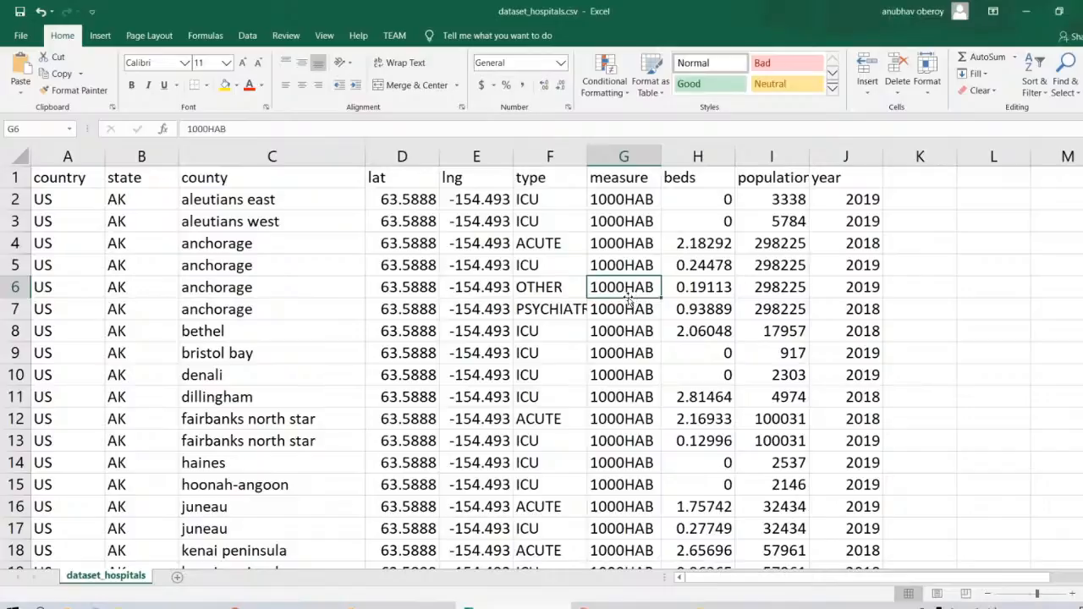
left_click(772, 292)
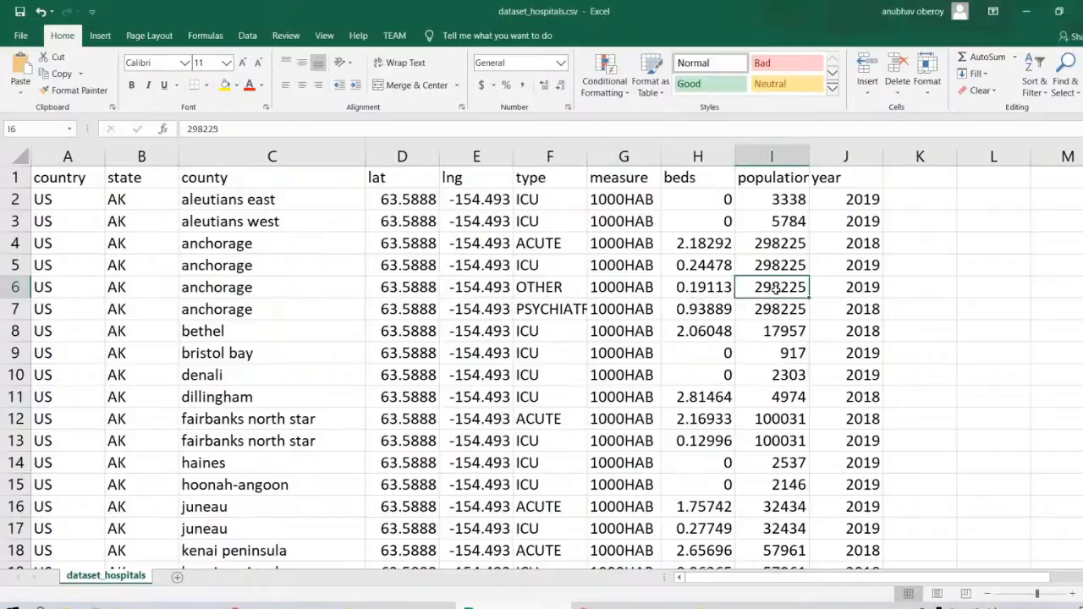
left_click(705, 289)
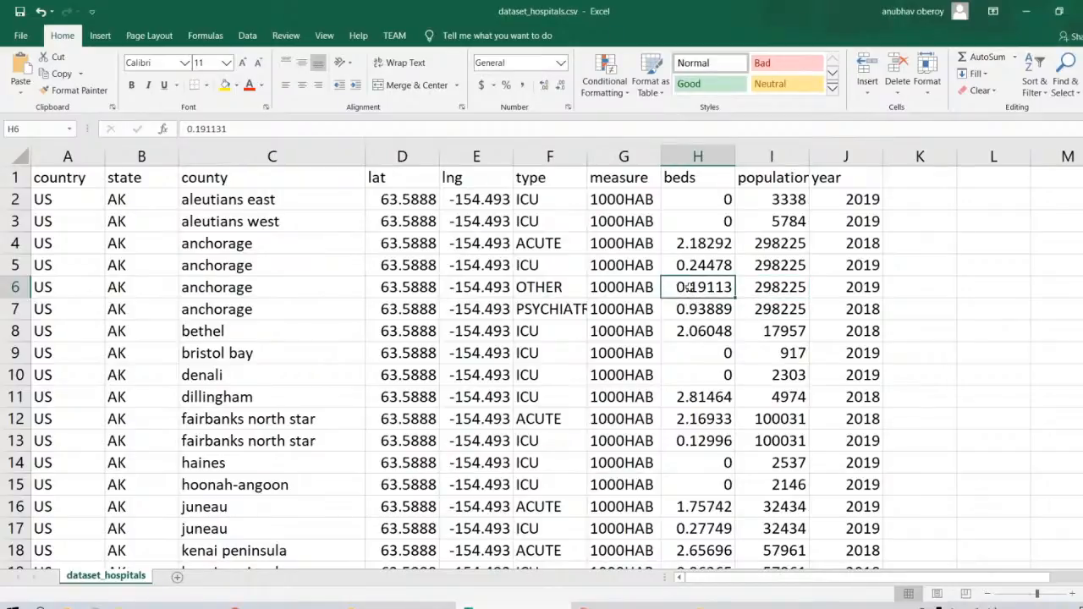
Calculate the actual number of beds for the anchorage OTHER row in K6 with =H6*I6/1000
left_click(904, 286)
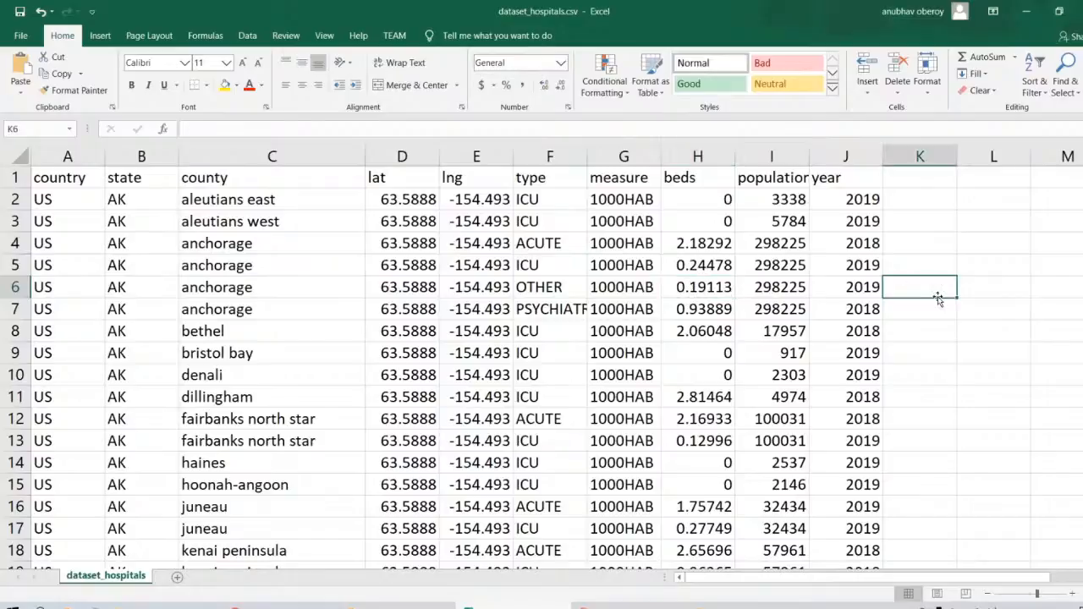
type("=")
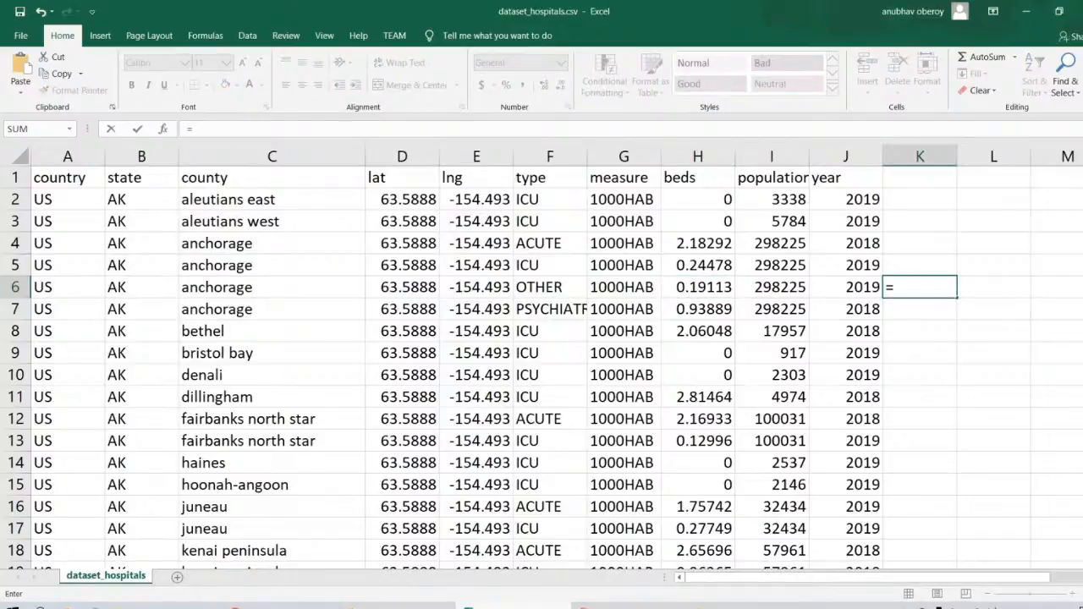
key("Left")
key("Left")
key("Left")
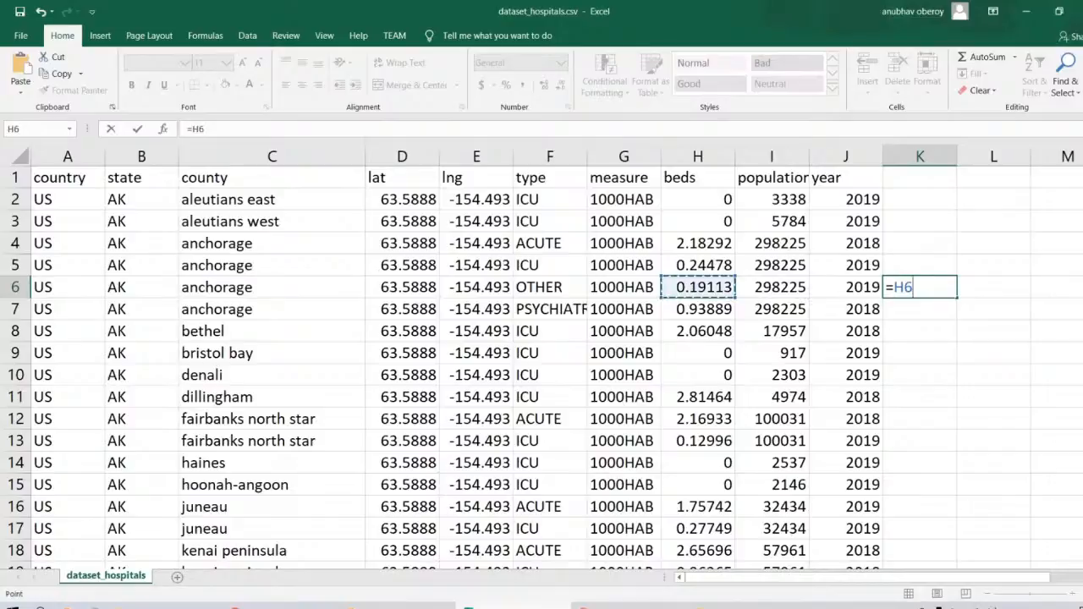
type("*")
key("Right")
key("Left")
key("Left")
key("Left")
type("/1000")
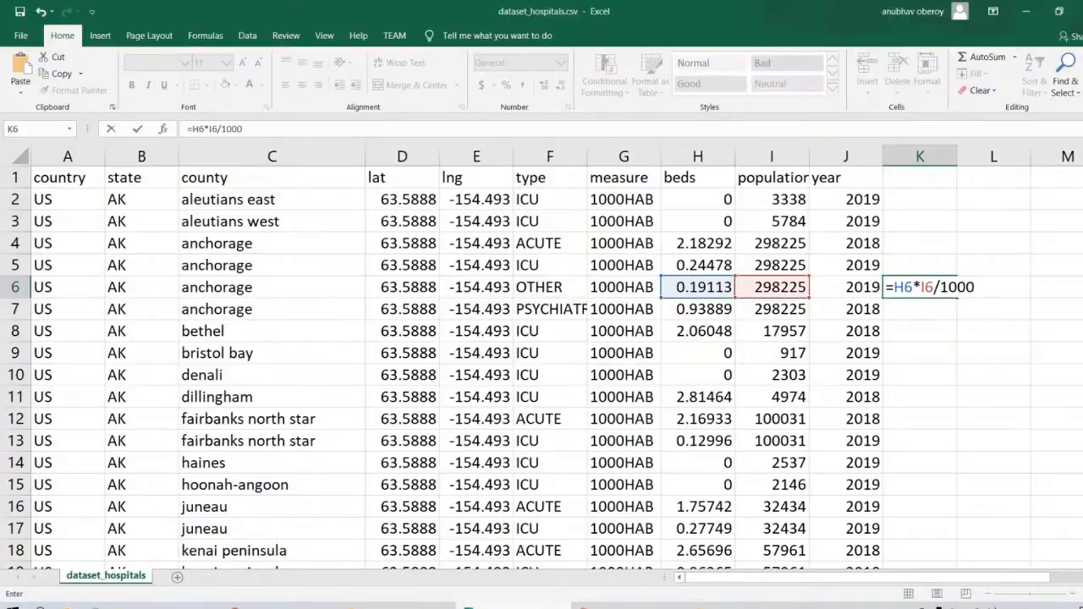
key("Return")
left_click(928, 292)
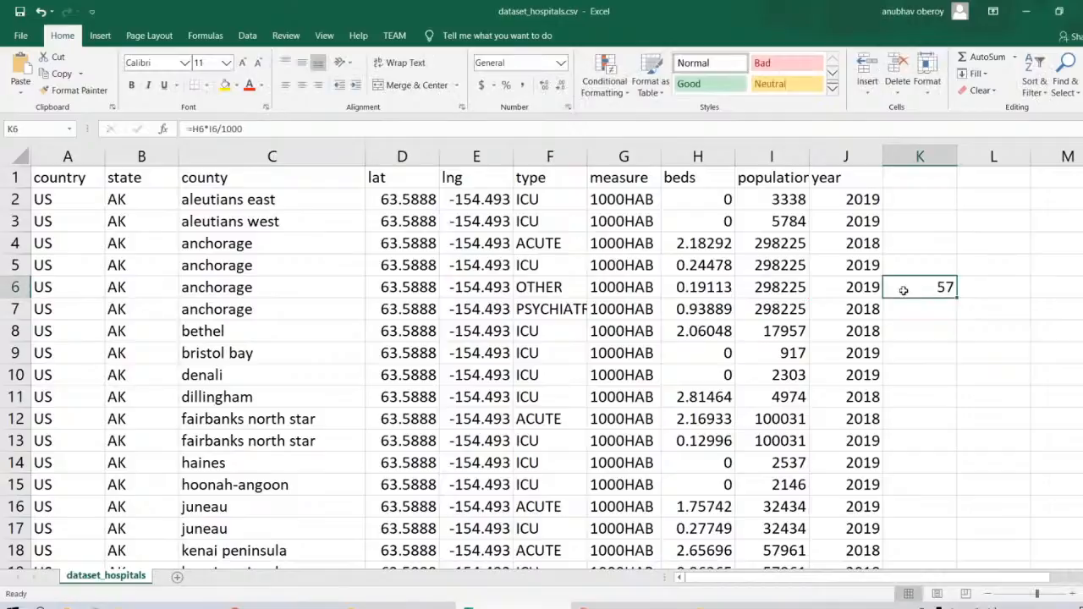
Review the type, county and state of the row 6 calculation and clear cell K6
left_click(926, 355)
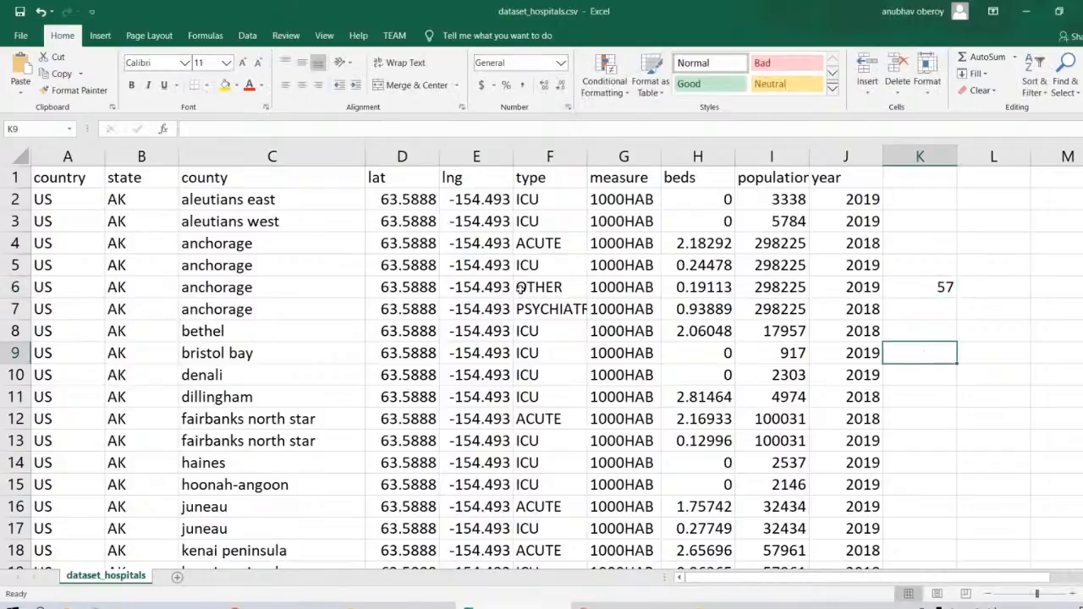
left_click(542, 288)
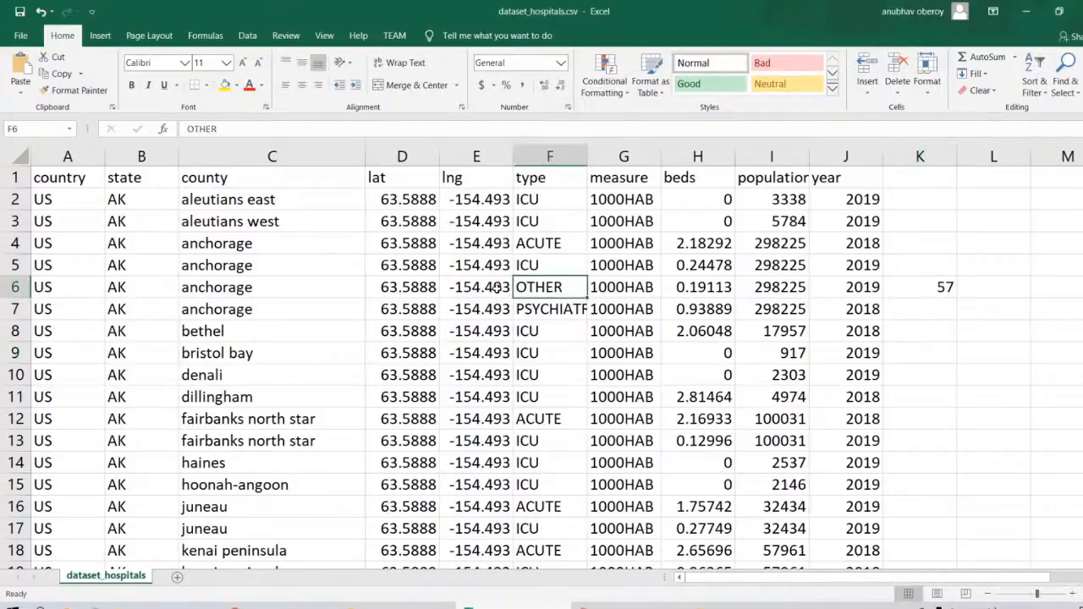
left_click(265, 285)
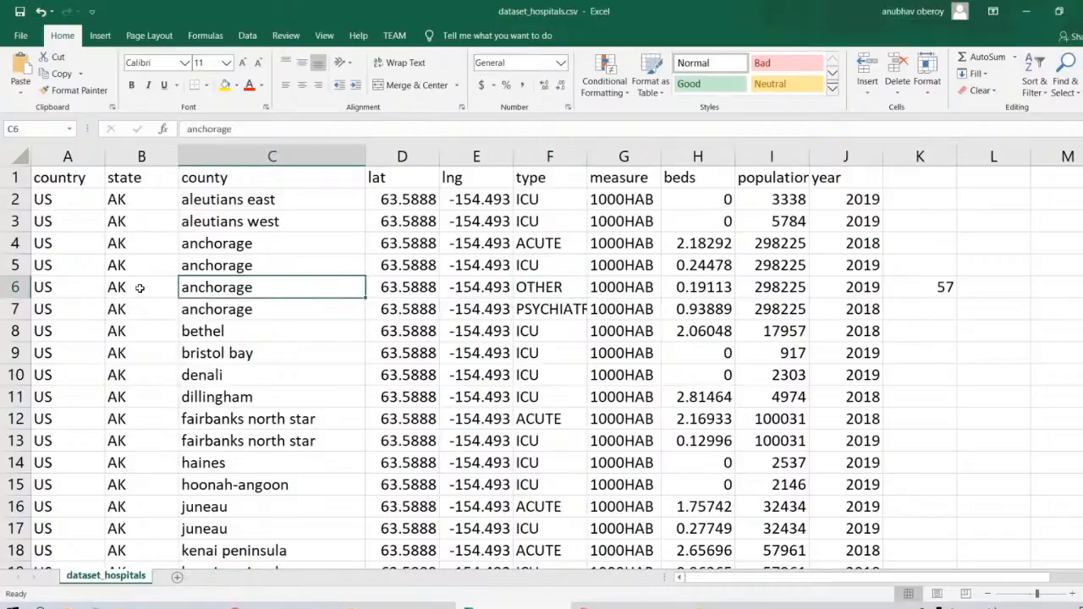
left_click(139, 288)
left_click(911, 292)
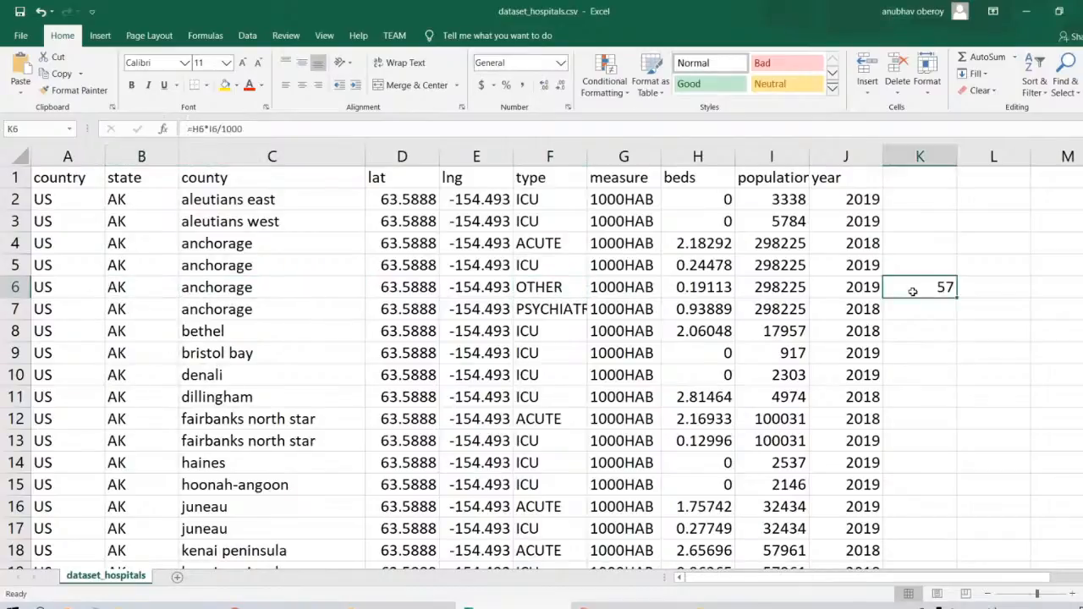
key("Delete")
Examine the values in the year column and in the lat and lng columns
left_click_drag(852, 202, 851, 352)
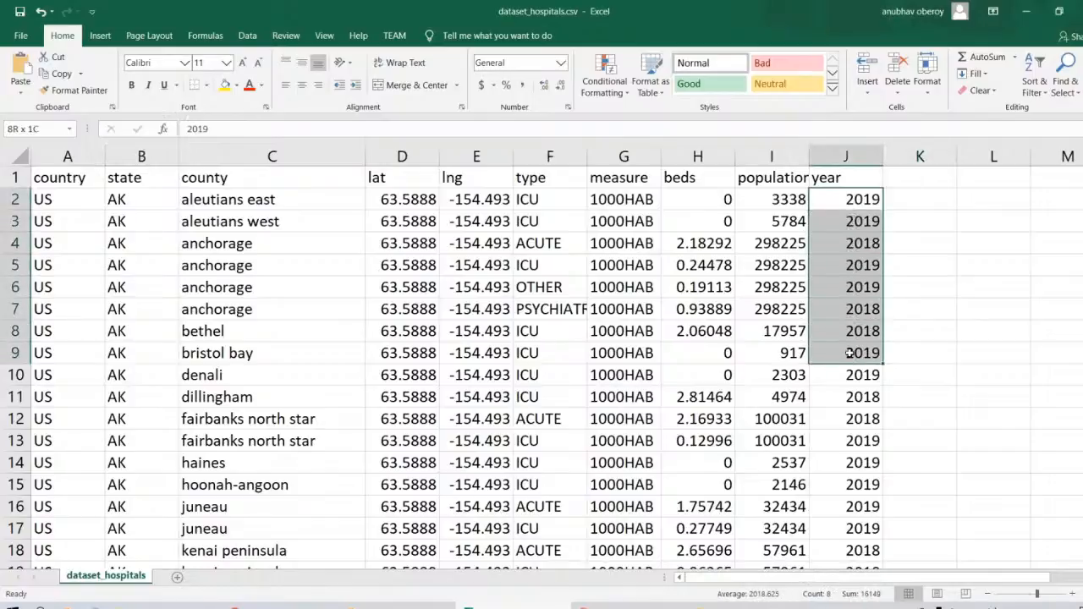
left_click(850, 352)
scroll(851, 310, "down", 1)
scroll(850, 310, "down", 1)
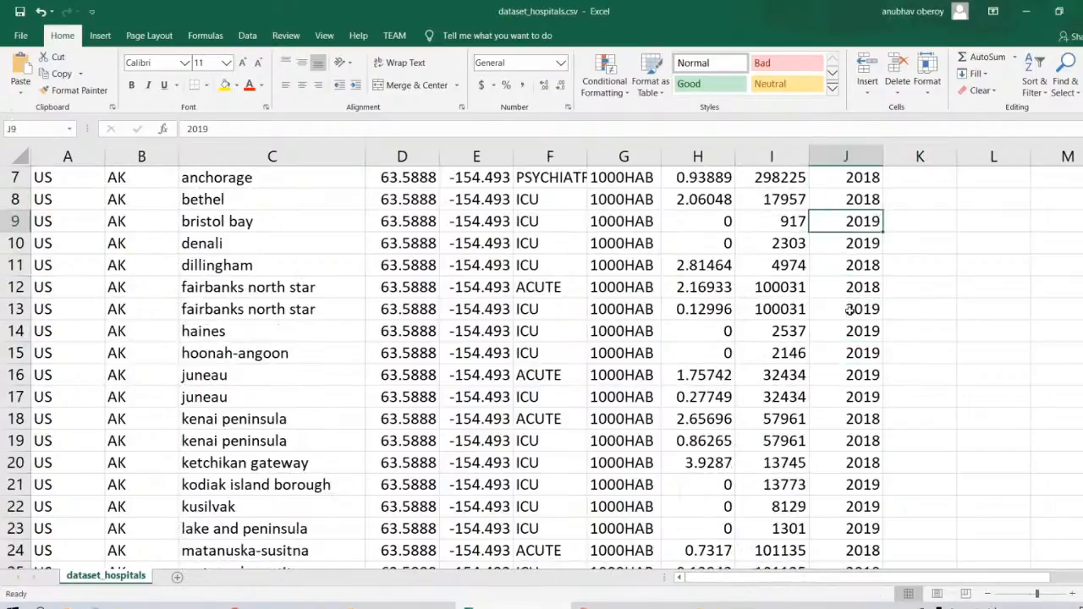
scroll(848, 310, "up", 2)
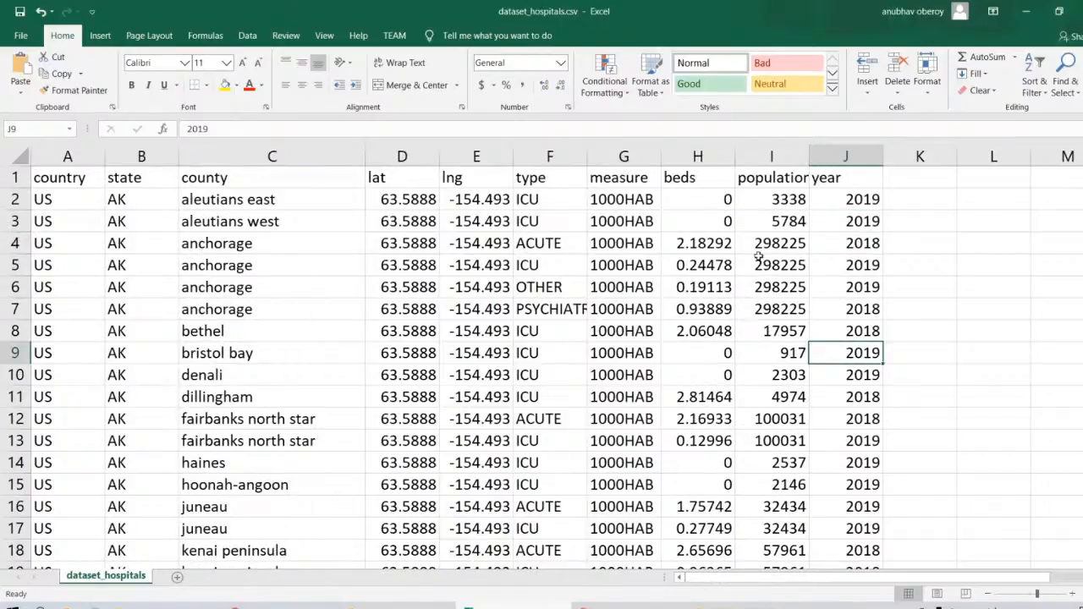
left_click_drag(409, 158, 478, 158)
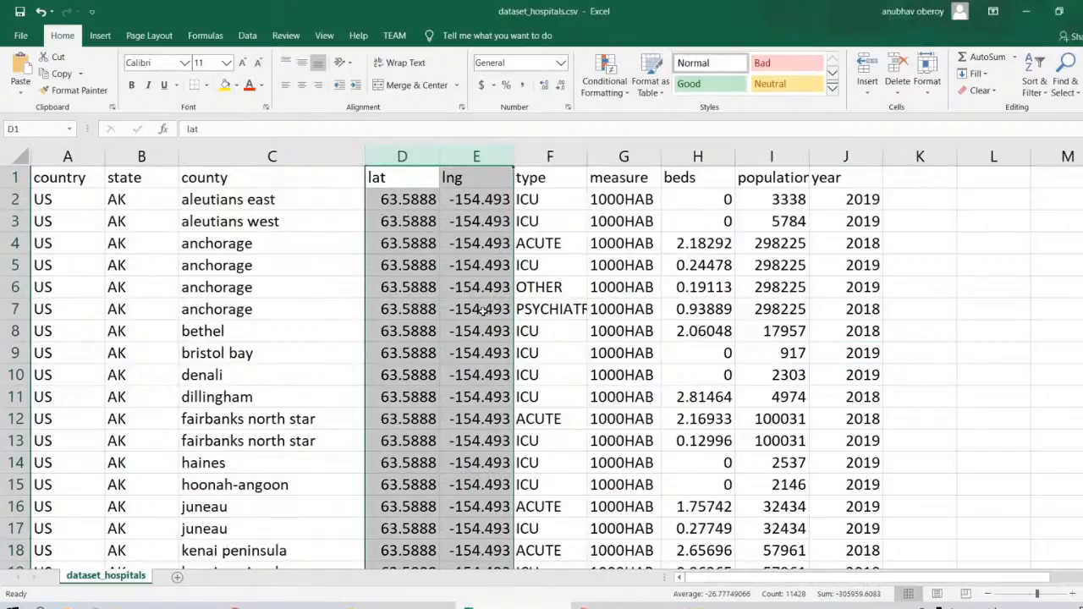
left_click(479, 310)
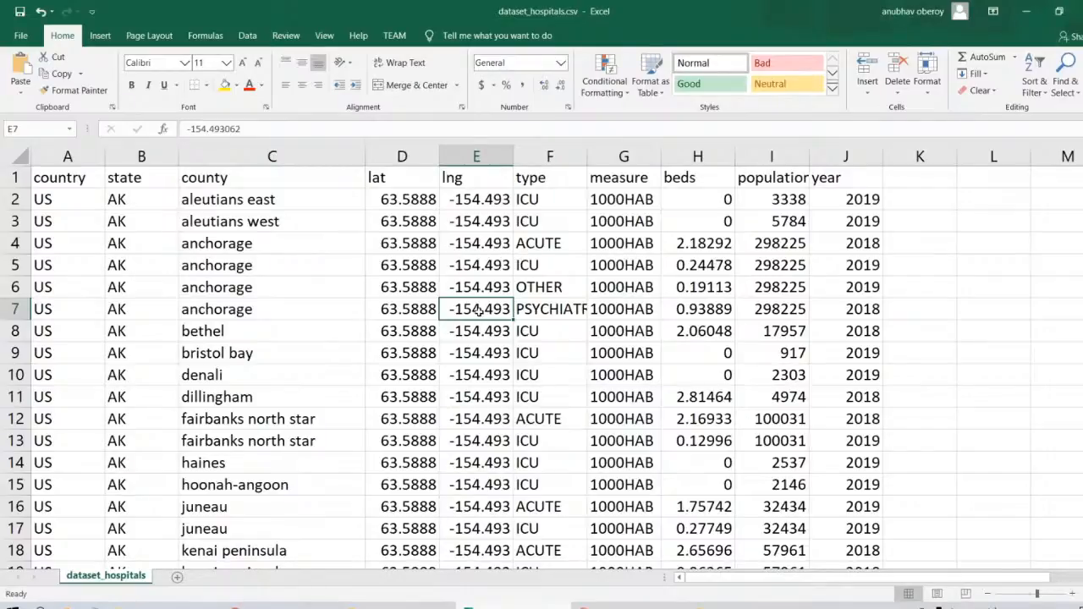
Look over all the dataset's columns, focusing on measure and the beds and population values in rows 4 to 8
left_click_drag(72, 156, 927, 159)
left_click(811, 252)
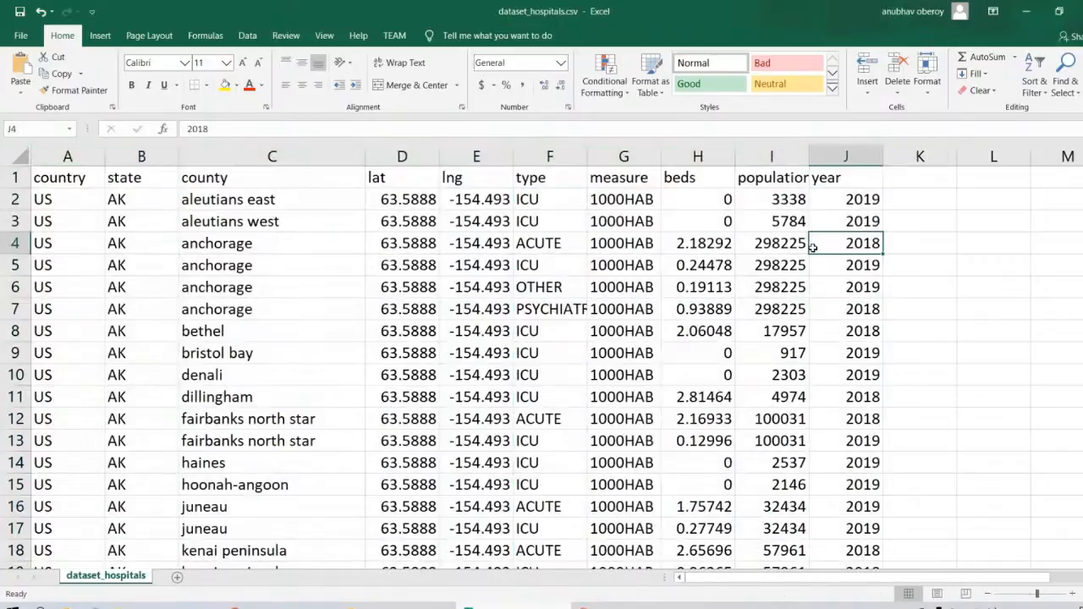
left_click(621, 186)
key("ctrl+shift+Down")
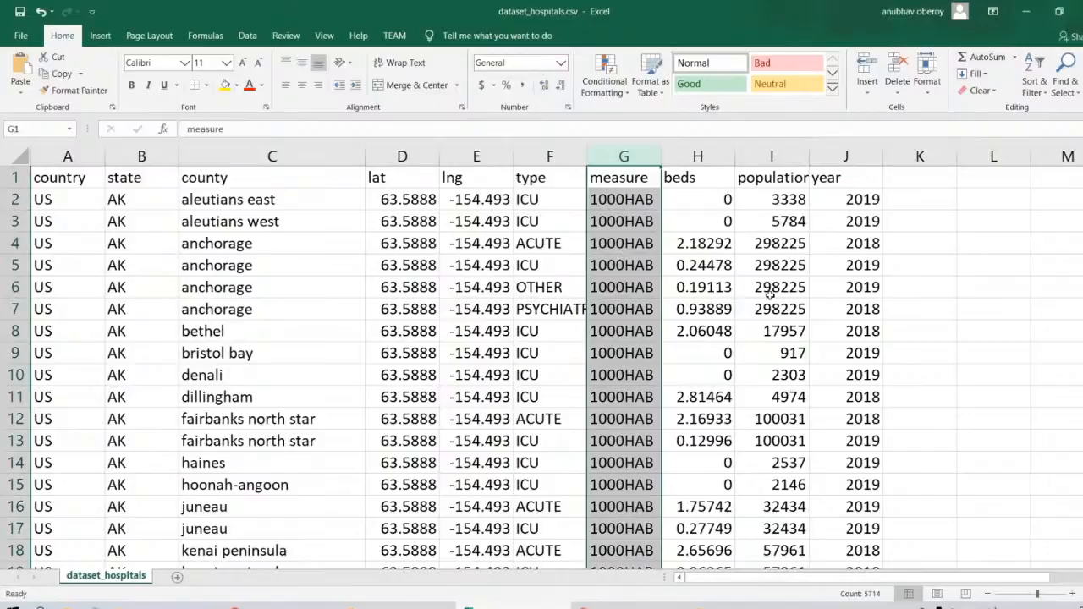
left_click_drag(699, 245, 702, 331)
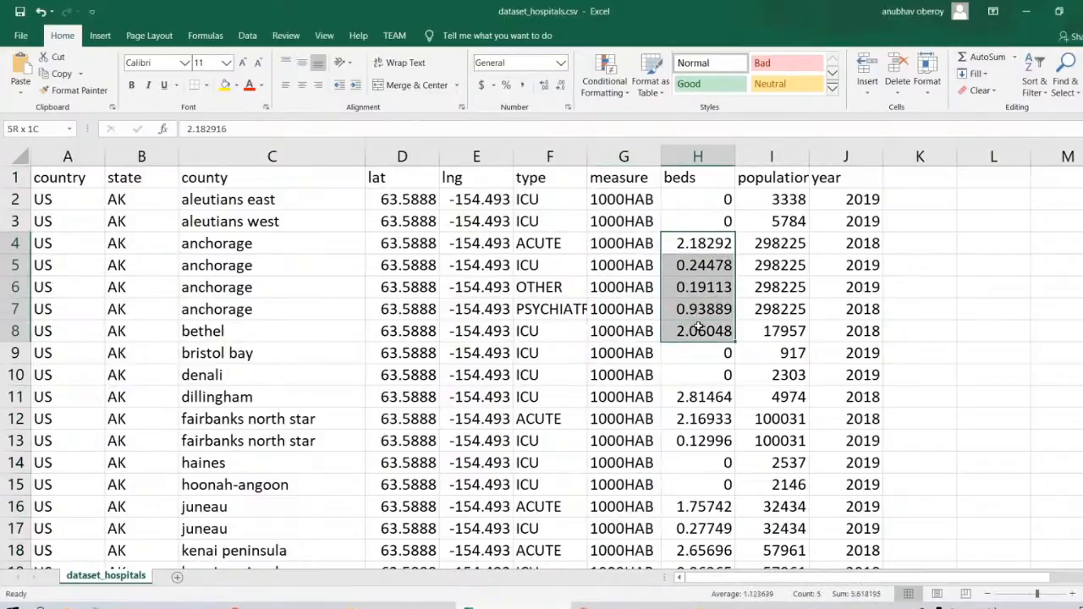
left_click(792, 310)
left_click_drag(707, 245, 792, 334)
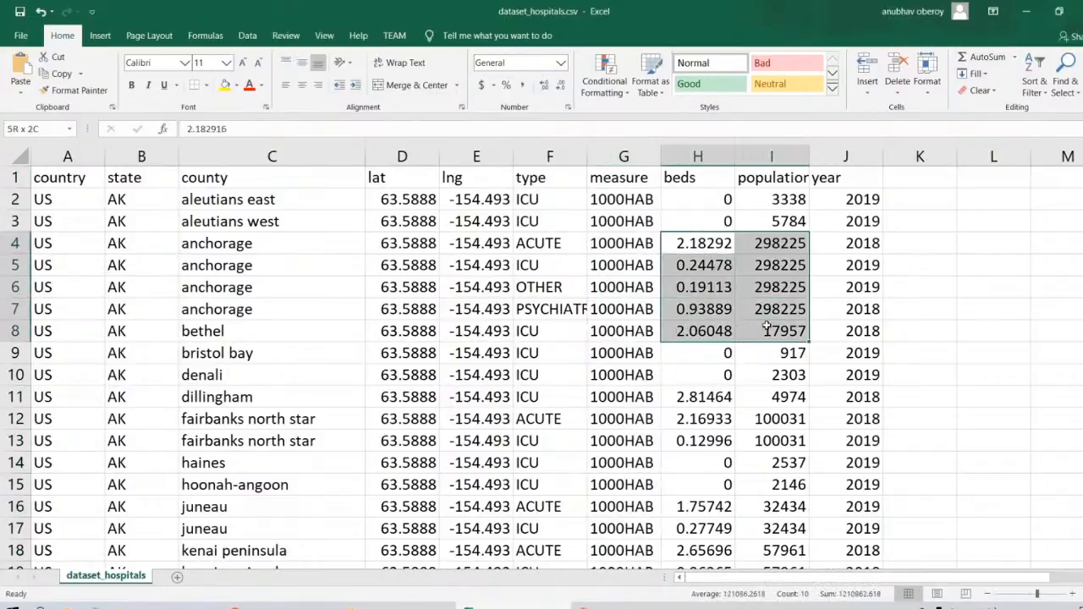
left_click(740, 377)
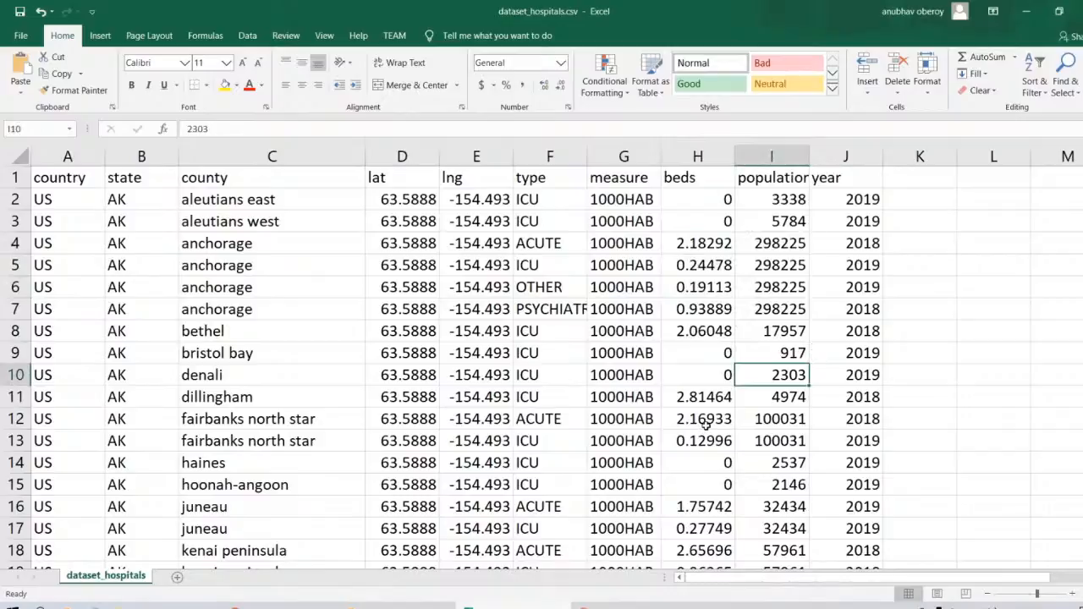
left_click(466, 333)
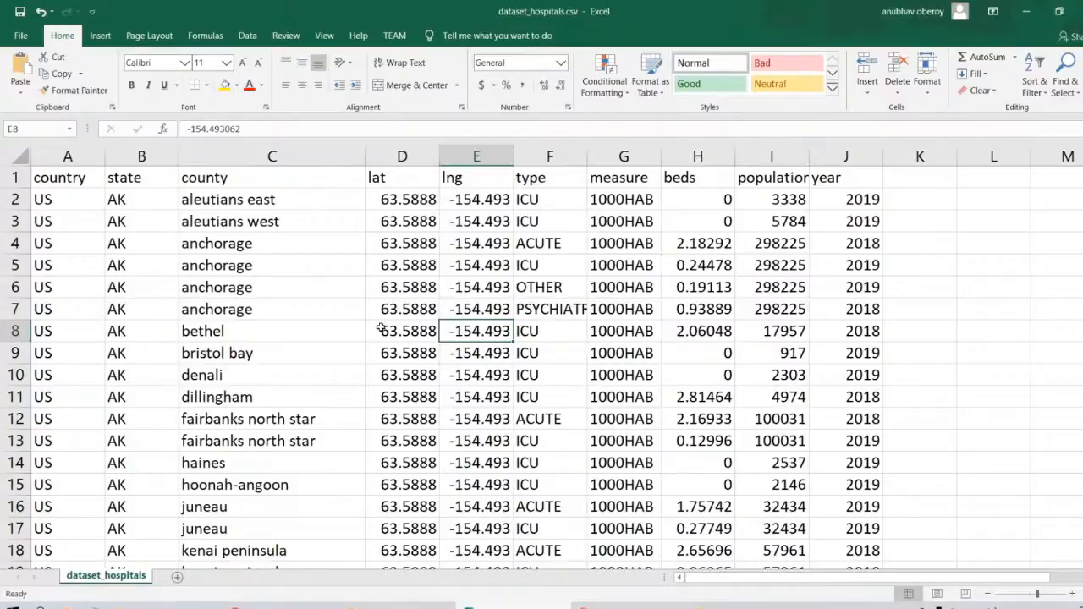
Switch to the SAP Analytics Cloud presentation in PowerPoint and review the Collect Data step on the story building slide
left_click(602, 607)
left_click_drag(344, 438, 425, 495)
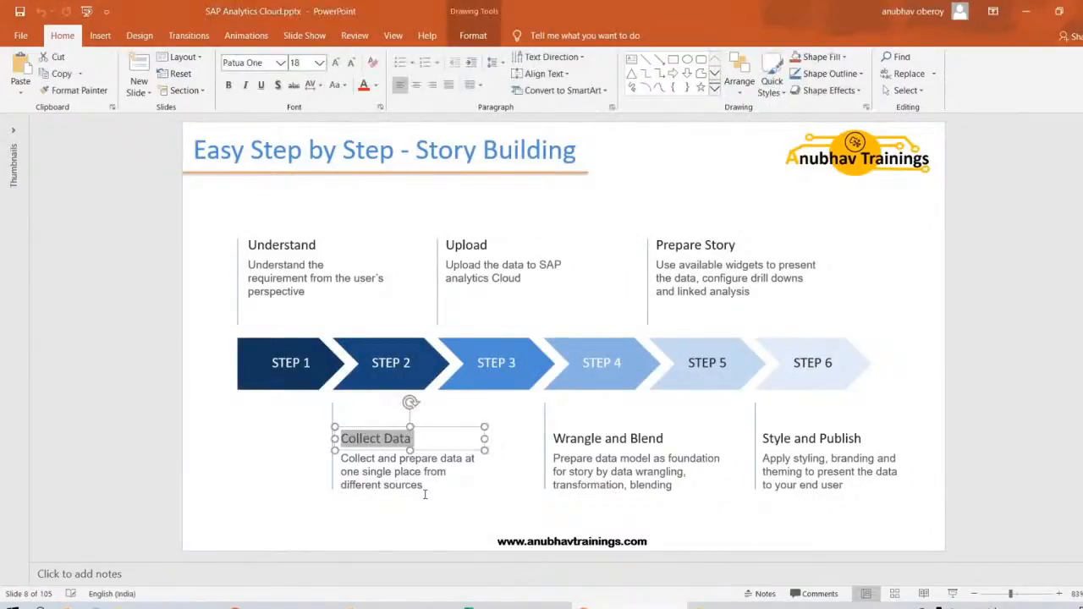
left_click(390, 518)
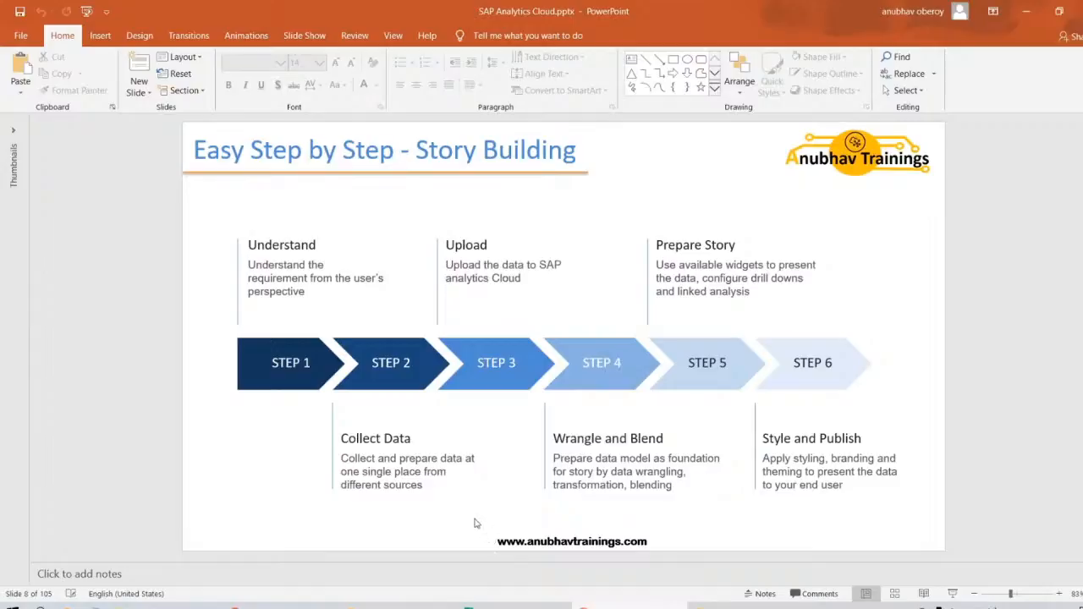
scroll(472, 520, "up", 4)
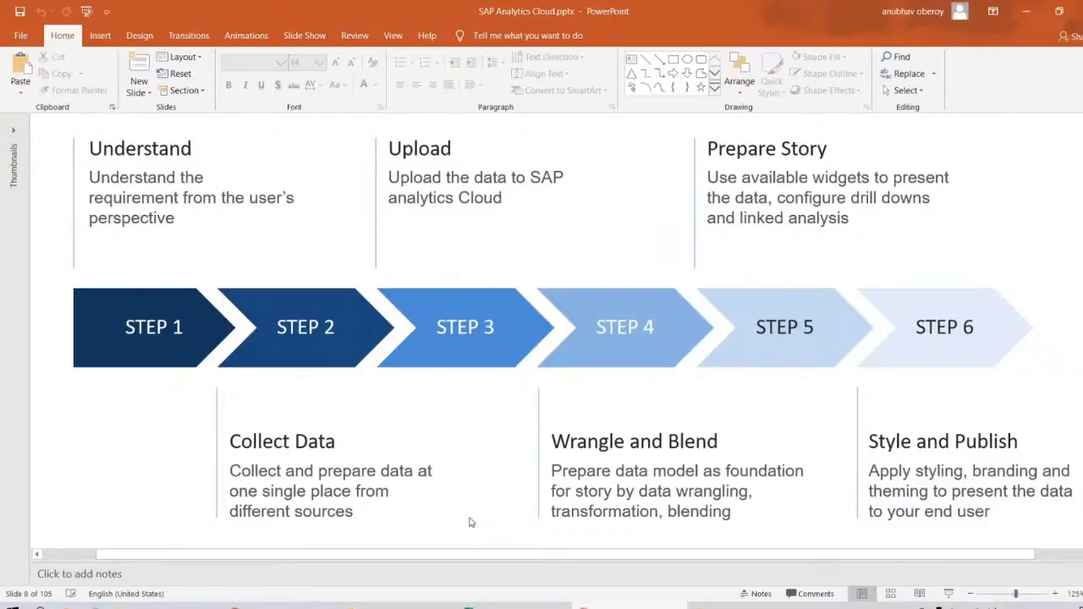
Switch to the SAP Analytics Cloud home page in the browser and bring up the Data folder in File Explorer
left_click(310, 607)
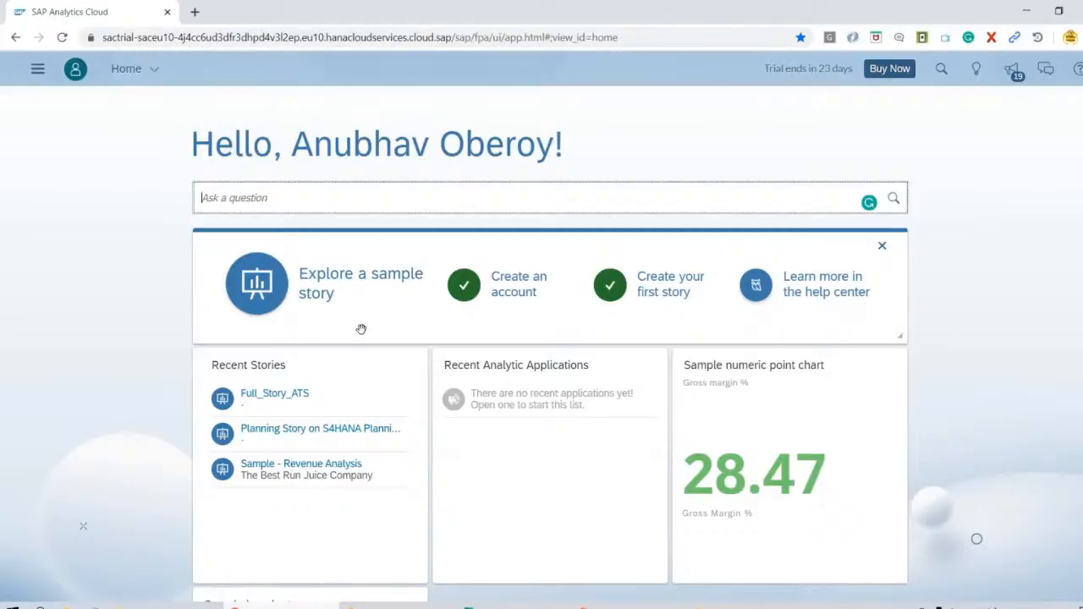
left_click(161, 599)
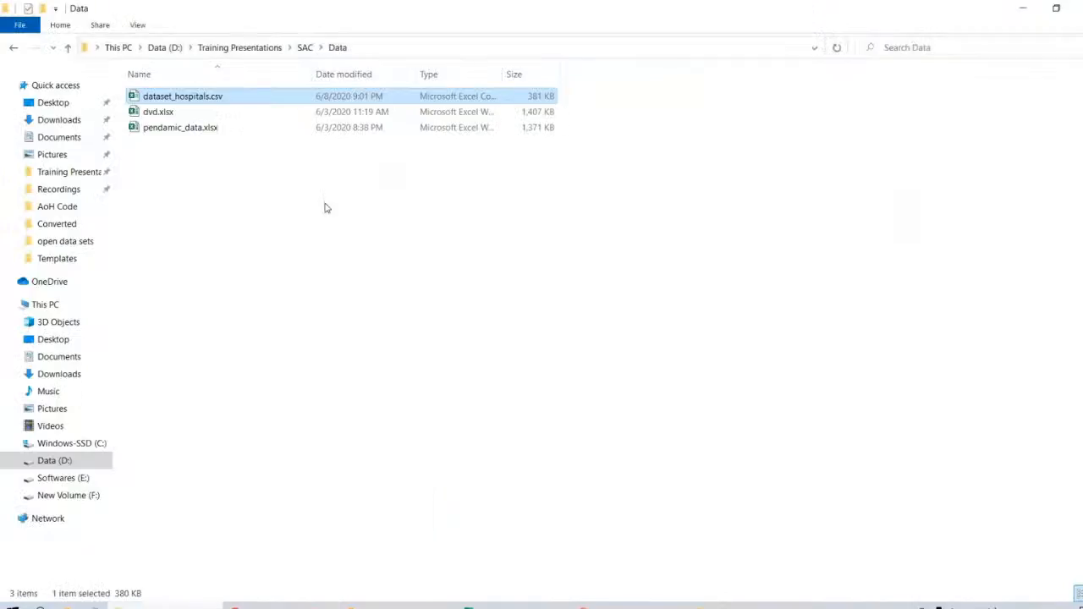
Import dataset_hospitals.csv from the Data folder into SAP Analytics Cloud and dismiss the sampled data notice
left_click_drag(190, 98, 666, 367)
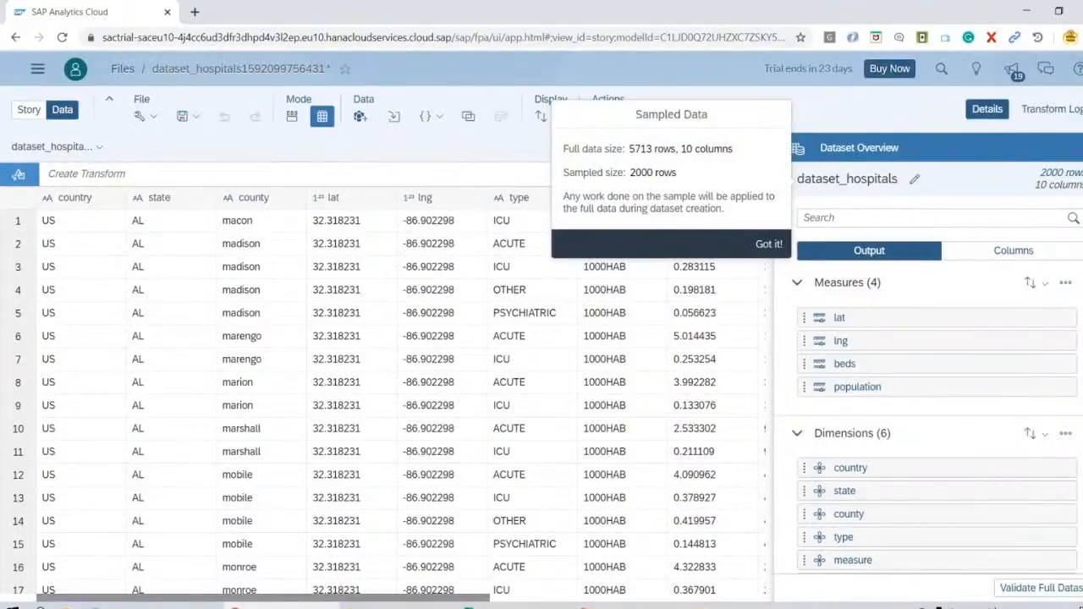
left_click(769, 245)
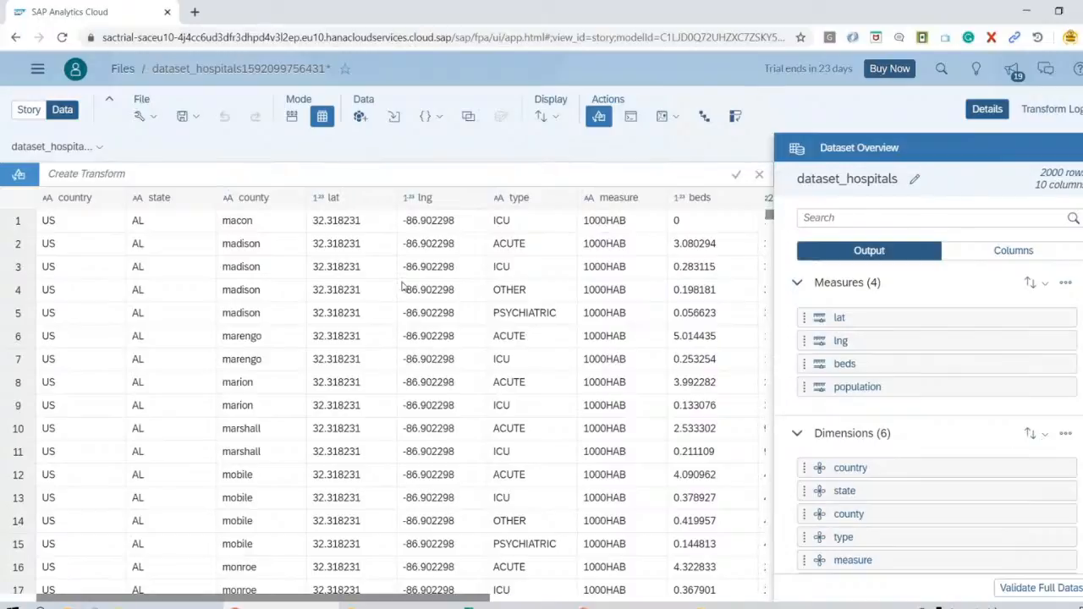
Geo-enrich the dataset by coordinates with a new Location dimension, using lat as the latitude and lng as the longitude
left_click(365, 198)
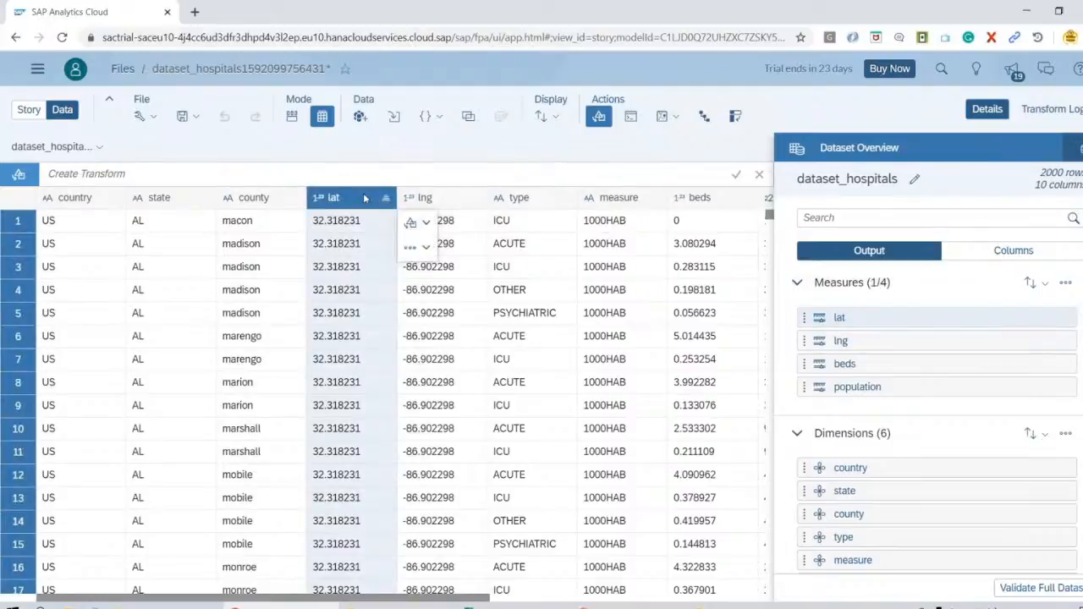
left_click(435, 200, "ctrl")
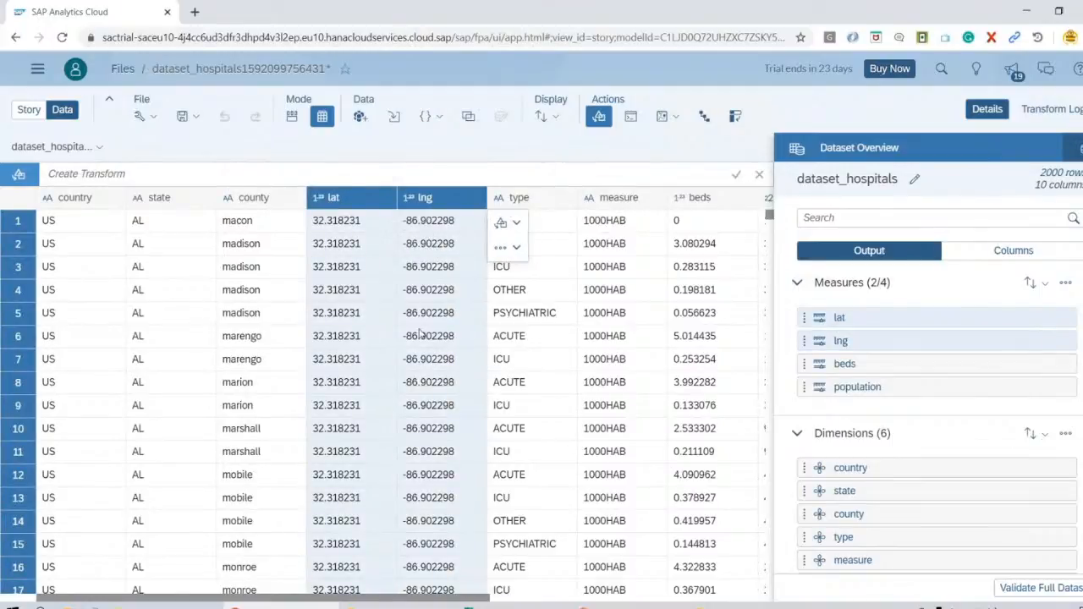
left_click(668, 123)
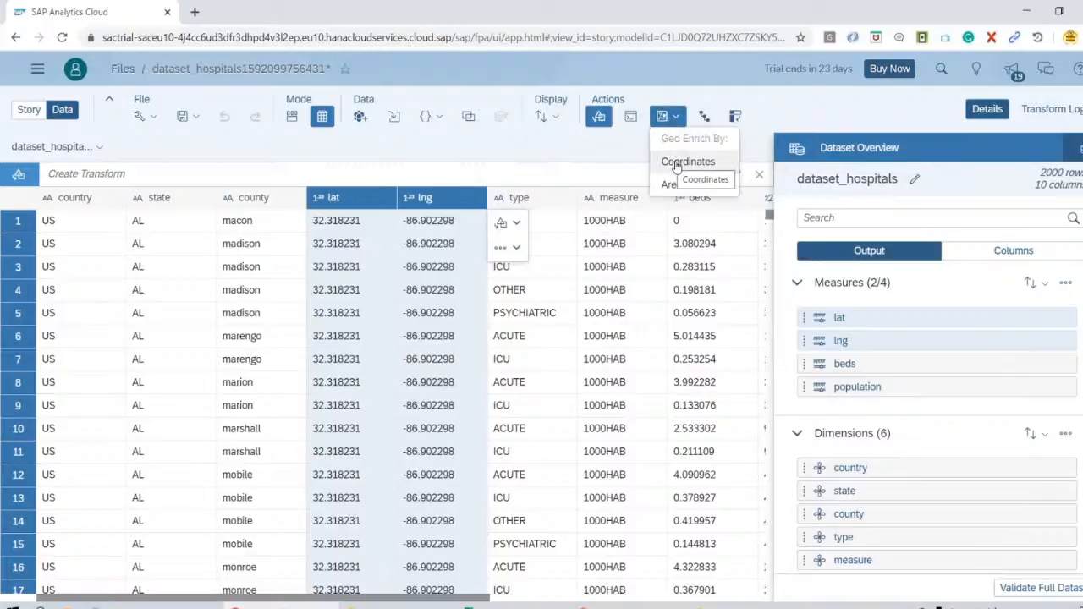
left_click(682, 161)
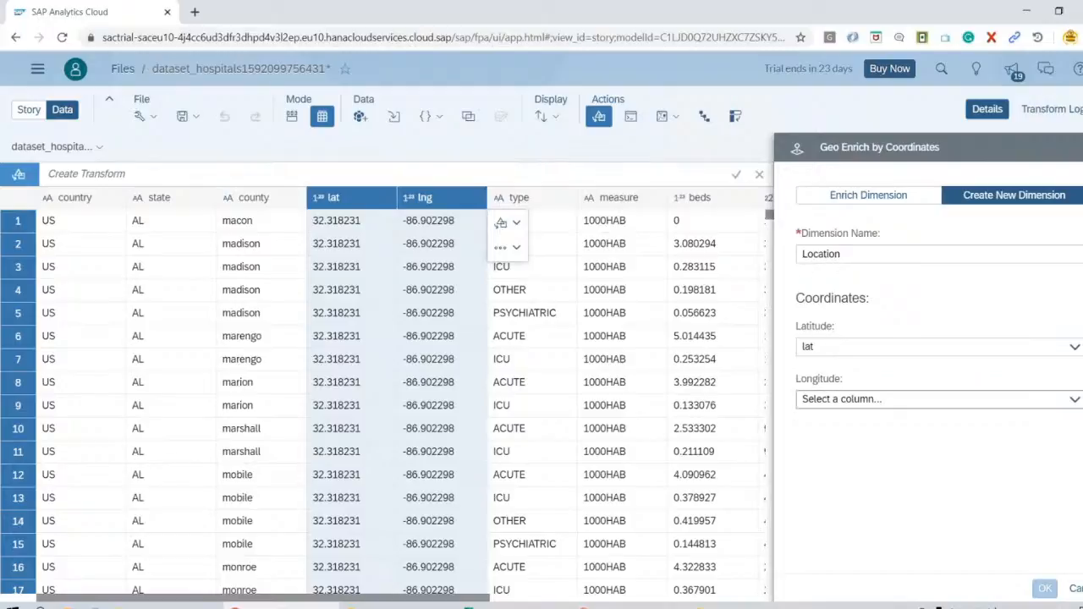
left_click(1075, 401)
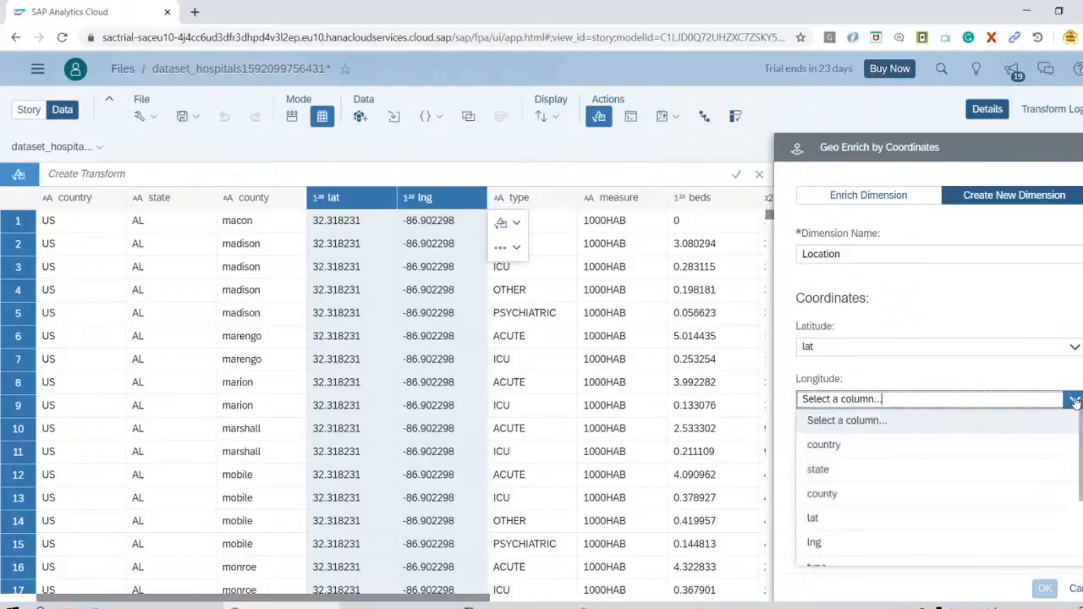
left_click(845, 550)
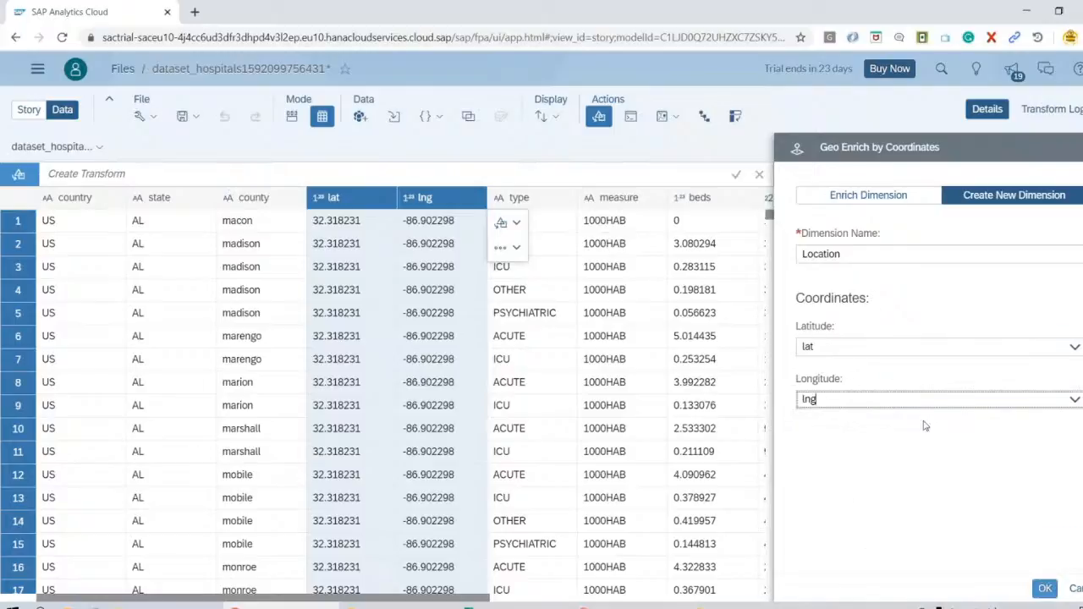
left_click(1047, 590)
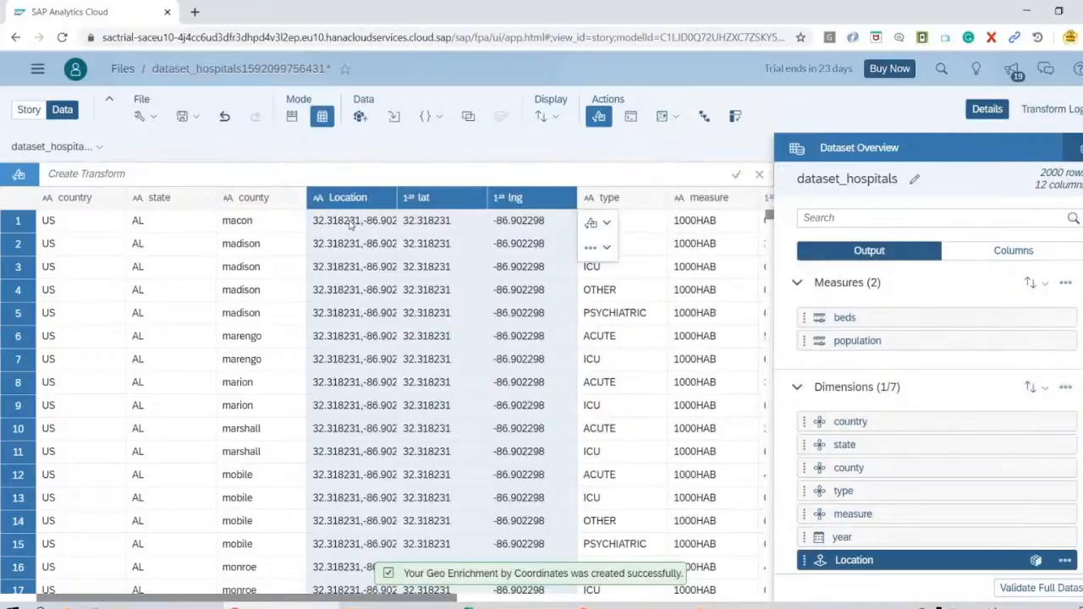
Hide the dataset details and widen the Location column so its full coordinate values fit
left_click(989, 111)
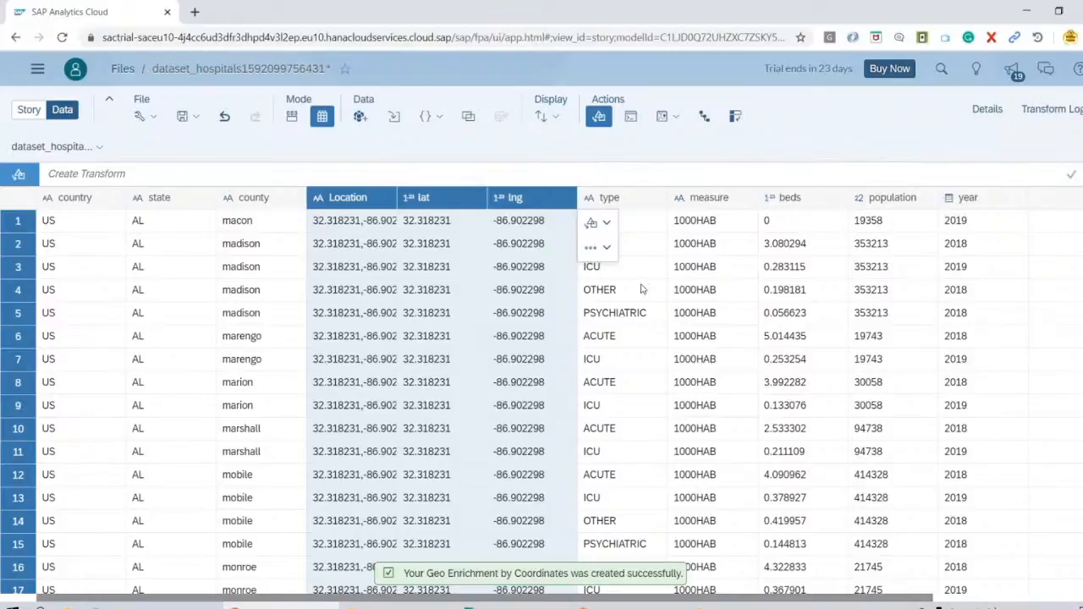
left_click(374, 243)
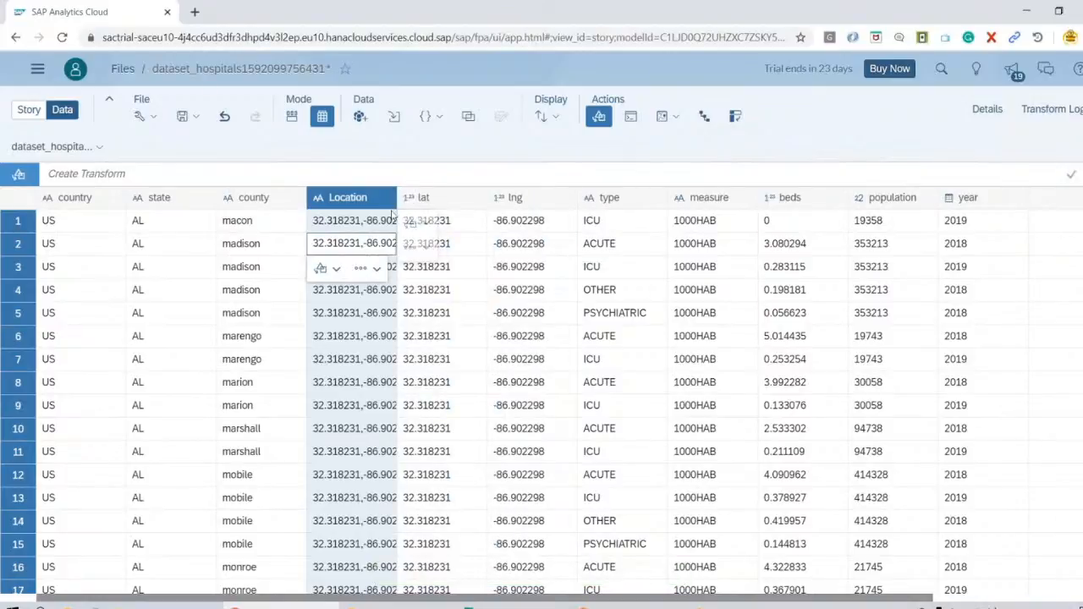
left_click_drag(399, 200, 496, 201)
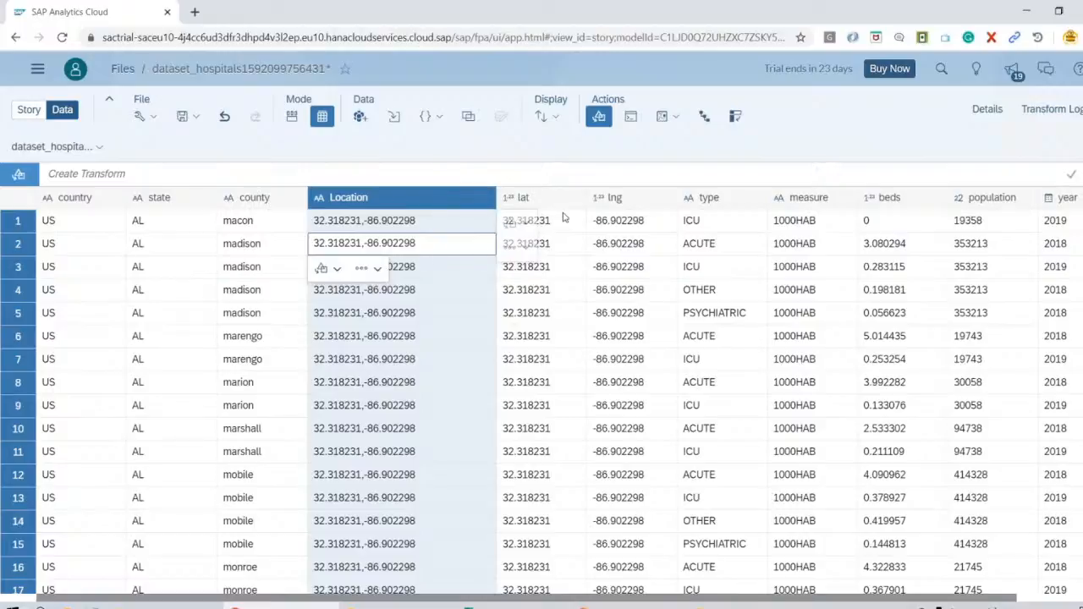
left_click(395, 194)
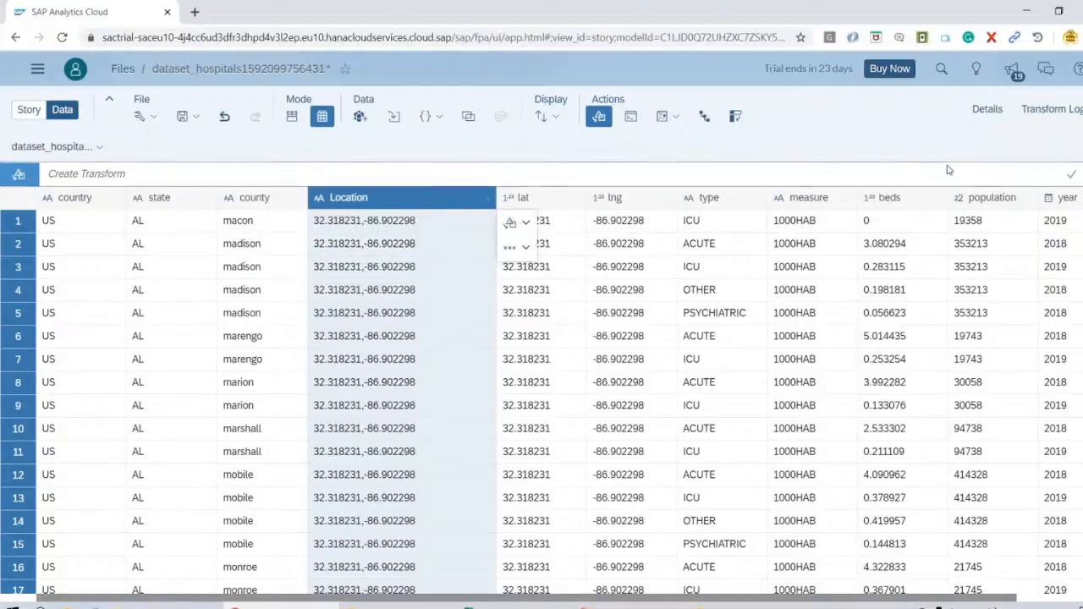
Review the Location dimension's properties, coordinate assignments and column details, and close the details when done
left_click(986, 114)
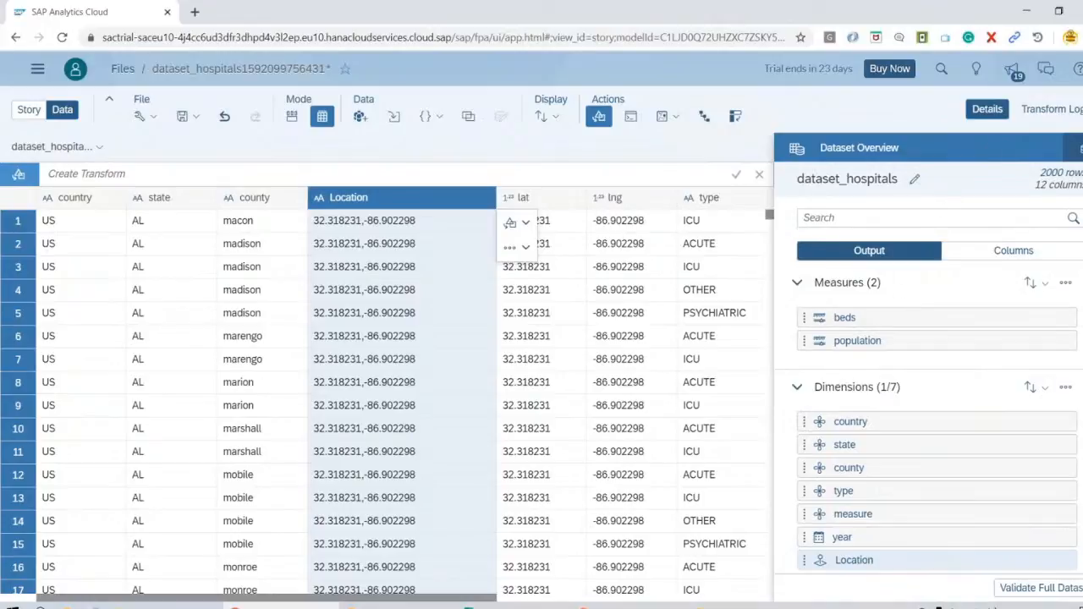
left_click(1079, 149)
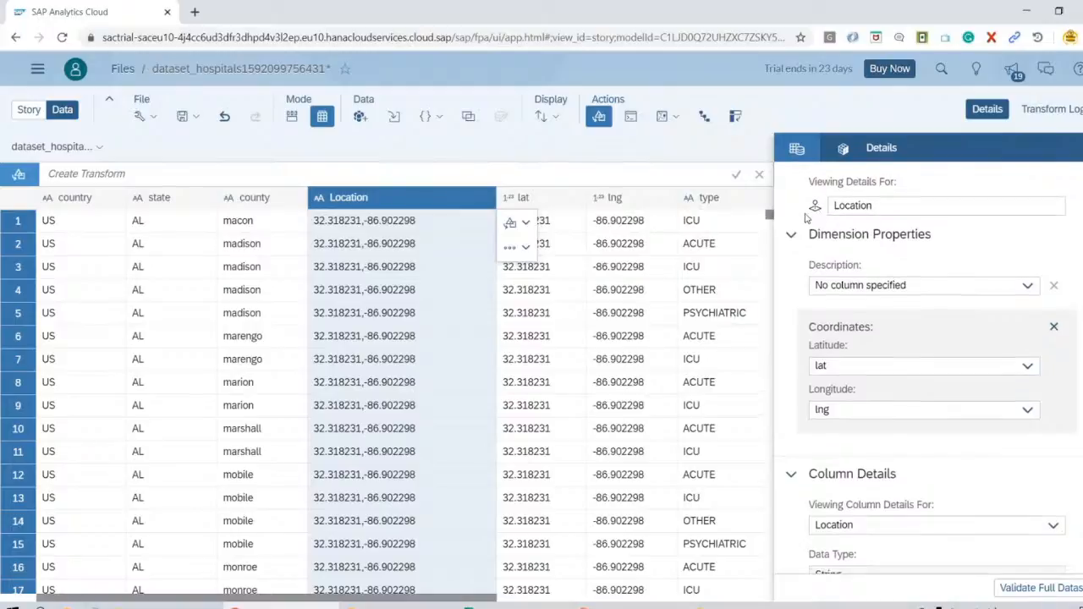
scroll(811, 219, "down", 3)
scroll(863, 314, "up", 3)
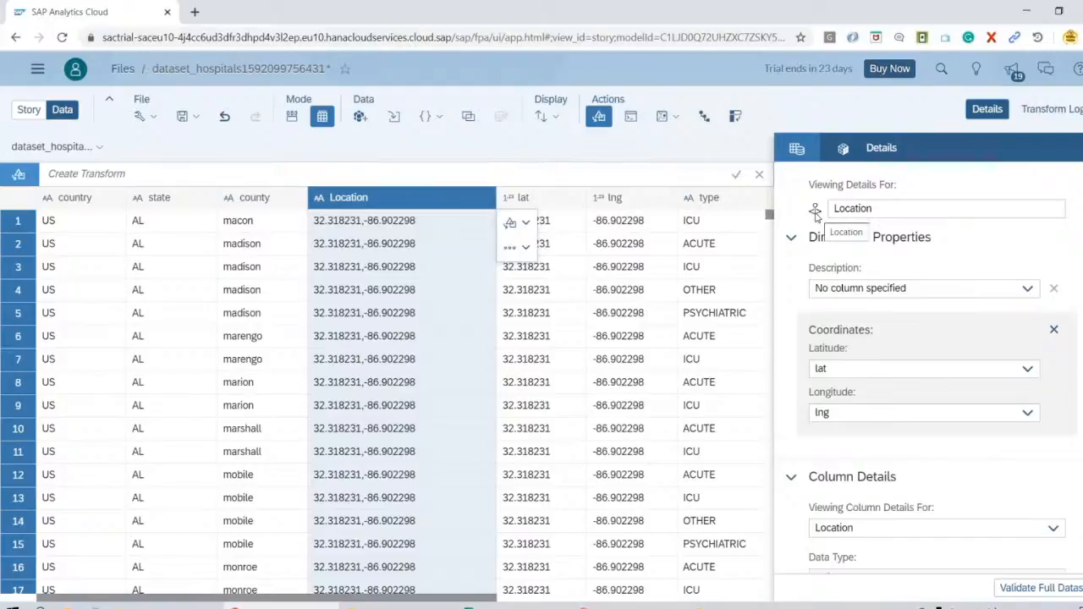
left_click(988, 110)
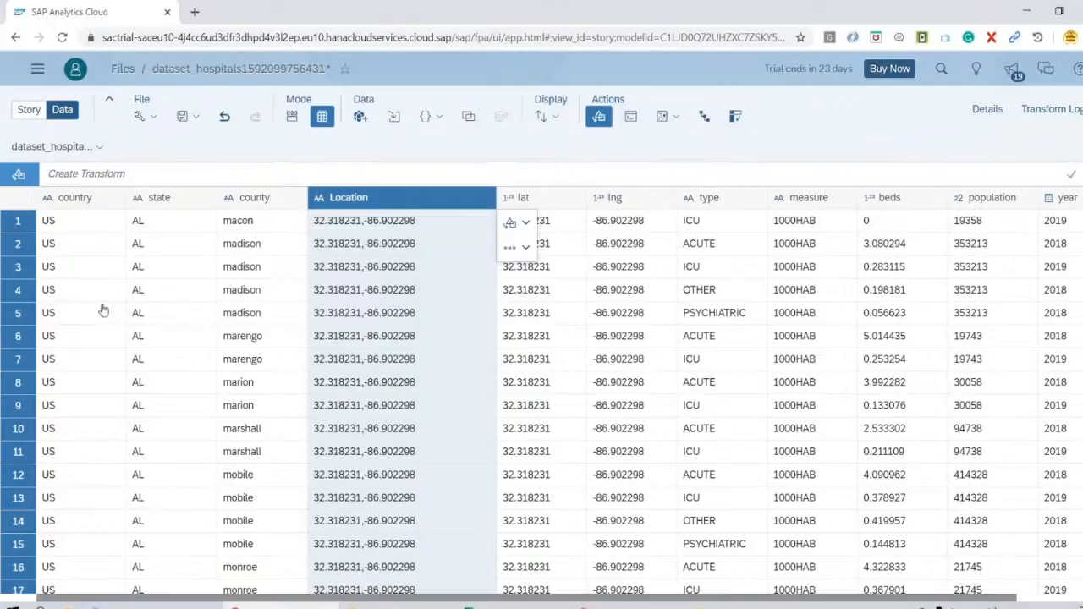
Switch from the data to the story and remove the first of the two lanes on Page 1
left_click(27, 111)
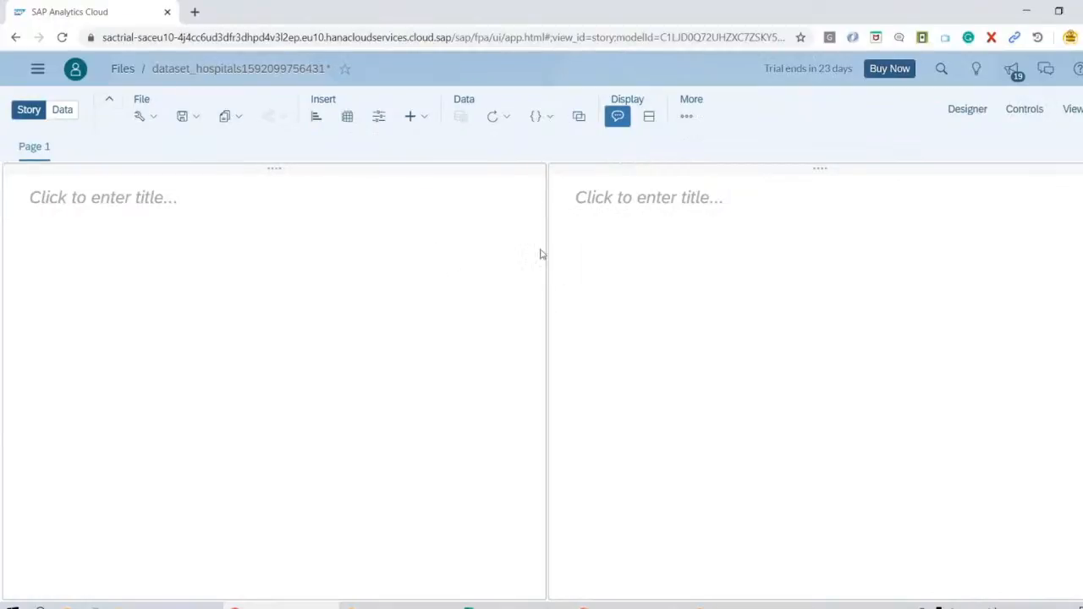
left_click(438, 169)
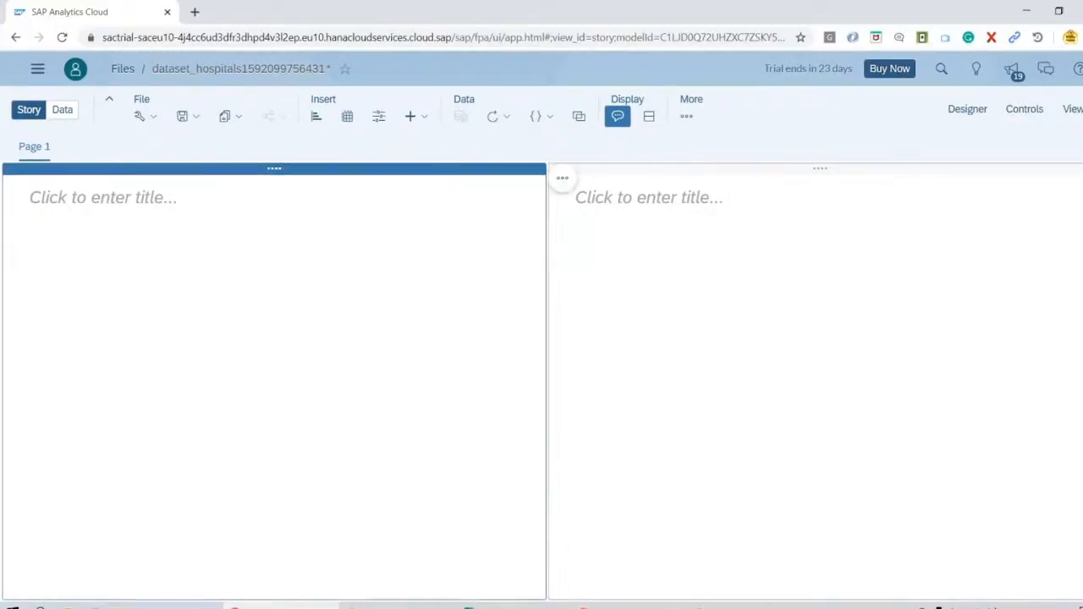
left_click(854, 279)
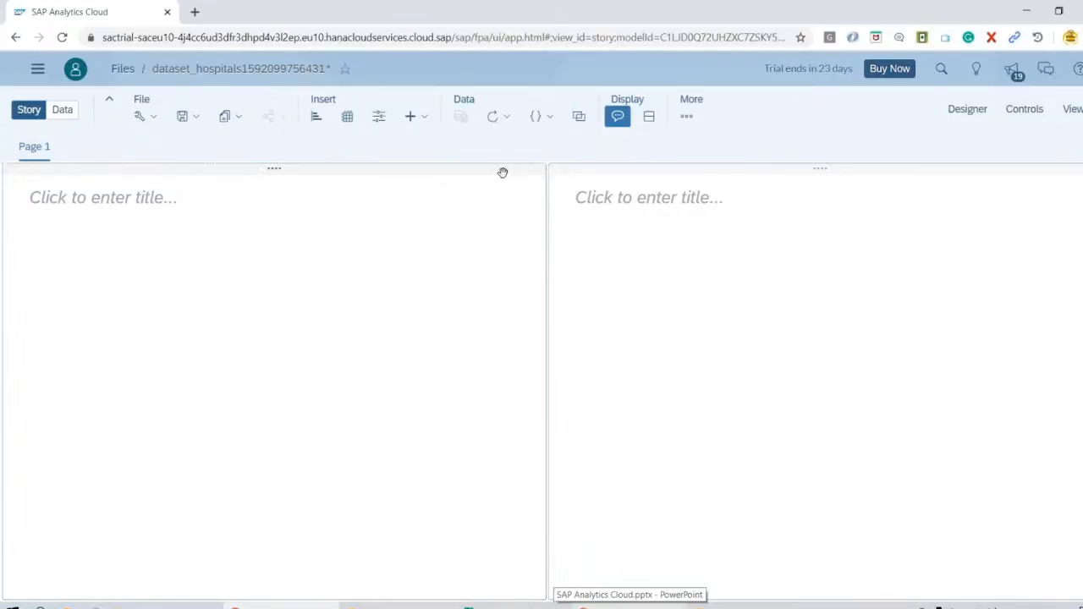
left_click(563, 181)
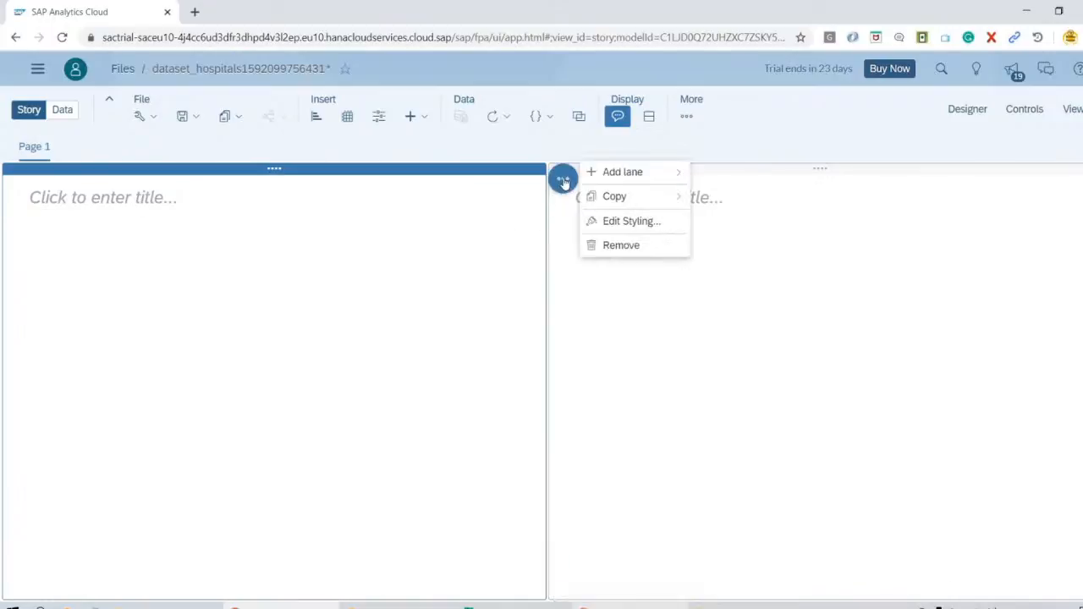
left_click(613, 245)
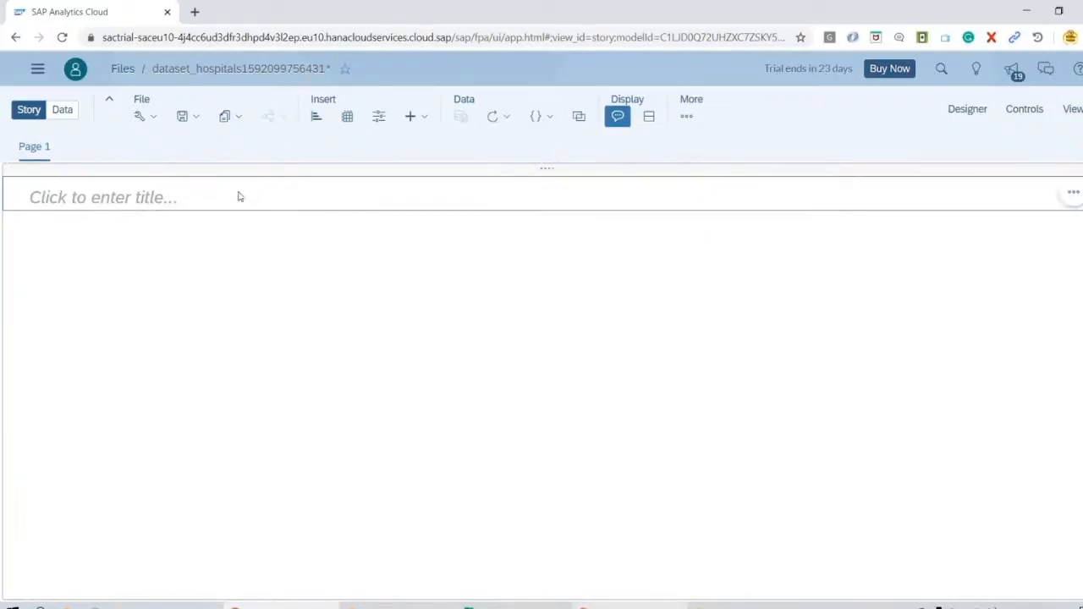
Title the remaining lane "Welcome to Anubhav Trainings Demo Session"
left_click(1073, 193)
left_click(89, 186)
double_click(86, 183)
type("Welcome to Anubhav Trainings Demo Session")
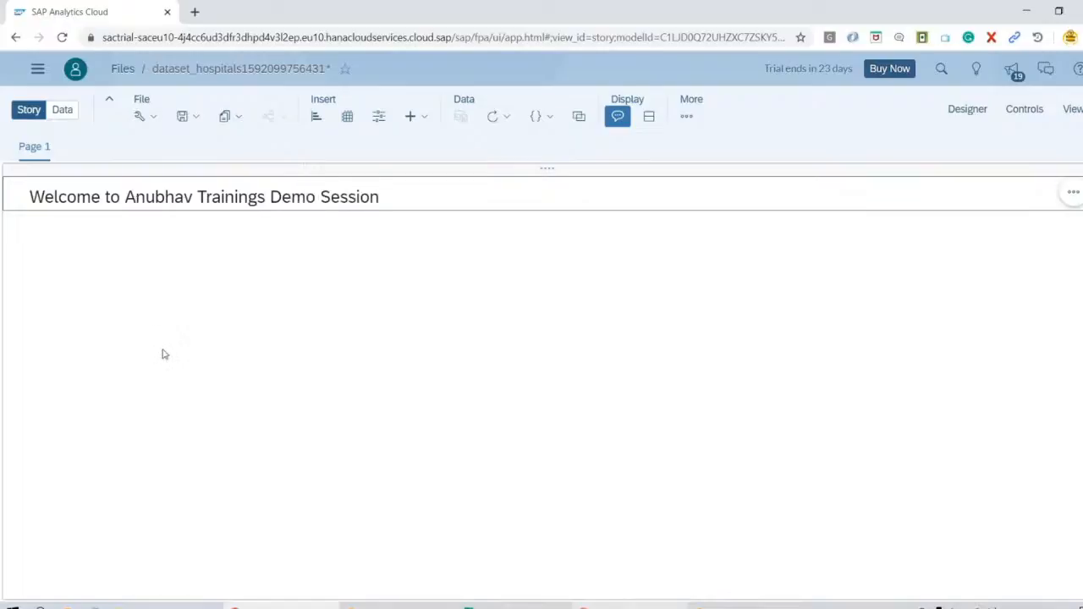
key("Escape")
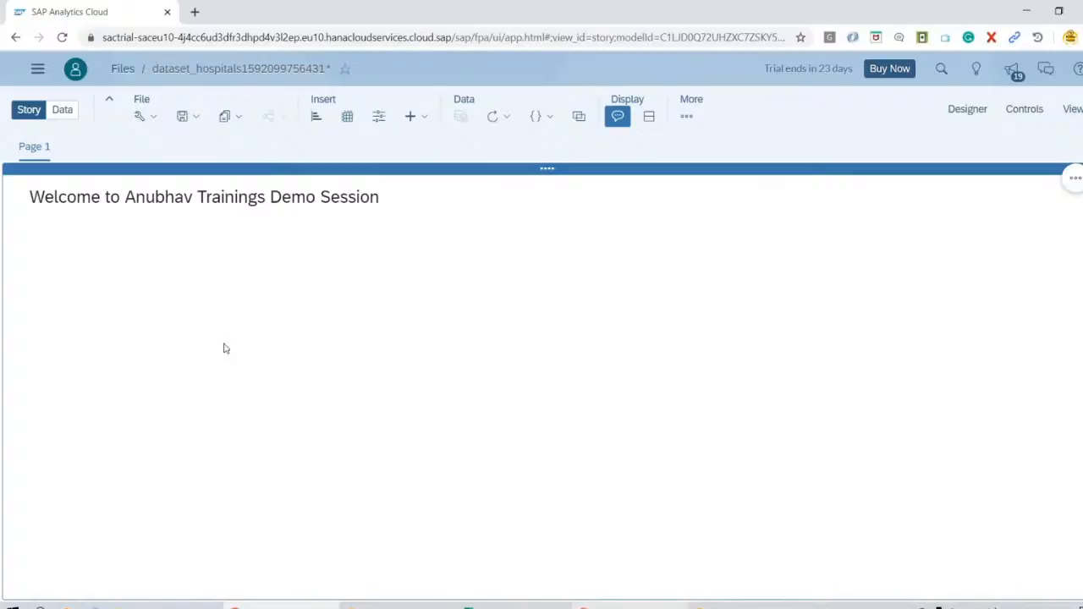
Insert a geo map below the lane title, enlarge its frame and focus it on the United States
left_click(430, 117)
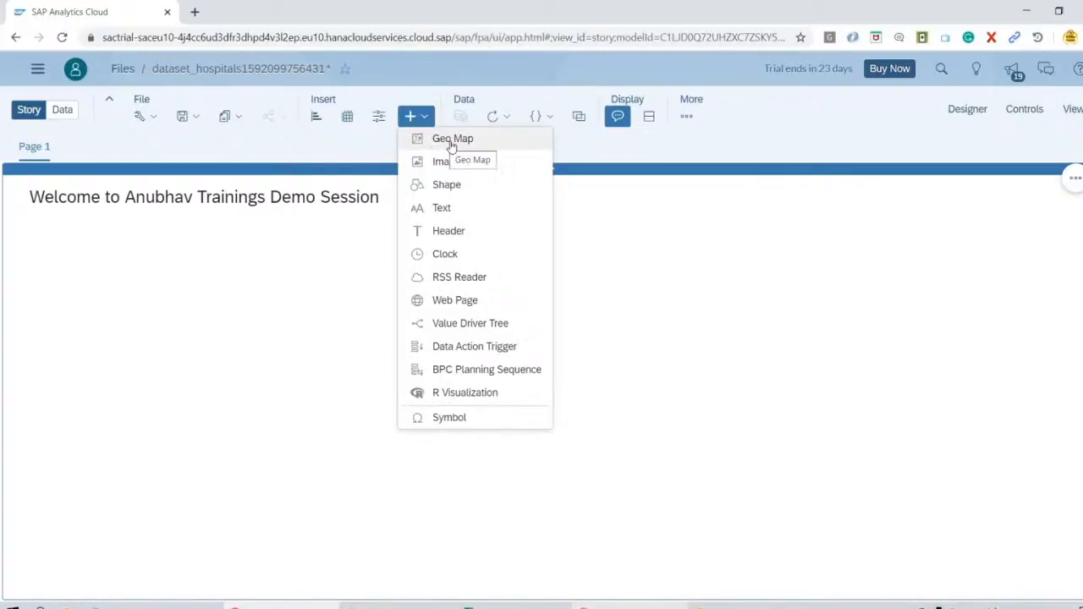
left_click(451, 140)
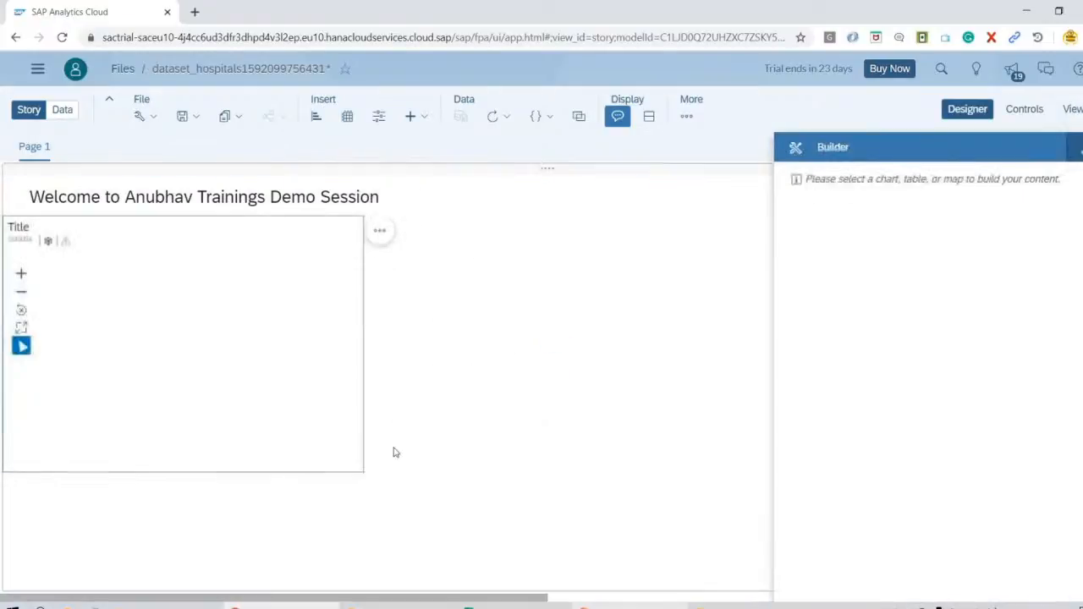
left_click_drag(361, 469, 485, 548)
left_click(619, 515)
left_click(555, 548)
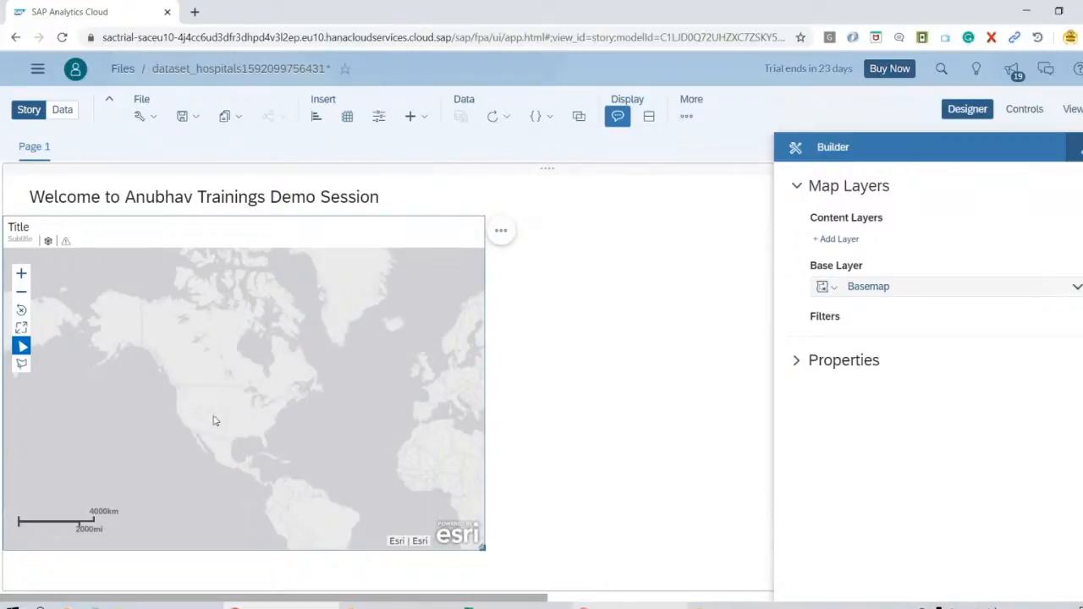
scroll(223, 422, "up", 1)
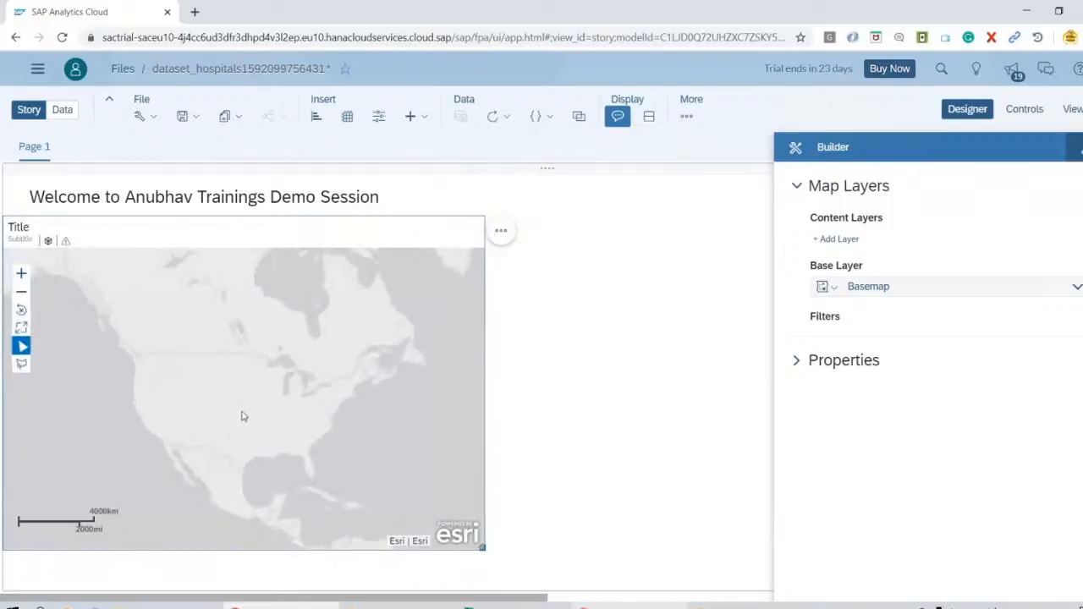
scroll(248, 438, "up", 1)
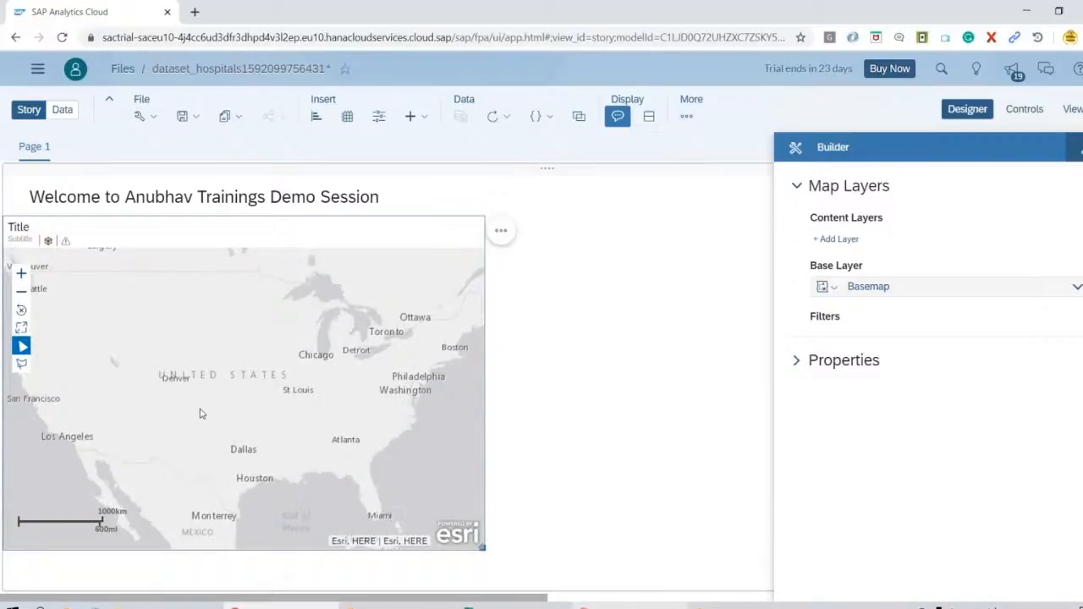
Add a content layer to the geo map based on dataset_hospitals and name it StateLocations
left_click(837, 240)
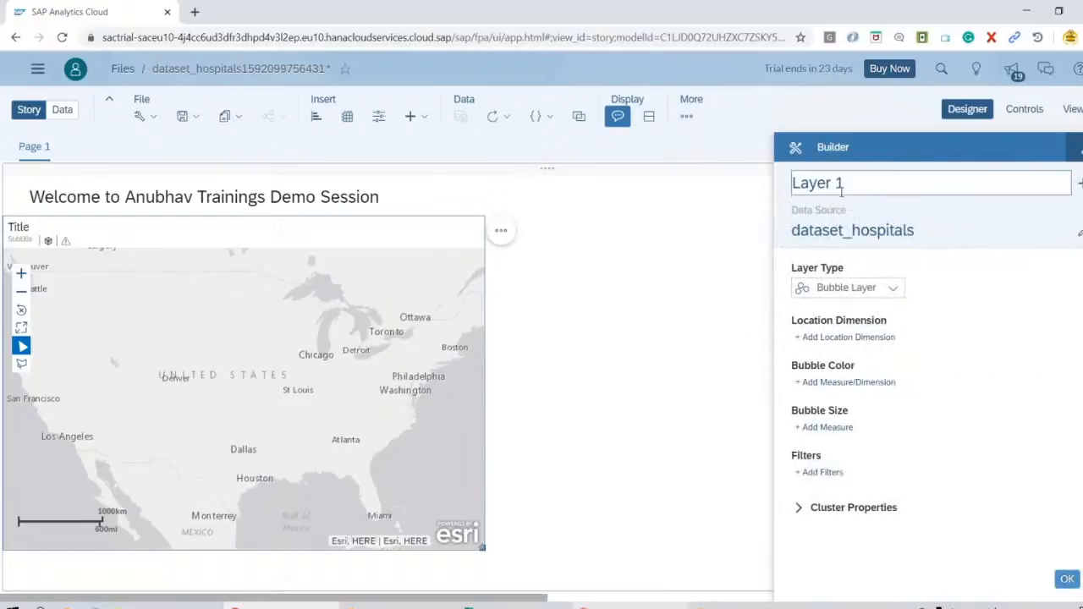
triple_click(833, 185)
left_click(892, 246)
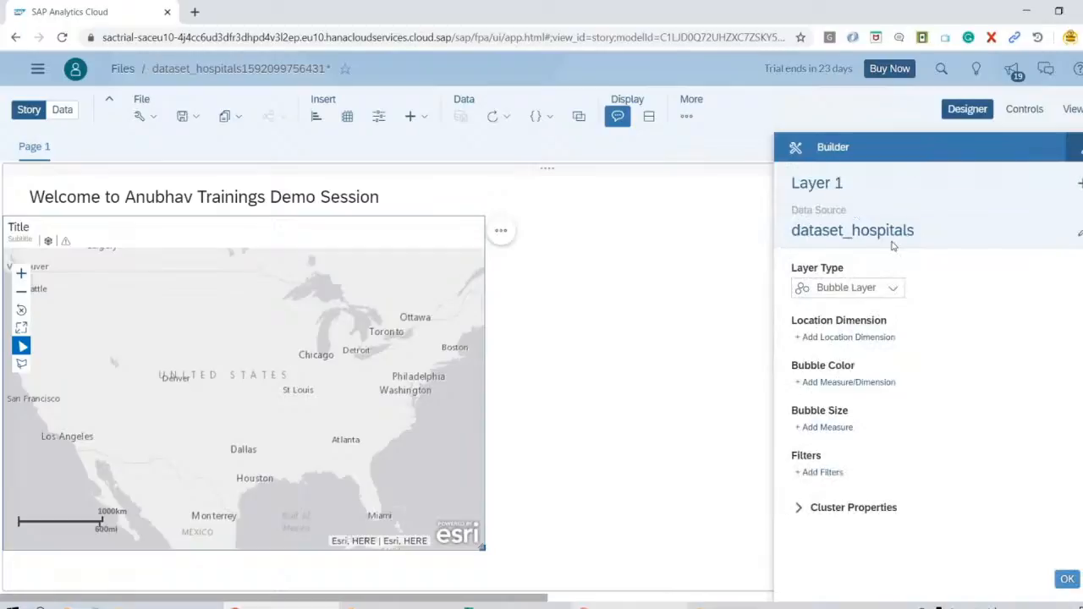
left_click(833, 174)
double_click(833, 173)
type("StateLocations")
key("Return")
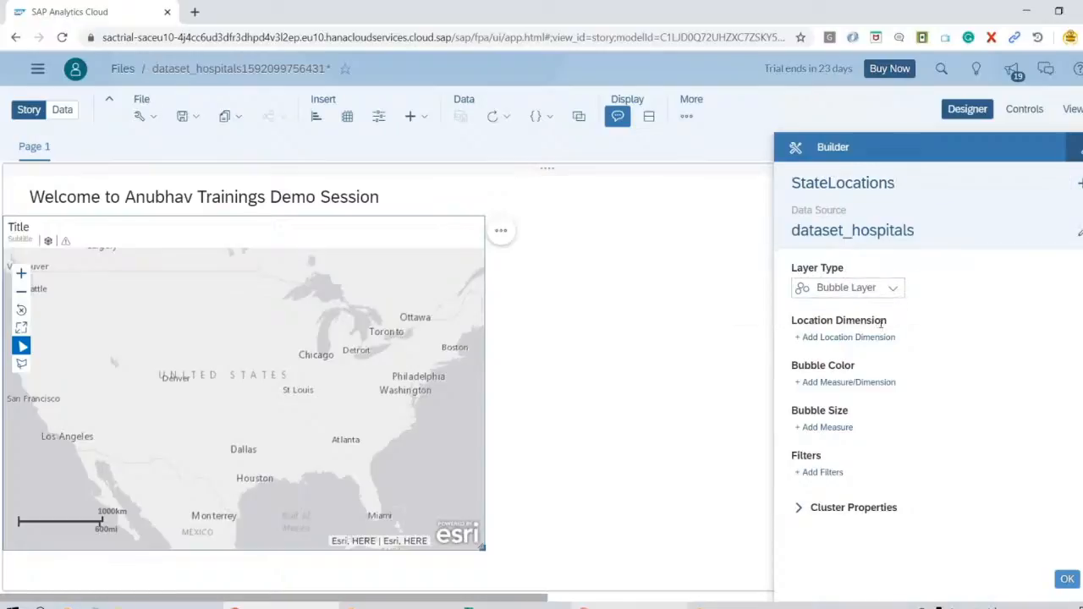
Set Location as the location dimension of the StateLocations bubble layer and inspect the plotted points on the map
left_click(855, 337)
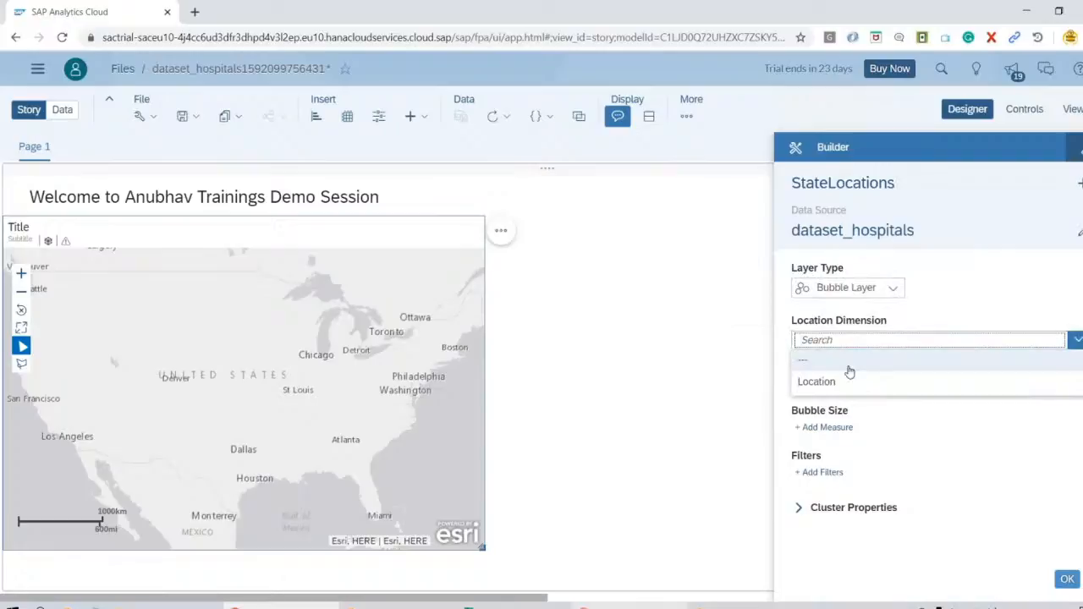
left_click(833, 384)
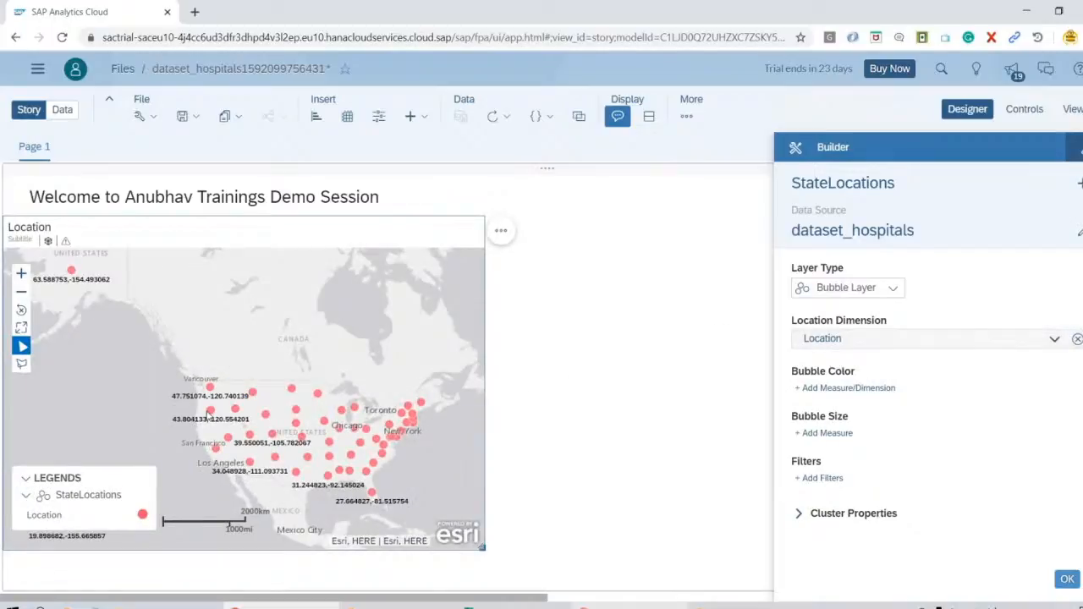
mouse_move(210, 412)
scroll(432, 470, "up", 2)
scroll(364, 415, "down", 1)
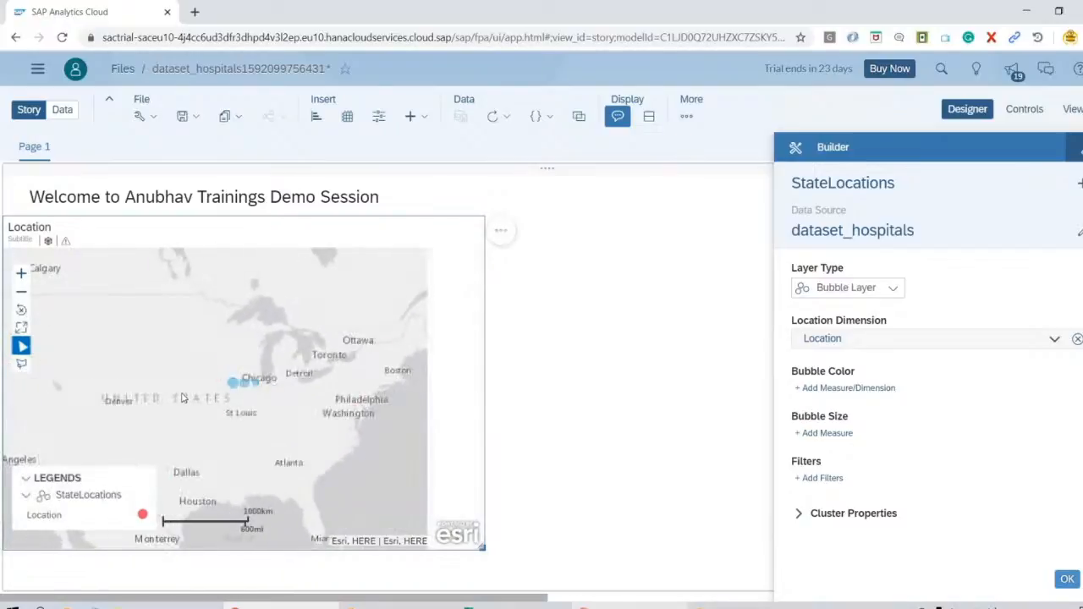
Centre the map on the United States, color the StateLocations bubbles by population and collapse that layer's legend entry
left_click_drag(193, 380, 286, 341)
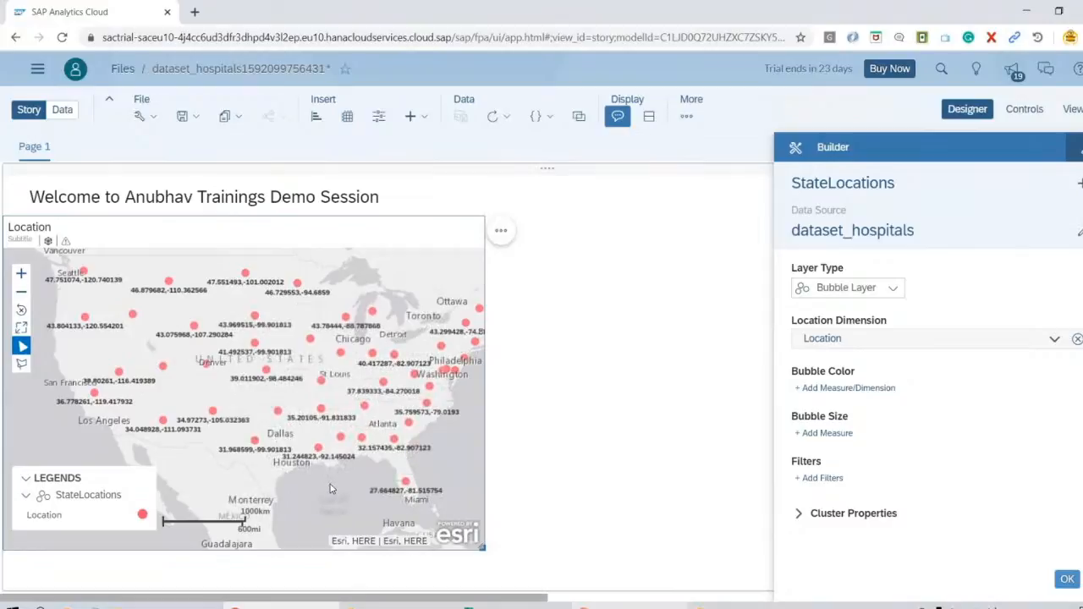
mouse_move(266, 373)
mouse_move(152, 435)
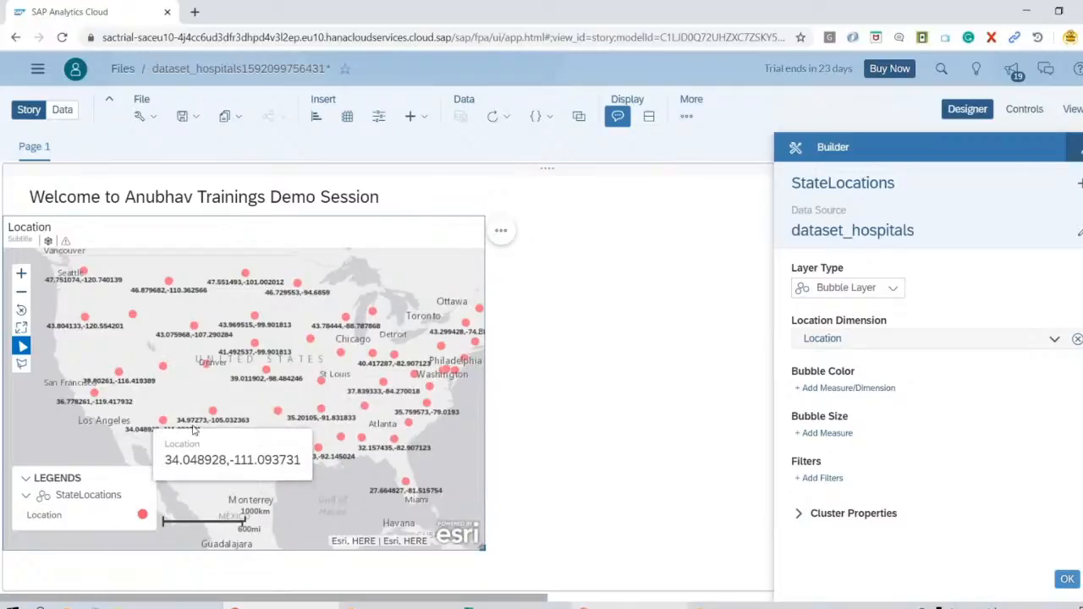
left_click(846, 389)
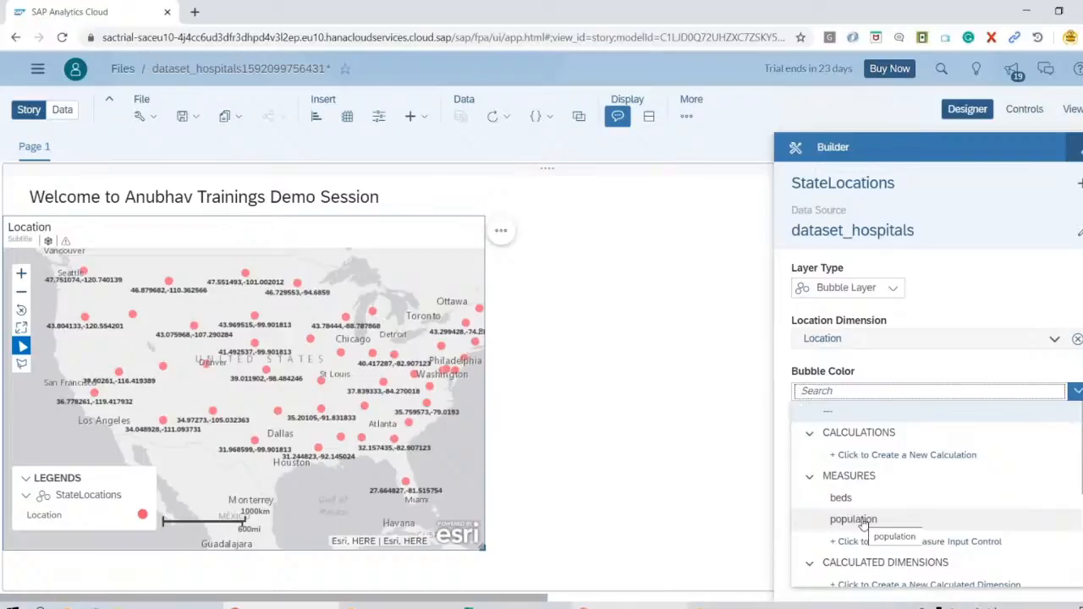
left_click(855, 521)
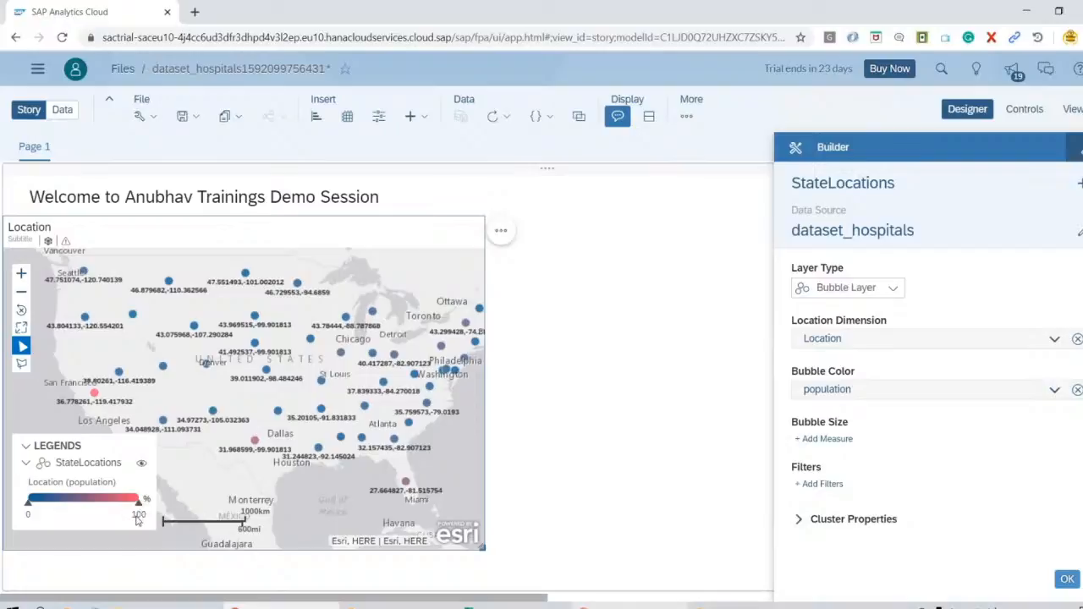
left_click(26, 462)
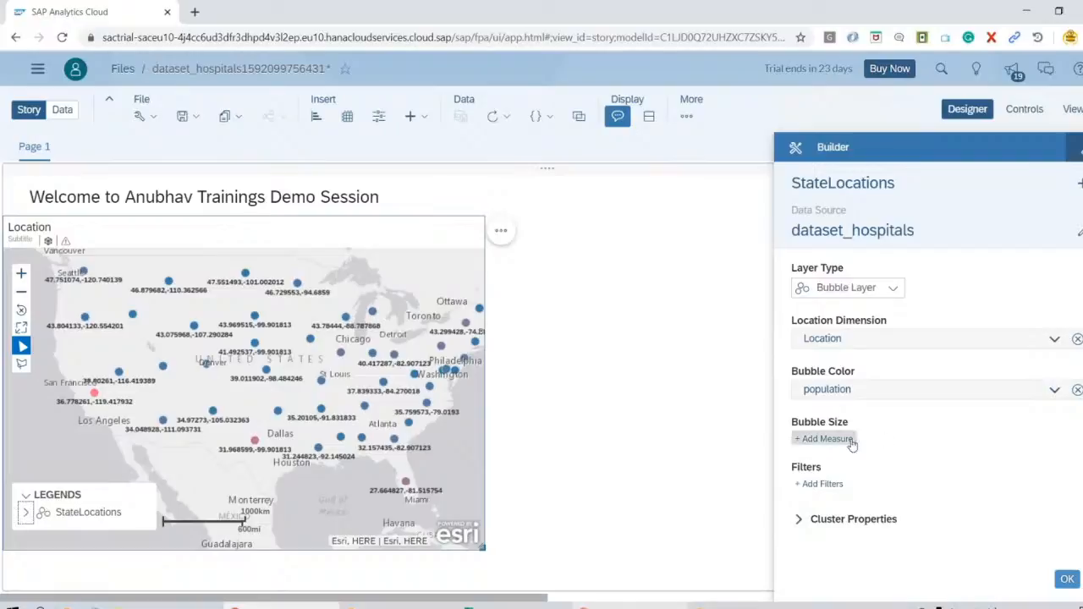
Size the StateLocations bubbles by population, review the size and range scale settings, and confirm the layer
left_click(824, 439)
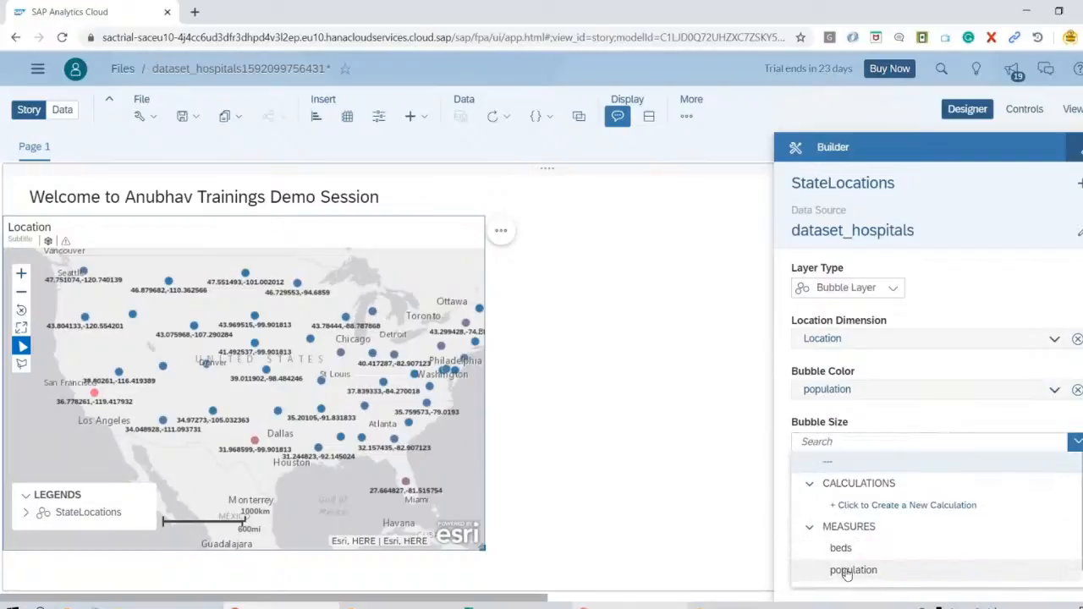
left_click(847, 570)
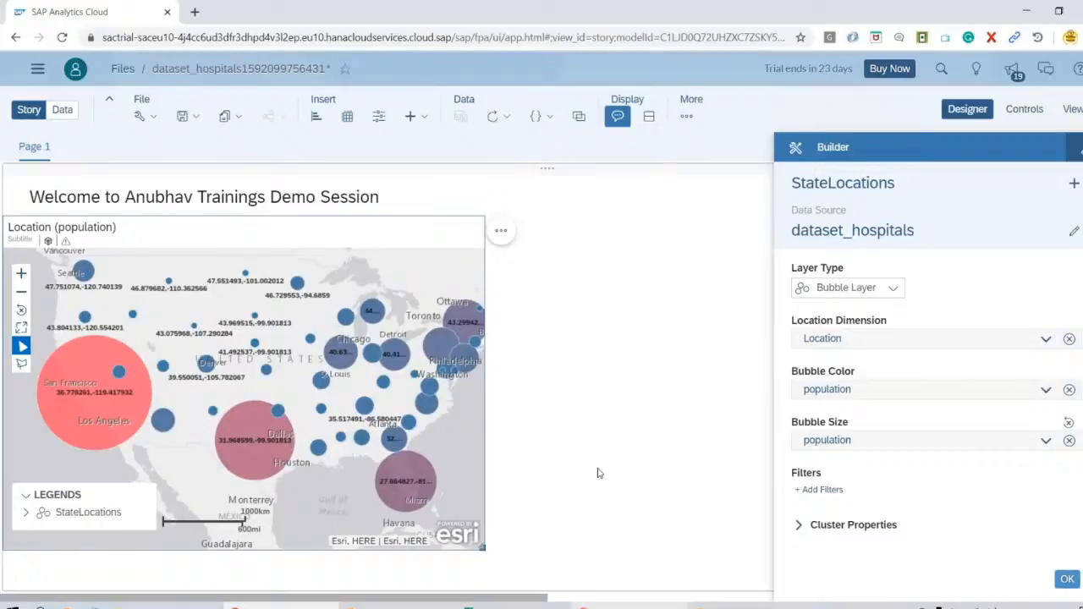
left_click(1048, 441)
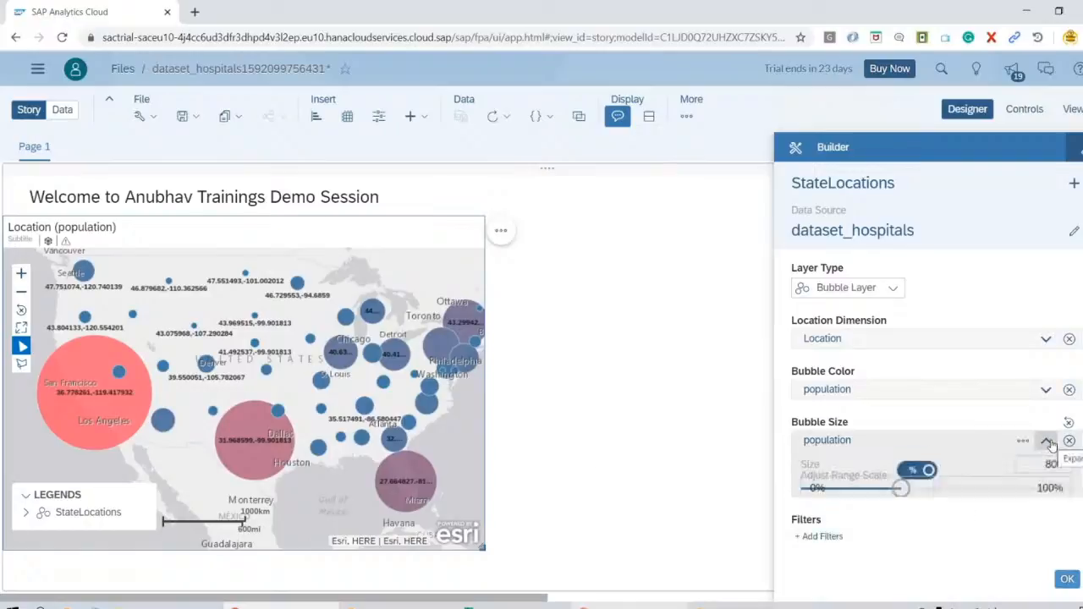
scroll(897, 351, "down", 2)
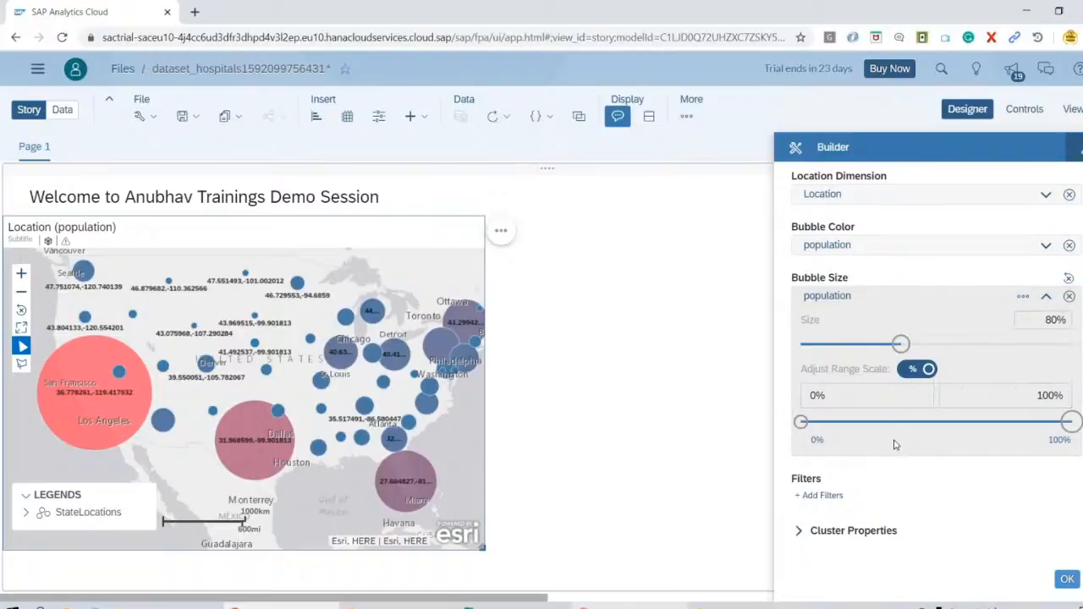
scroll(898, 445, "up", 1)
scroll(897, 444, "up", 1)
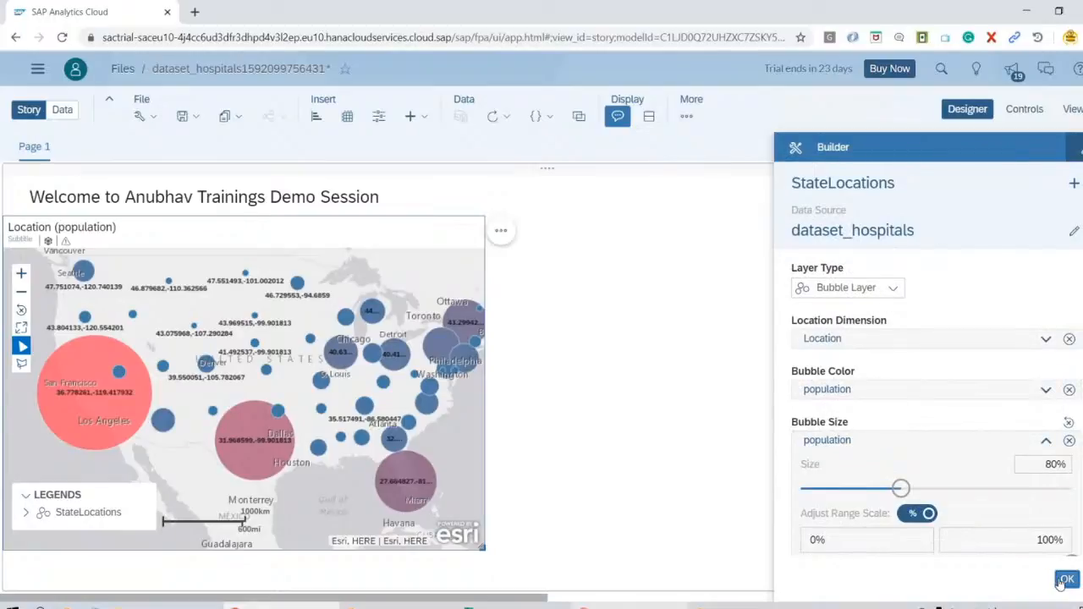
left_click(1067, 580)
Change the geo map's base layer to the Transparent Dark Gray basemap
left_click(839, 314)
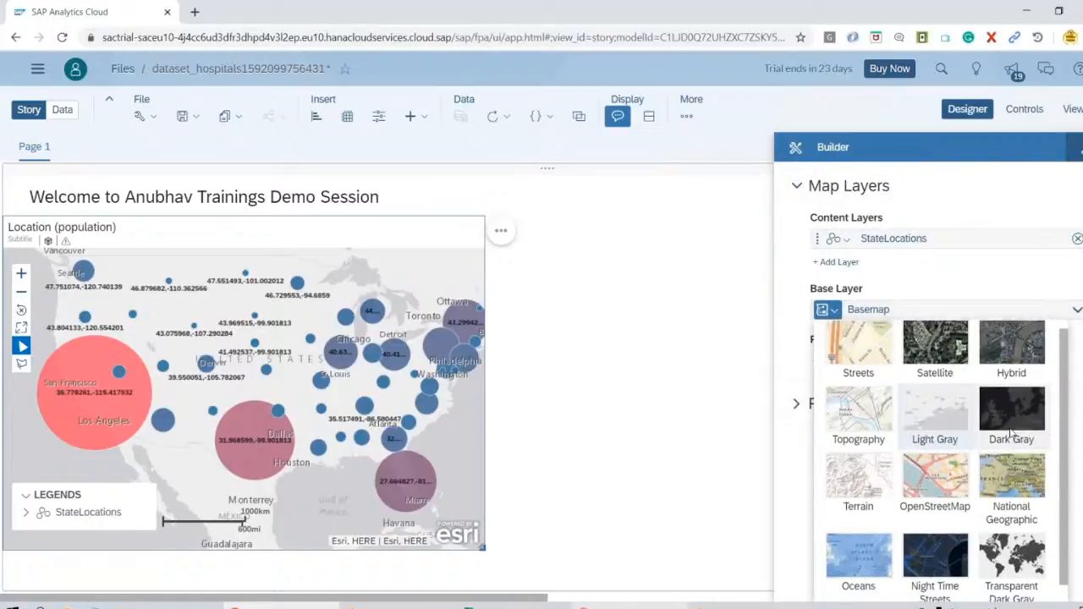
scroll(1011, 474, "down", 1)
left_click(1012, 546)
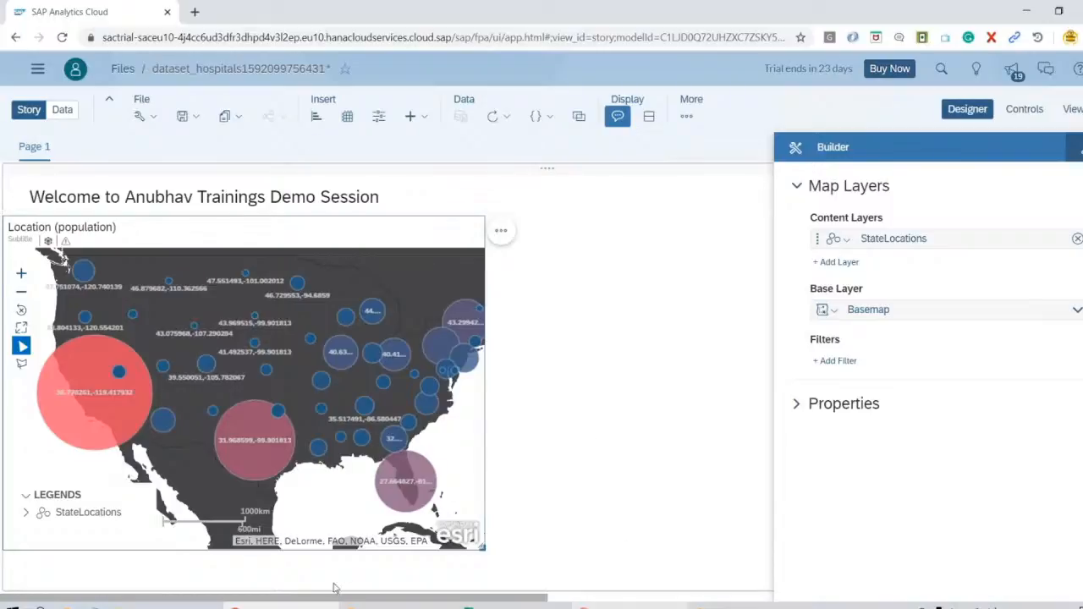
Switch to the SAP Analytics Cloud.pptx presentation in PowerPoint, examine the sample dashboard slide and return to the story
left_click(594, 607)
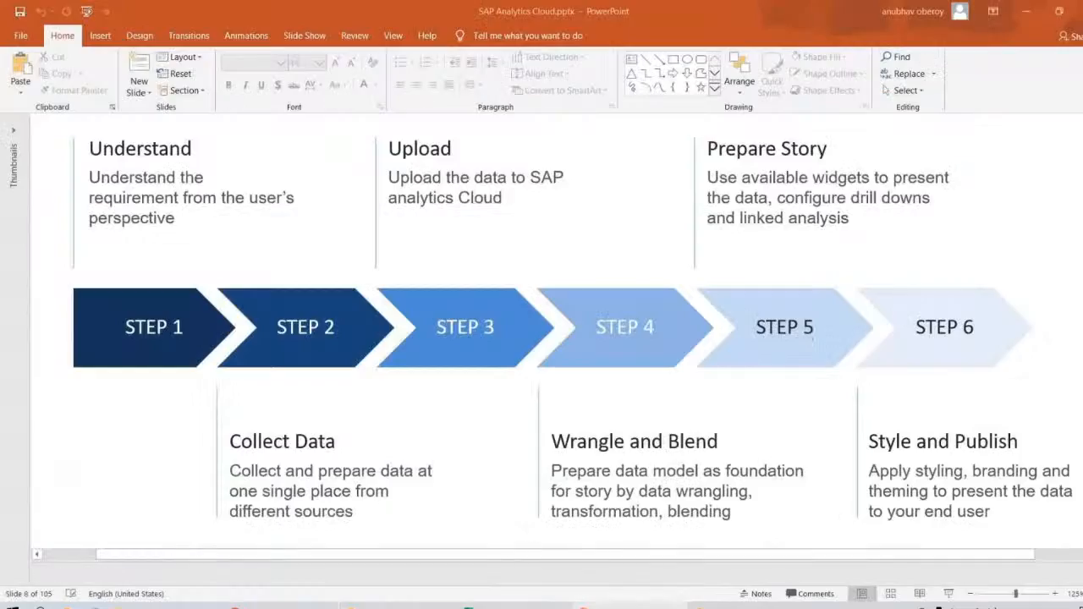
scroll(571, 536, "up", 5)
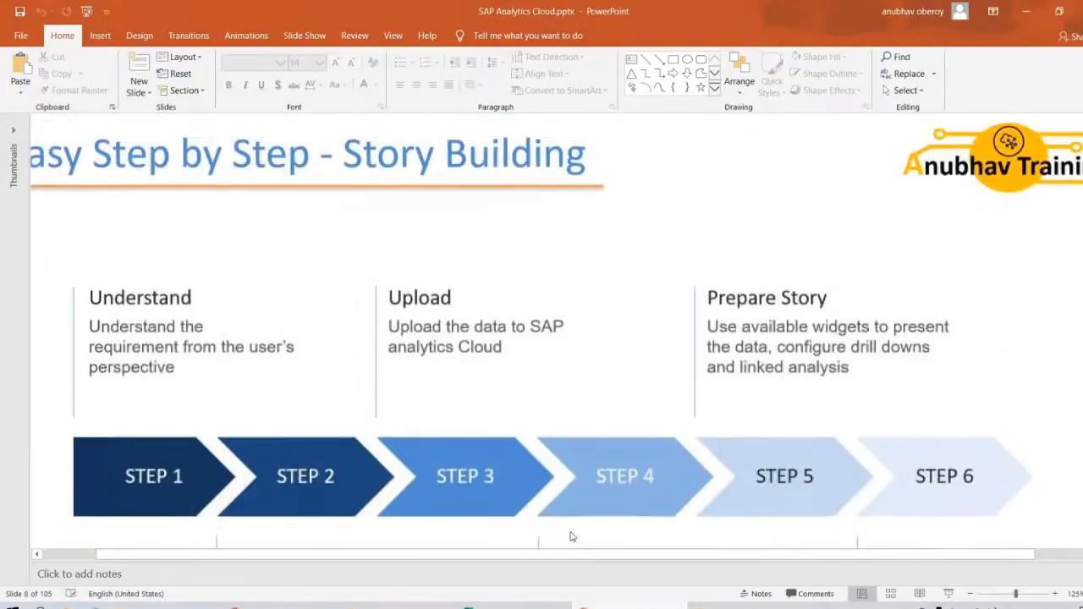
scroll(583, 518, "up", 2)
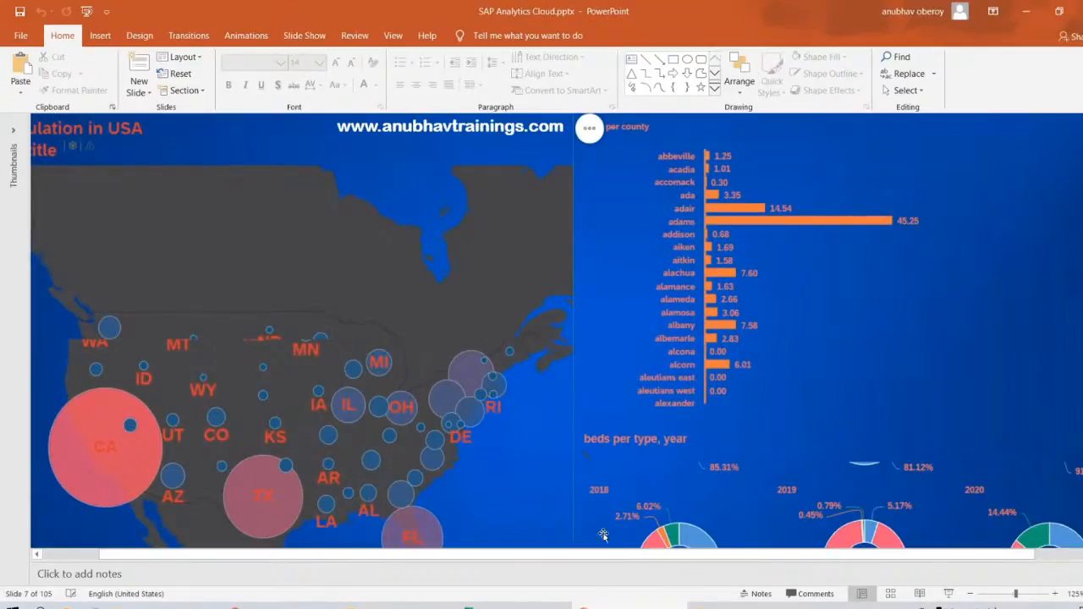
key("alt+Tab")
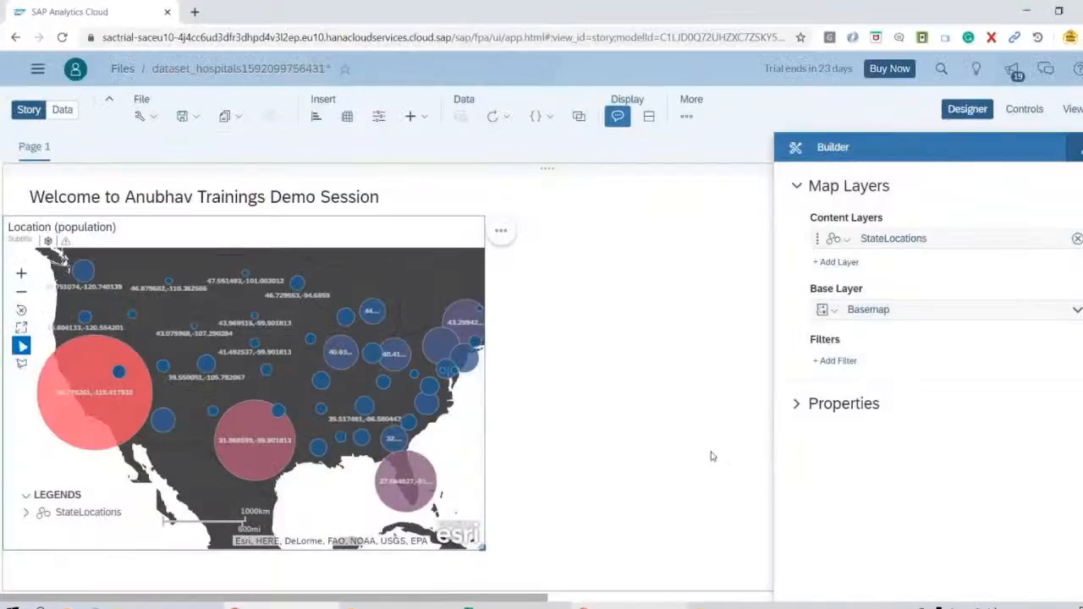
Insert a chart based on dataset_hospitals beside the geo map and open its measure selection
left_click(318, 121)
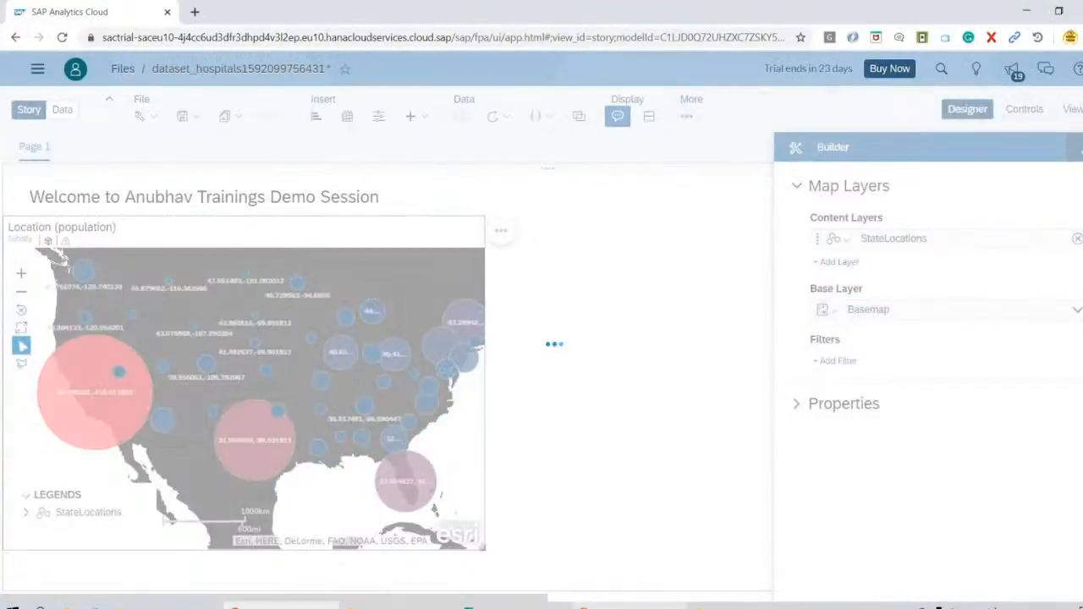
left_click_drag(725, 391, 687, 405)
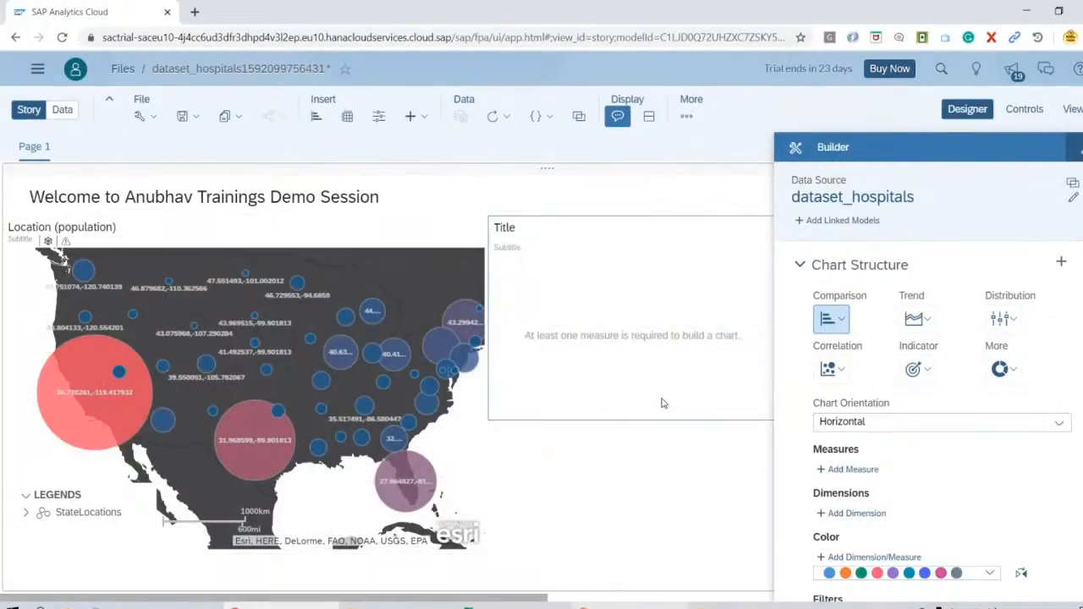
scroll(957, 464, "down", 2)
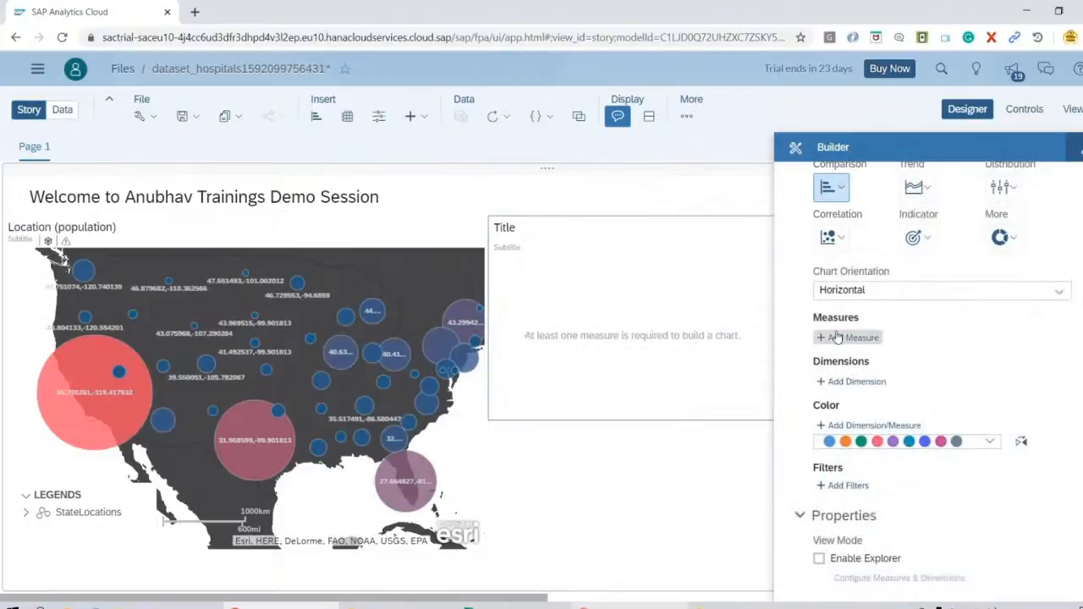
left_click(837, 339)
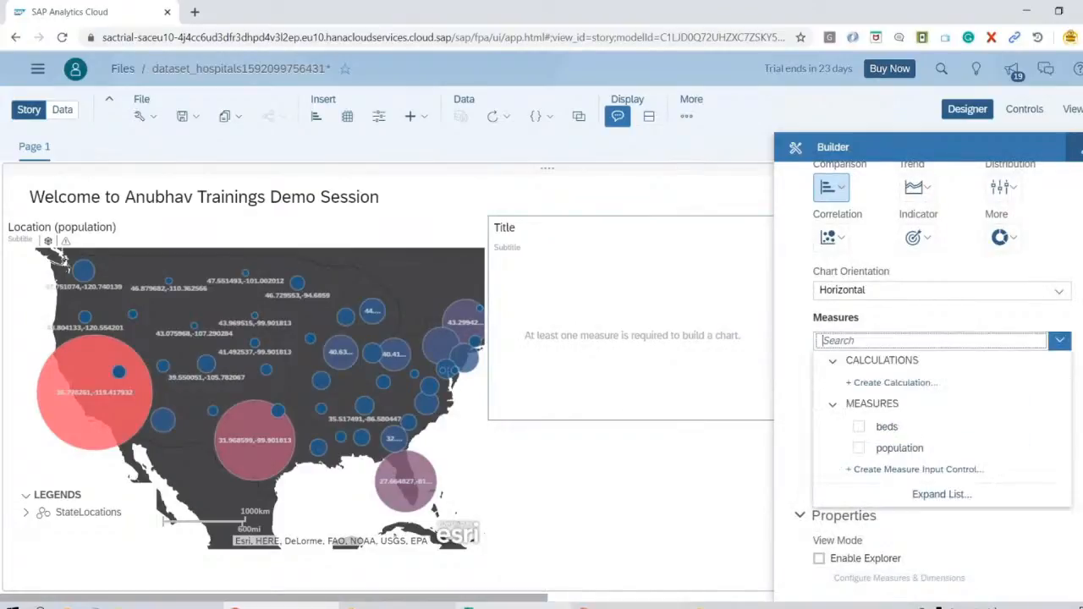
Switch to dataset_hospitals.csv in Excel and examine the beds values for anchorage against the measure column
left_click(526, 606)
left_click(697, 177)
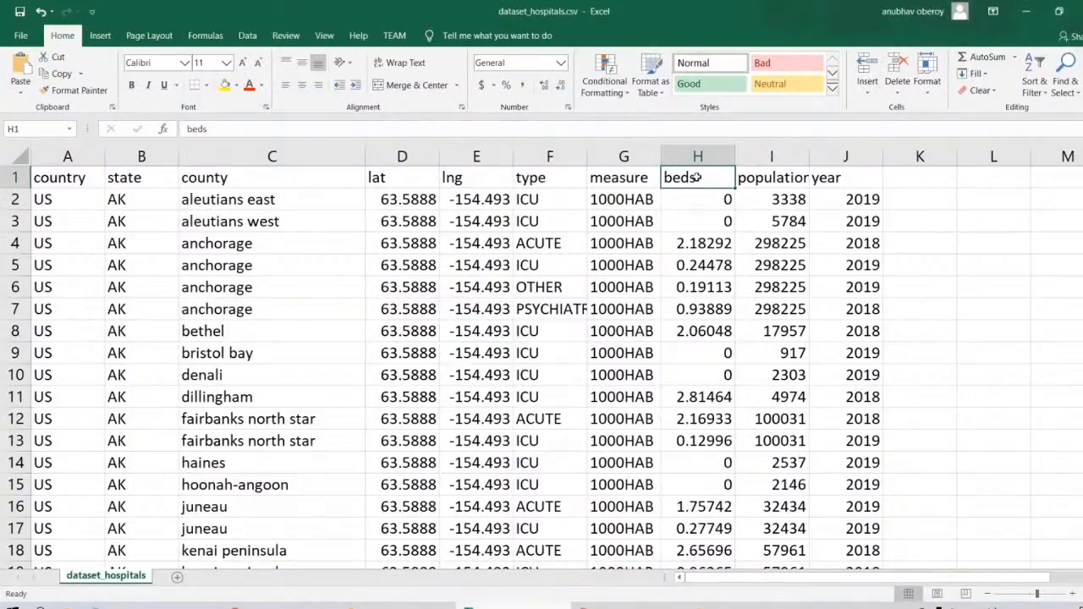
left_click(693, 243)
left_click(628, 248)
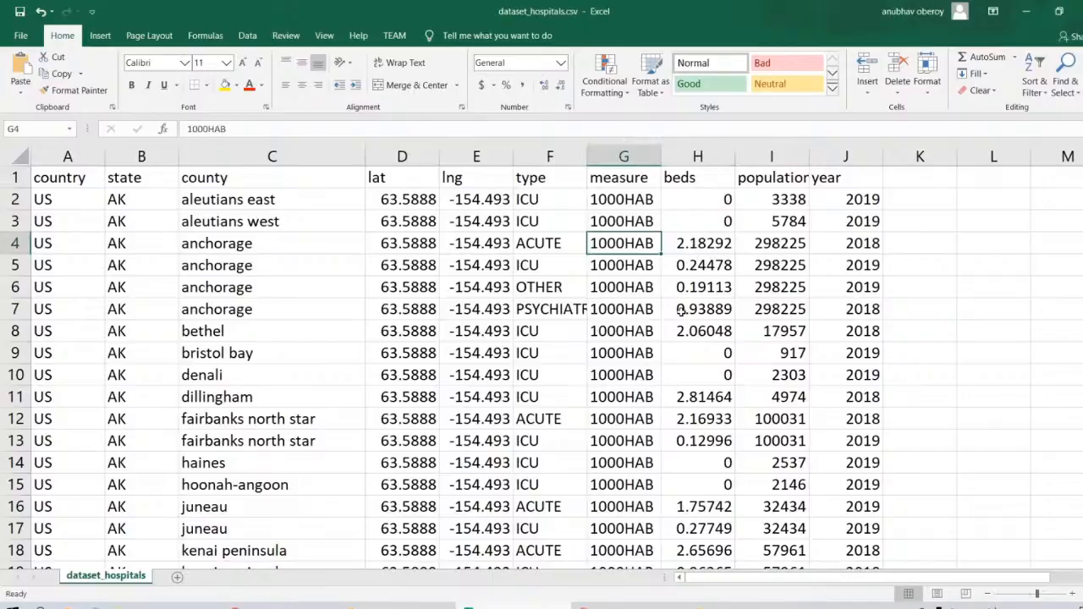
left_click(707, 245)
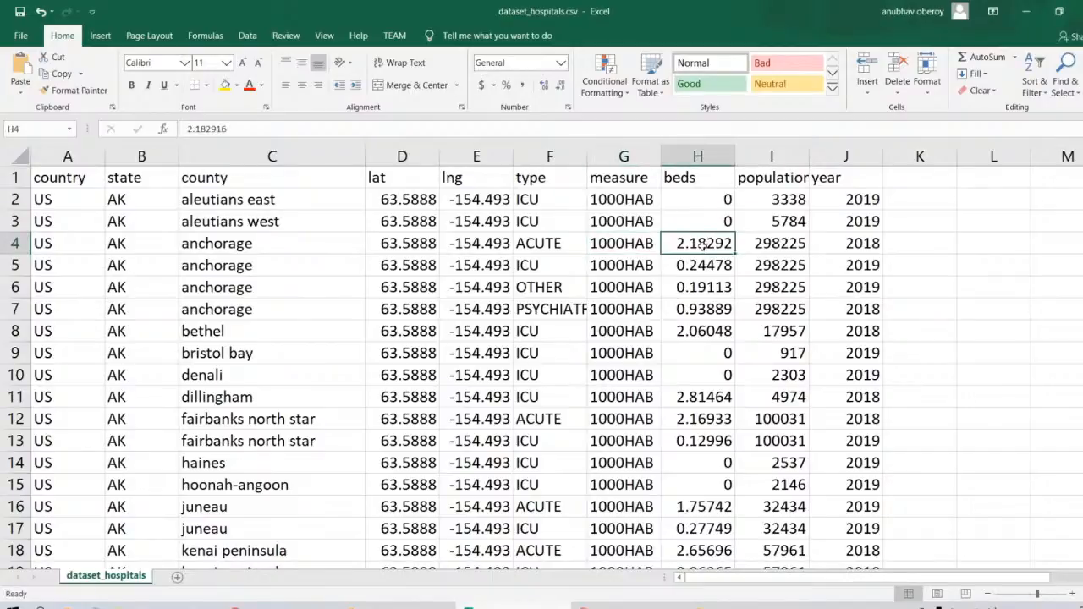
left_click(699, 265)
left_click(699, 287)
left_click(699, 308)
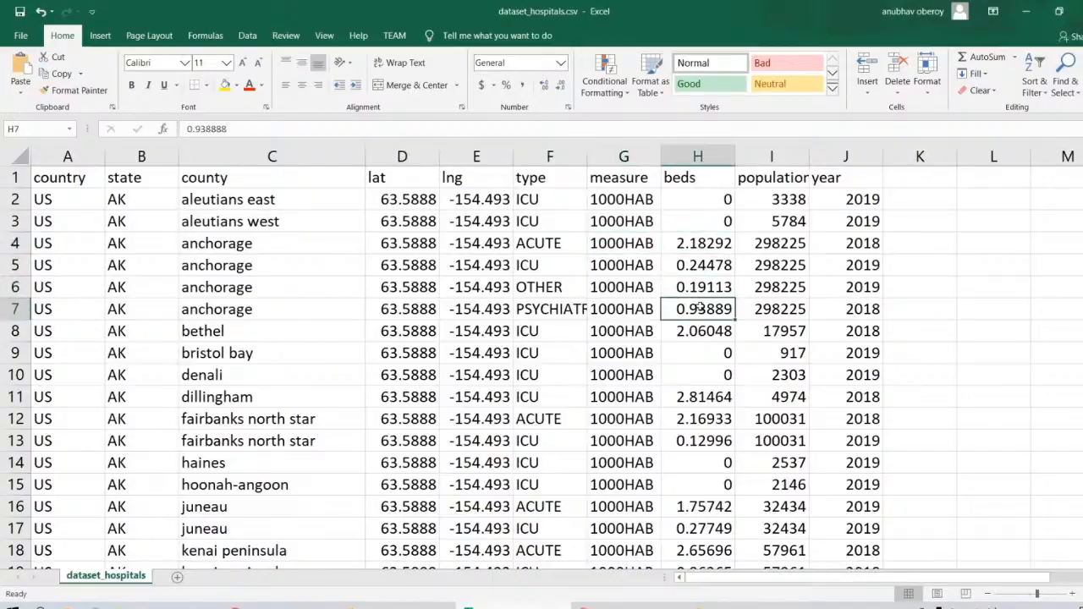
Test the bed count formula =H4*I4/1000 in cell K4 and clear the cell again
left_click(909, 245)
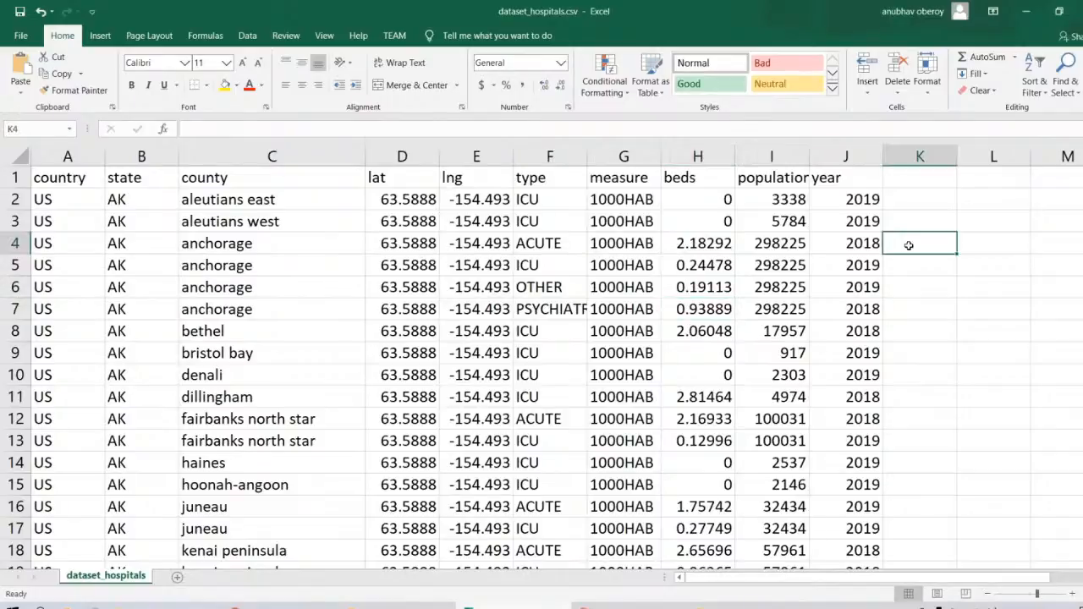
type("=")
key("Left")
key("Left")
key("Left")
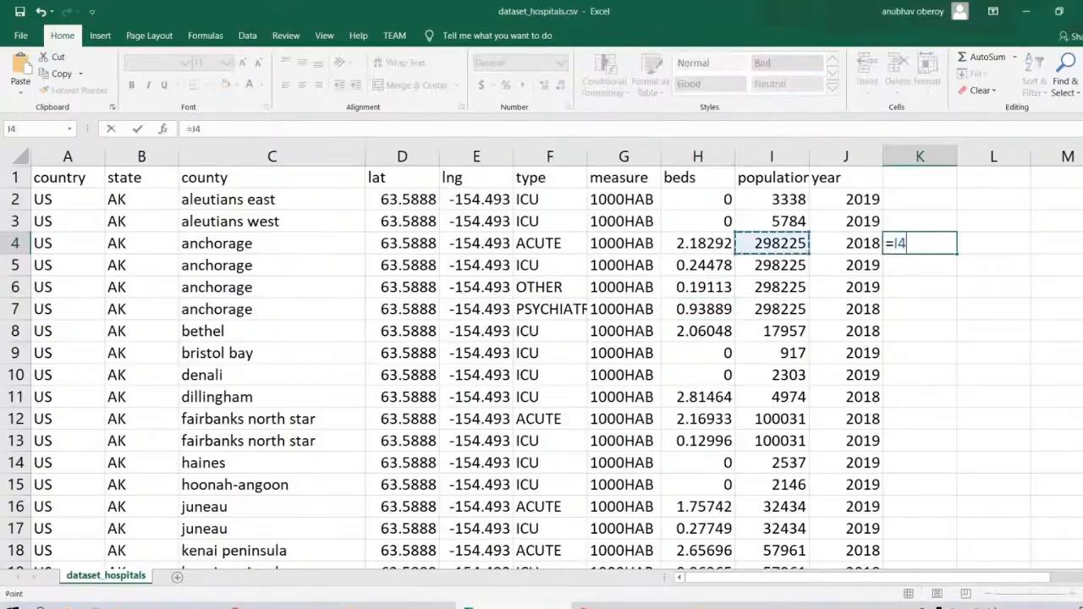
type("*")
key("Right")
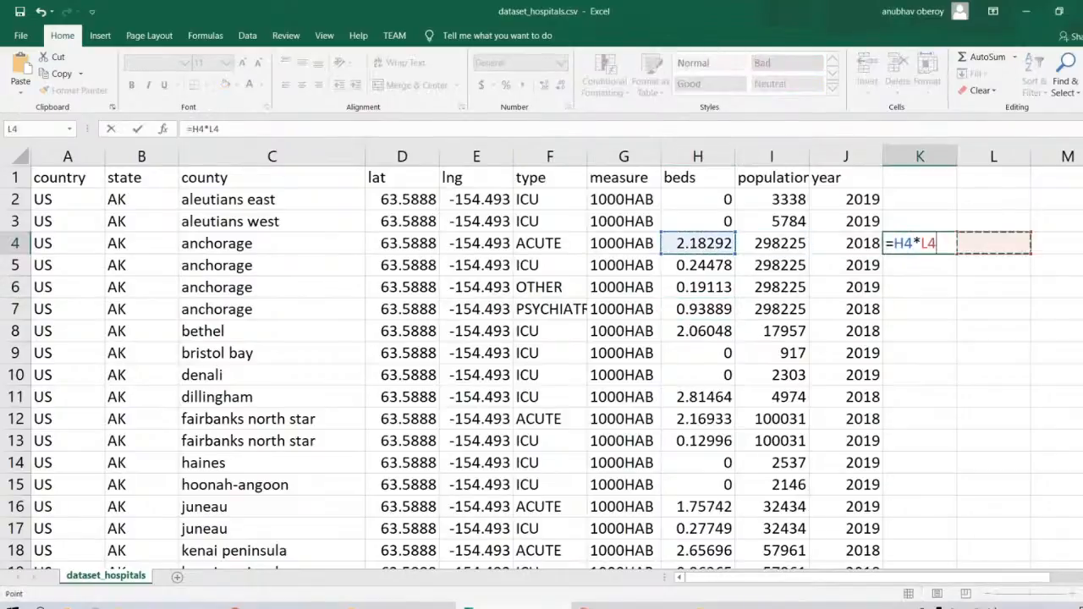
key("Left")
key("Left")
key("Left")
type("/1000")
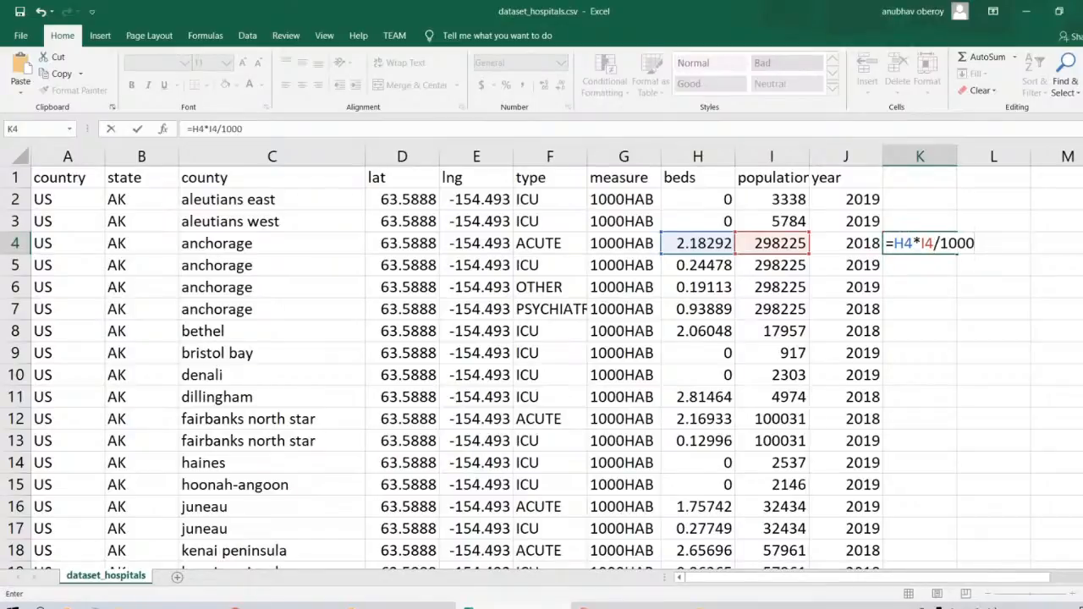
key("Return")
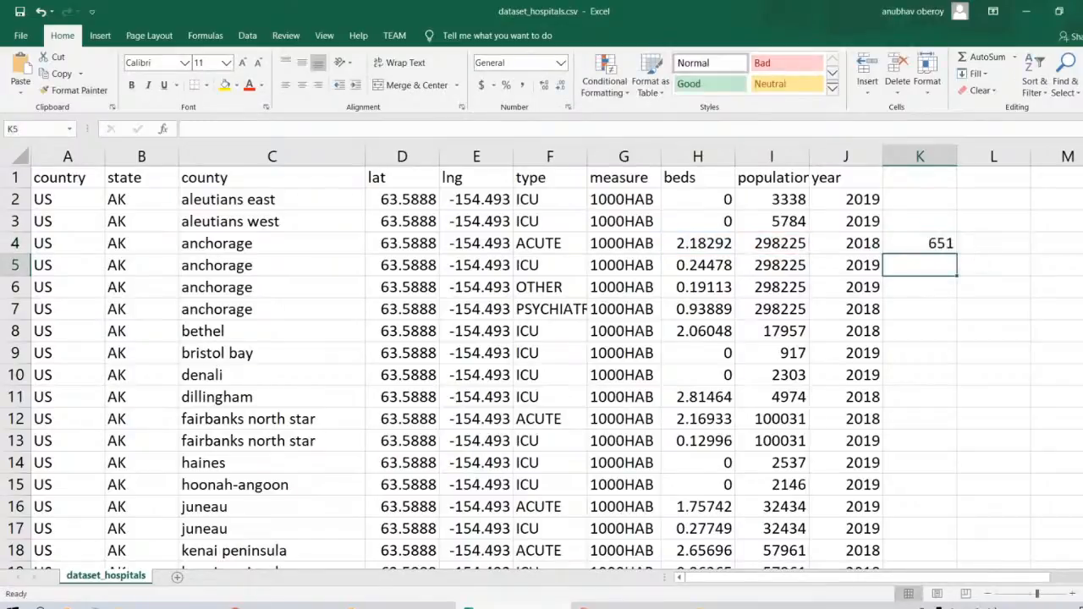
key("Up")
key("Delete")
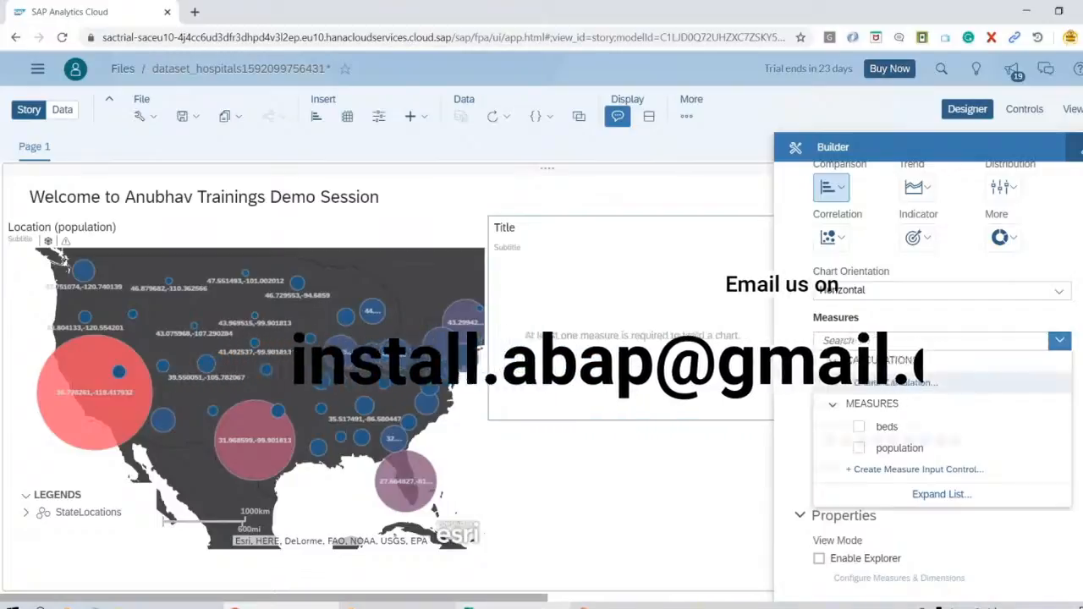
Switch back to SAP Analytics Cloud and create a calculation of type Calculated Measure named BedCount for the chart
left_click(902, 385)
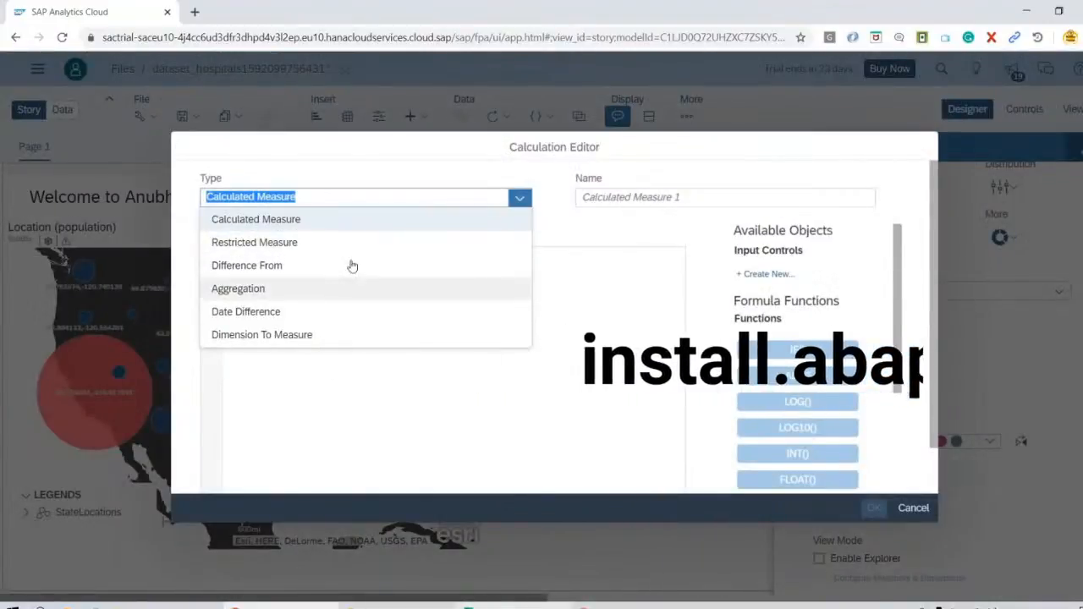
left_click(280, 222)
left_click(659, 199)
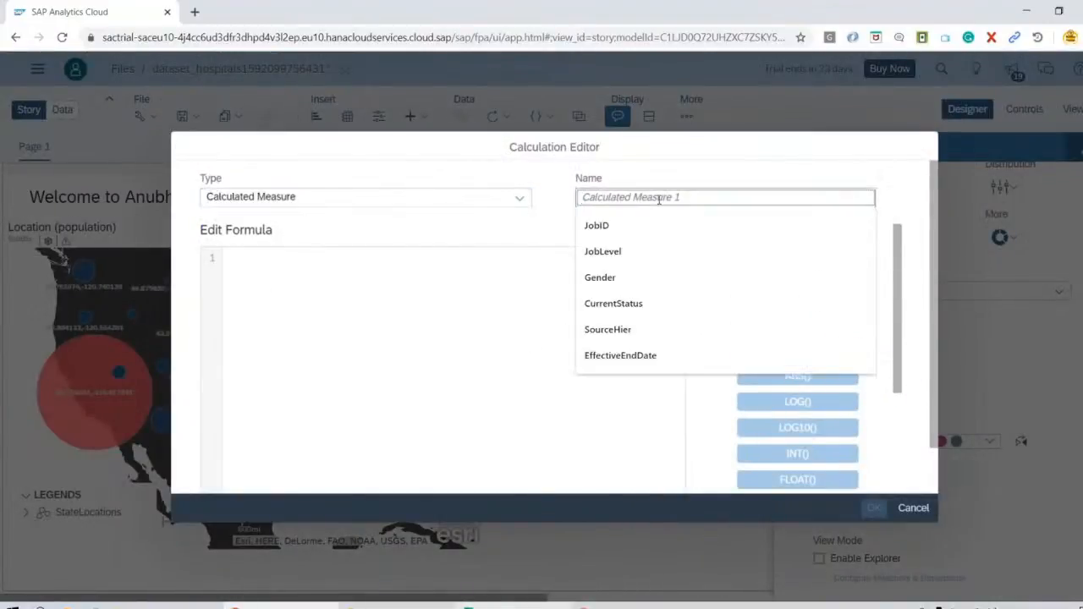
type("No")
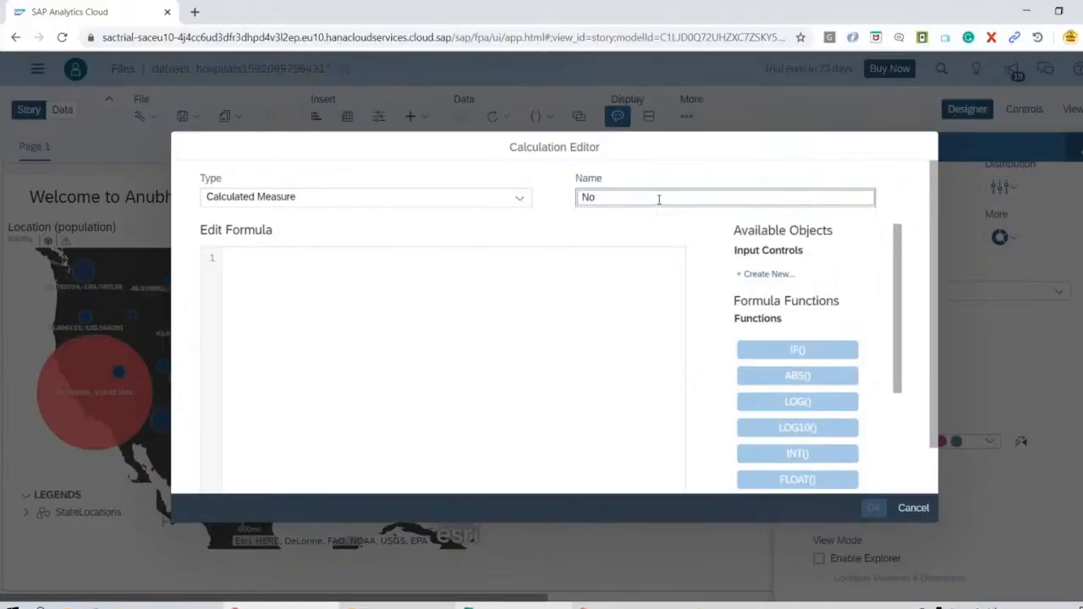
key("BackSpace")
key("BackSpace")
type("B")
Define the BedCount formula as beds multiplied by population divided by 1000, using the dataset_hospitals measures, and save the calculation
left_click(597, 320)
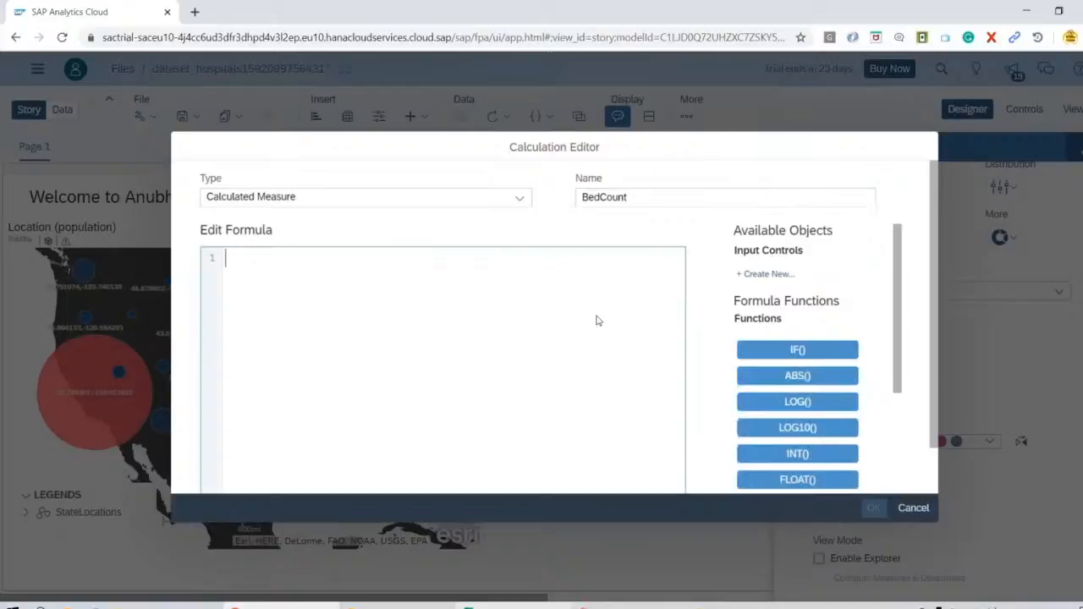
type("bb")
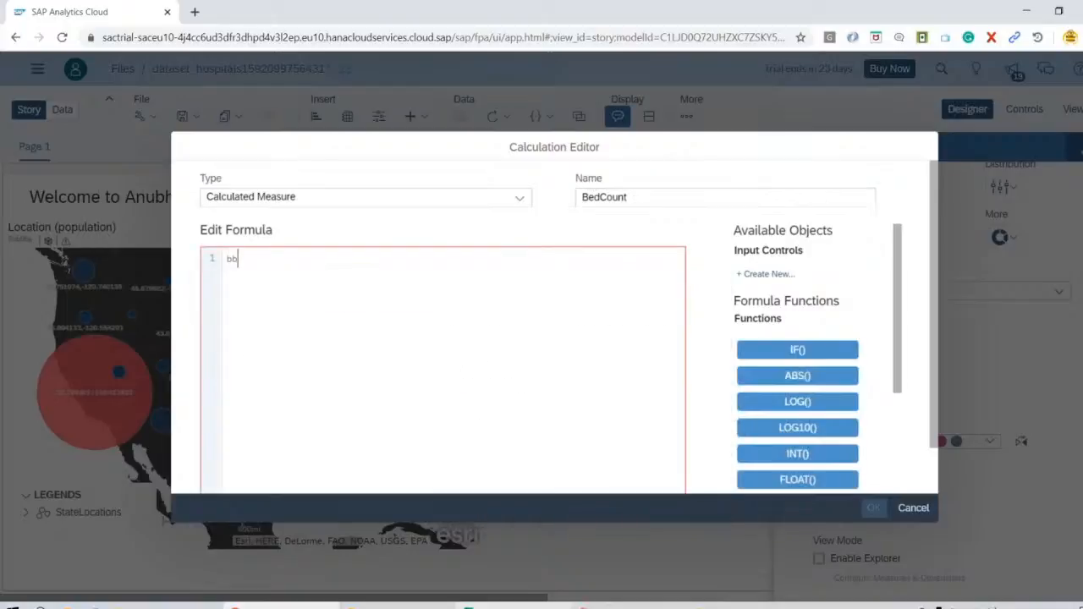
type("e")
key("Return")
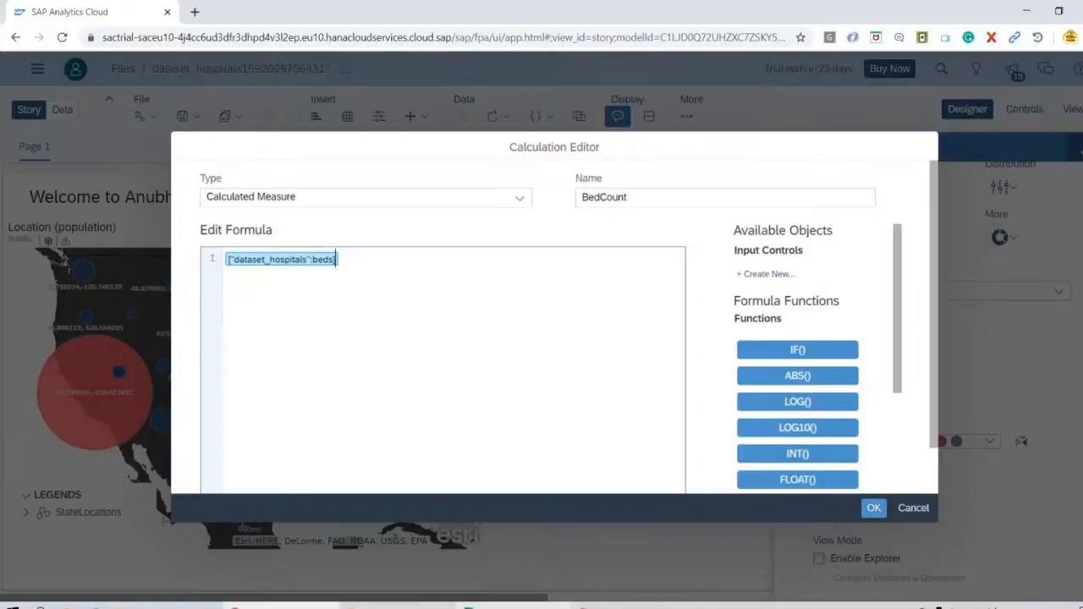
type("* pop")
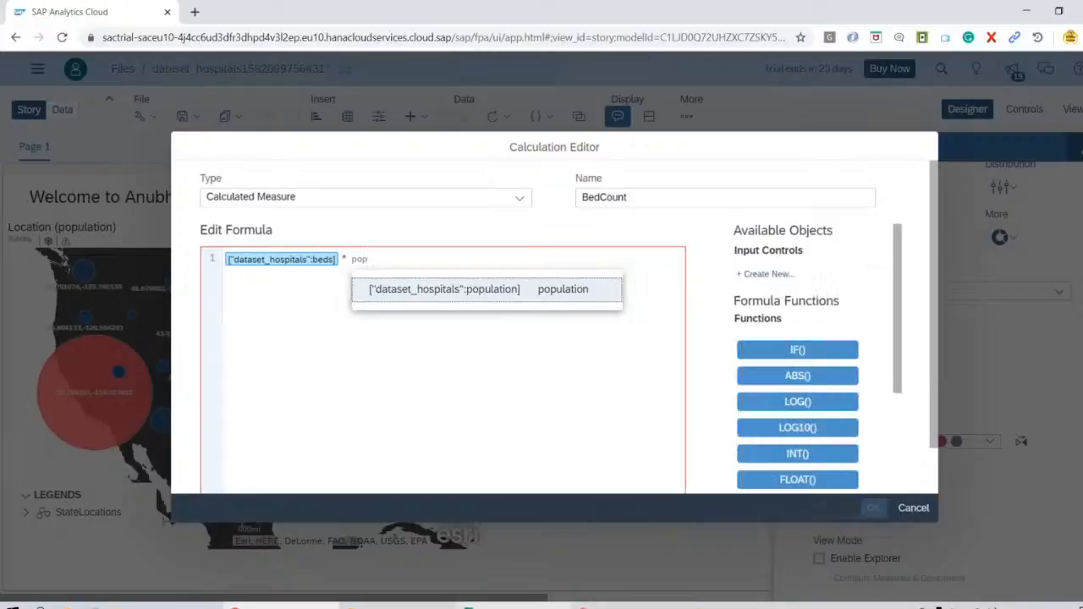
key("Return")
type("/ 1000")
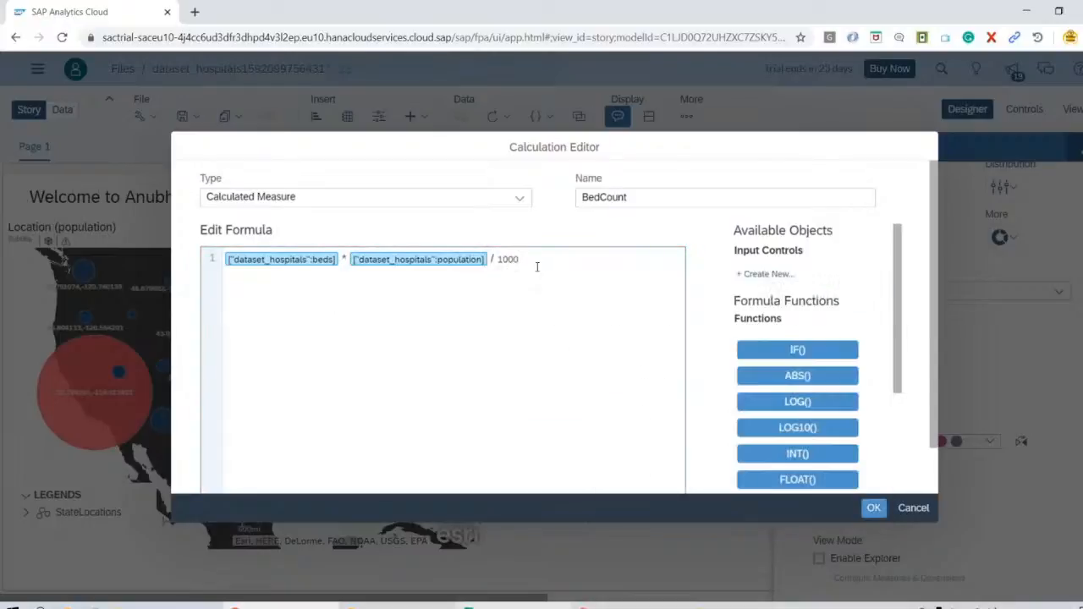
left_click(876, 510)
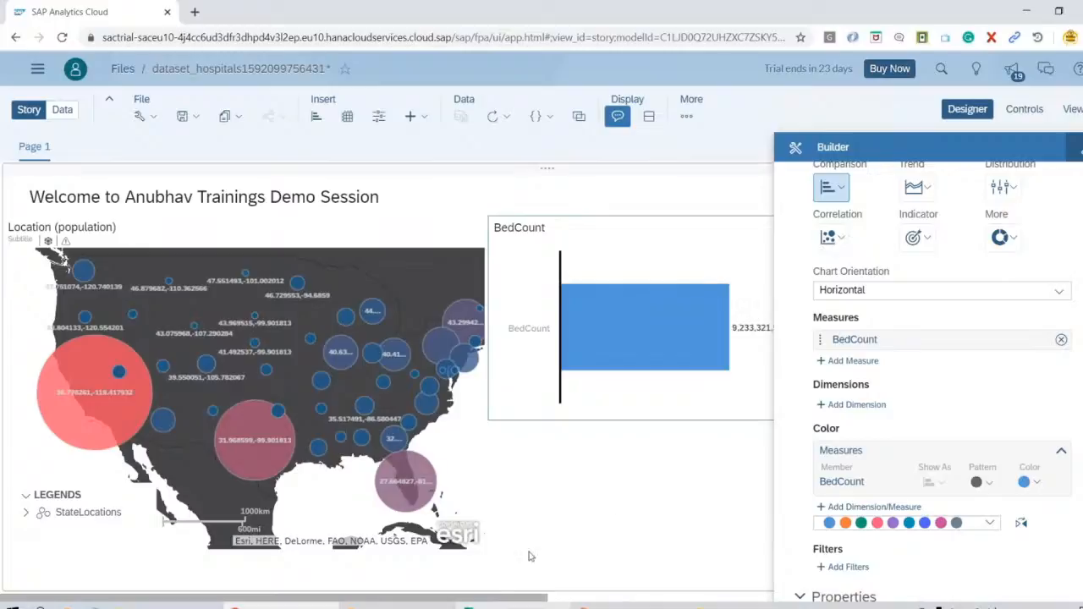
Add the county dimension to the BedCount bar chart
left_click_drag(499, 598, 603, 597)
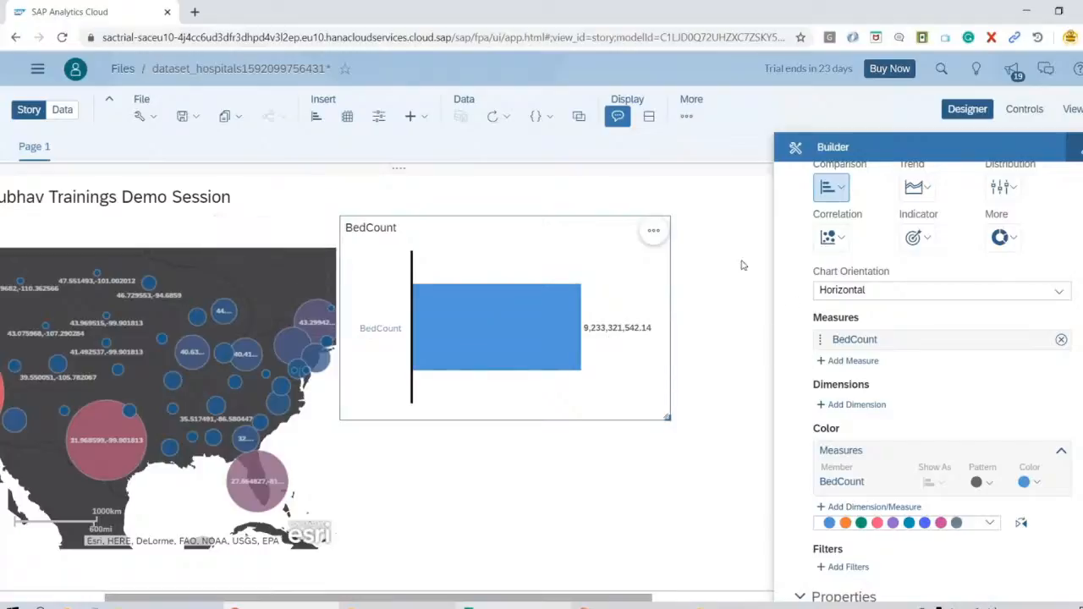
mouse_move(576, 374)
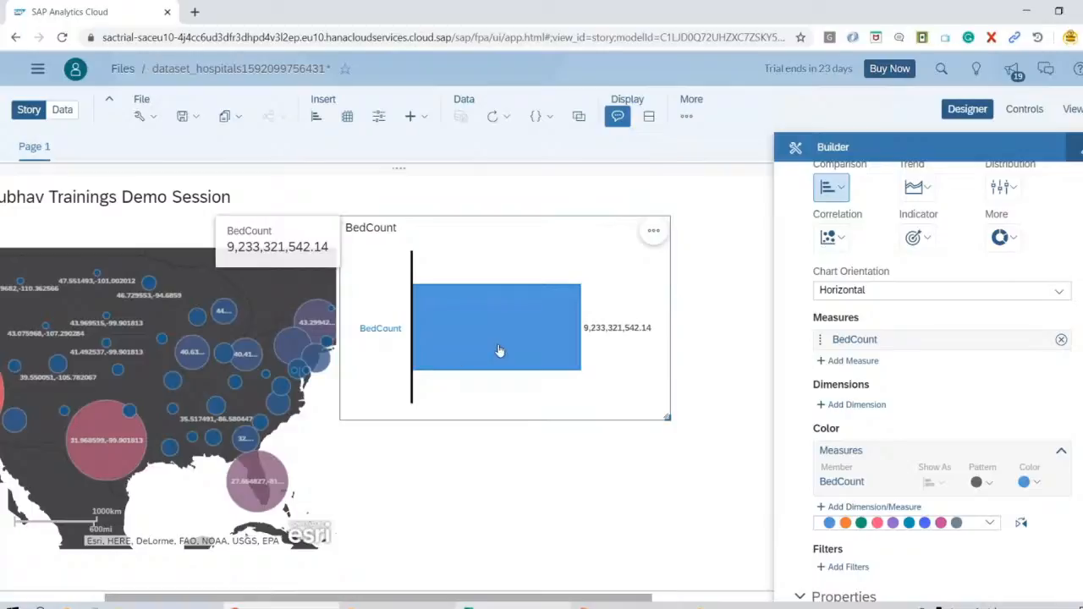
left_click(851, 406)
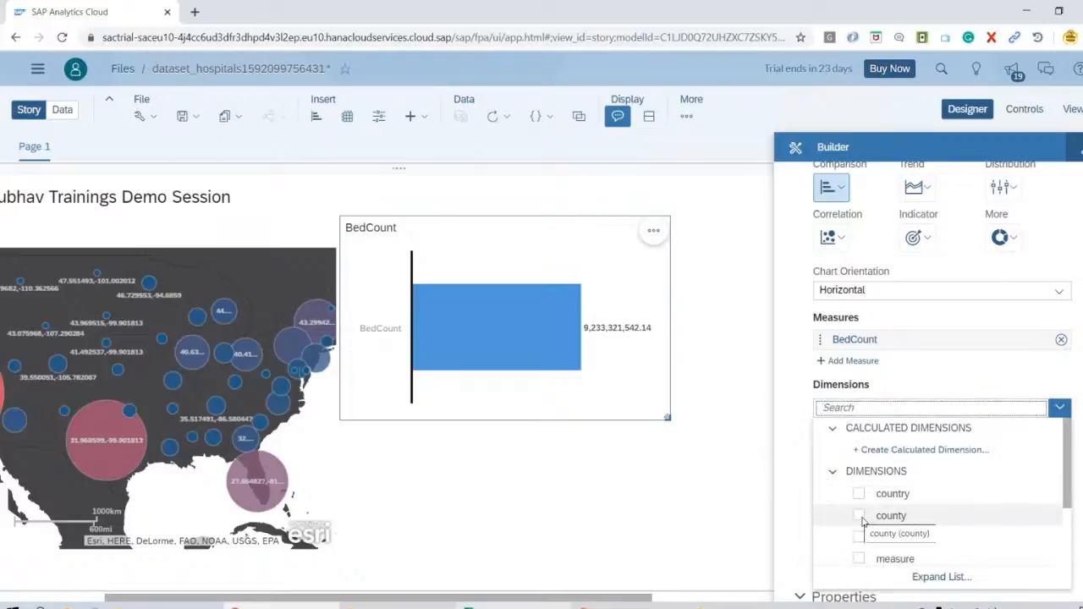
left_click(860, 516)
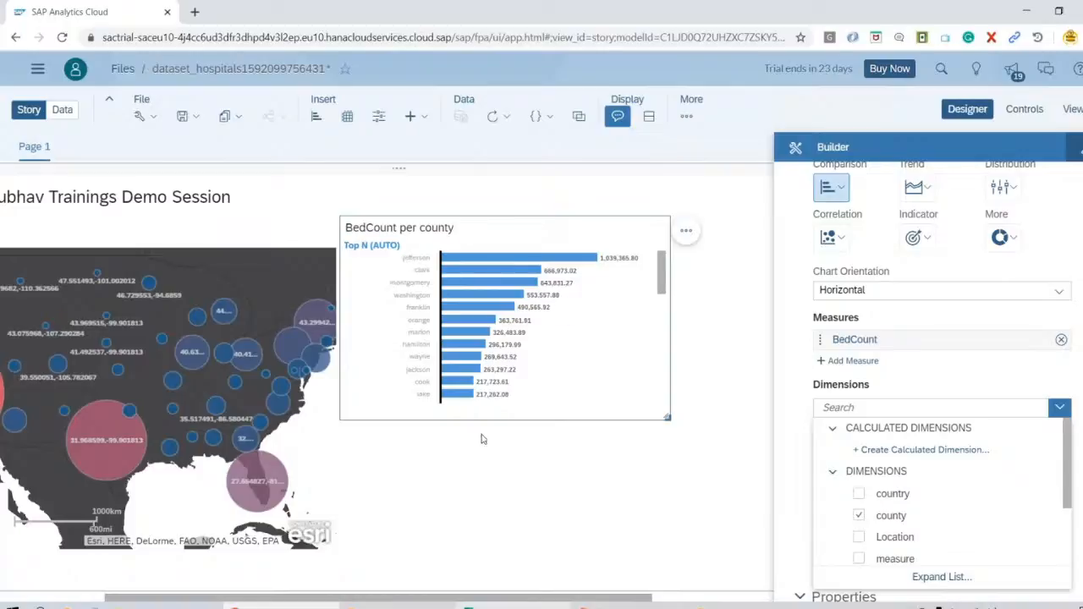
Enlarge the BedCount per county chart in width and height from its lower corner
left_click(667, 418)
left_click(682, 414)
left_click(659, 418)
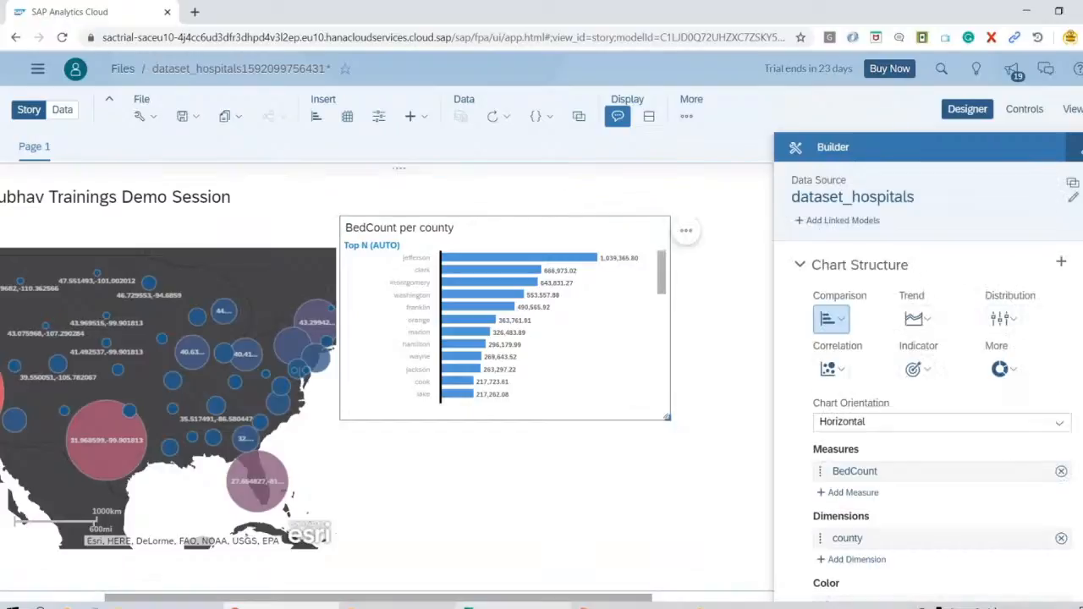
left_click_drag(668, 418, 761, 445)
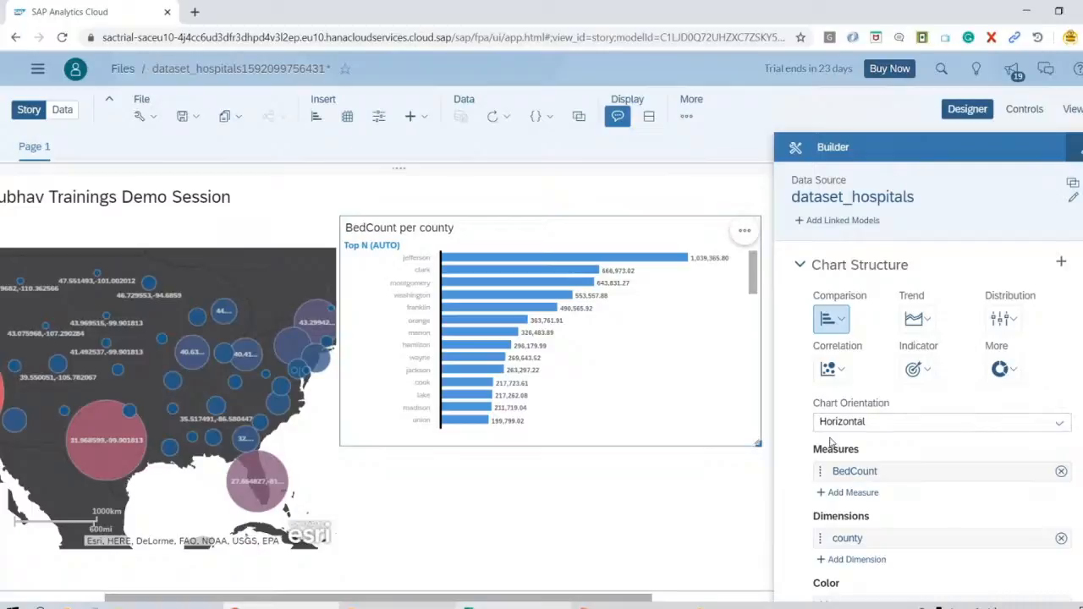
Set the fill color of the BedCount per county chart's data points to orange
scroll(864, 491, "down", 5)
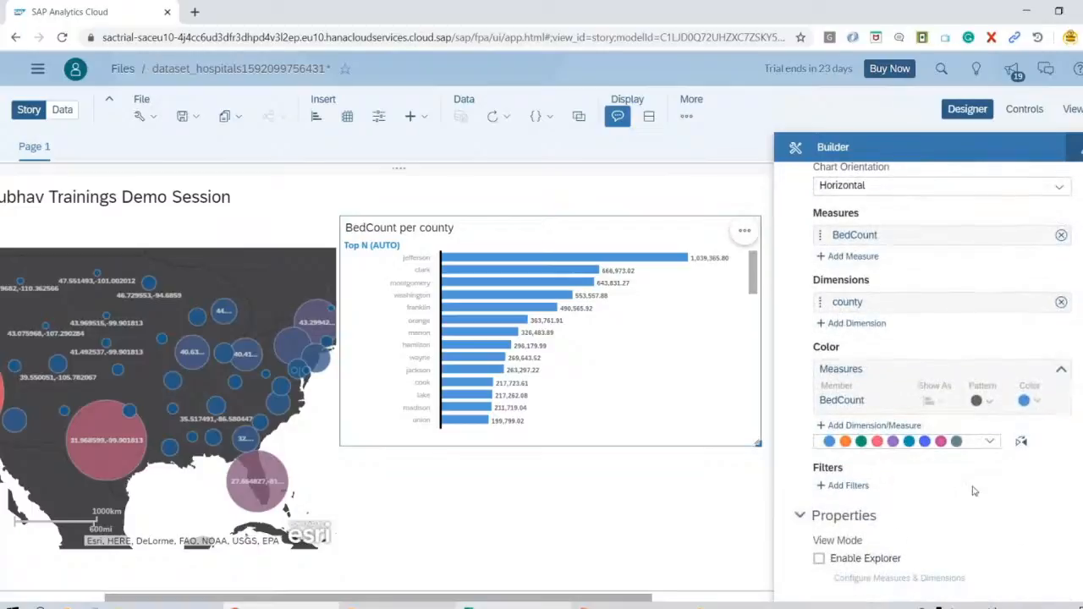
left_click(990, 441)
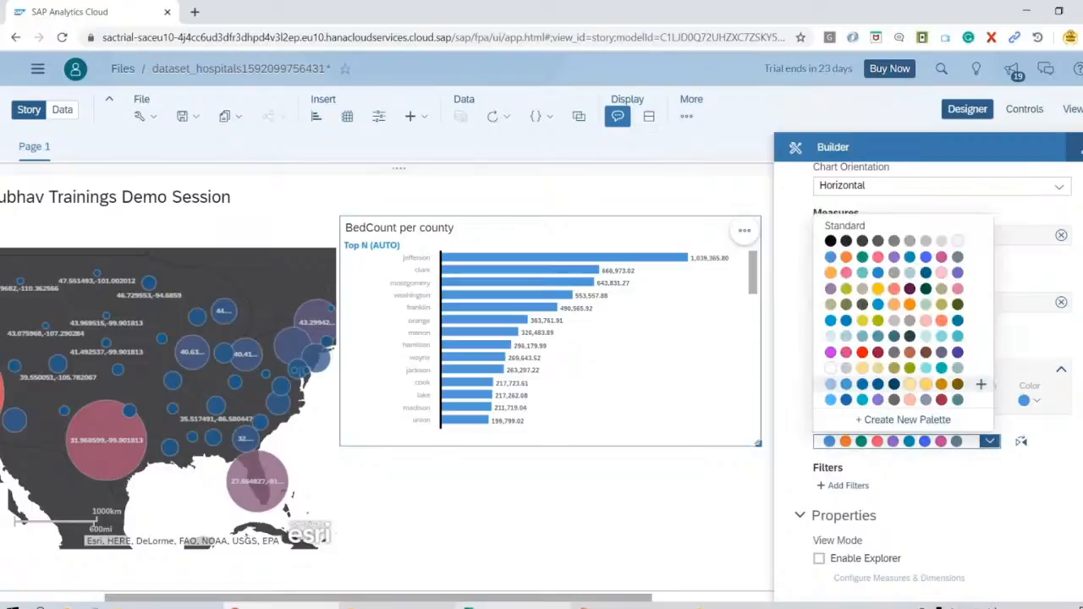
left_click(980, 506)
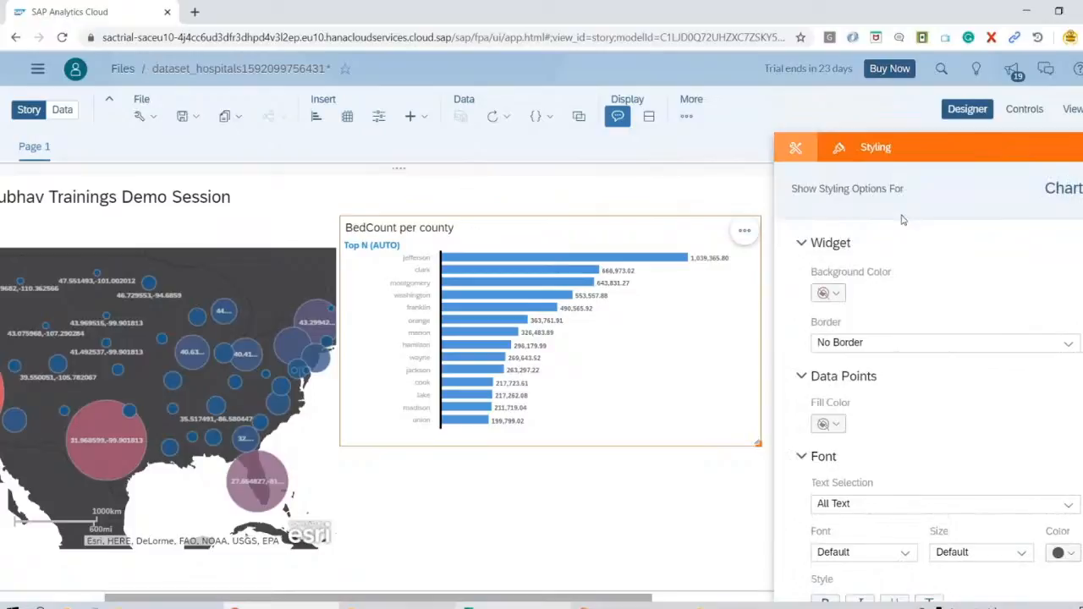
scroll(851, 435, "down", 3)
left_click(831, 208)
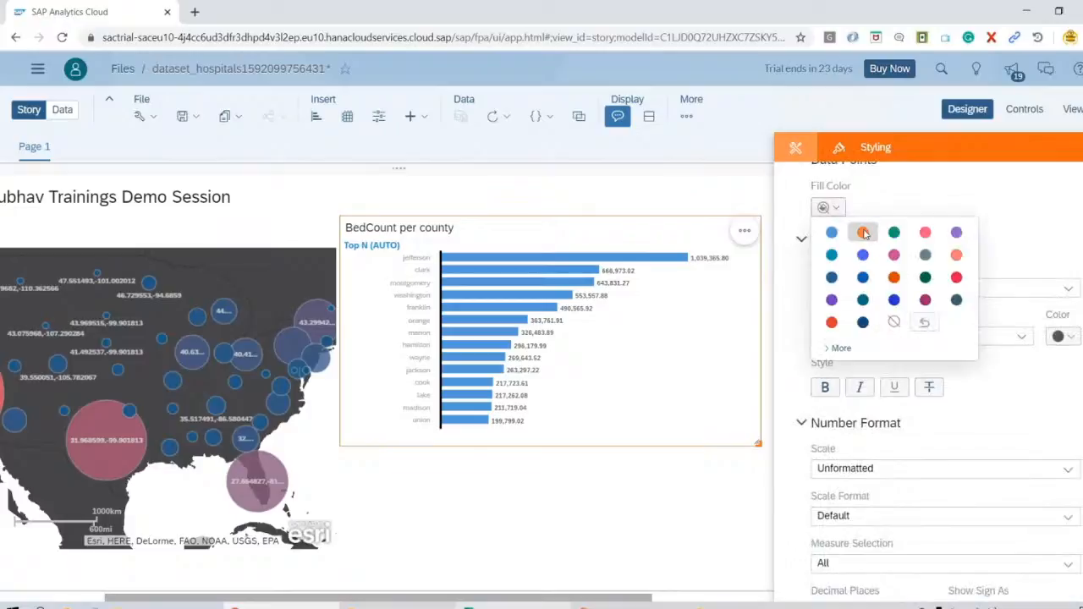
left_click(864, 233)
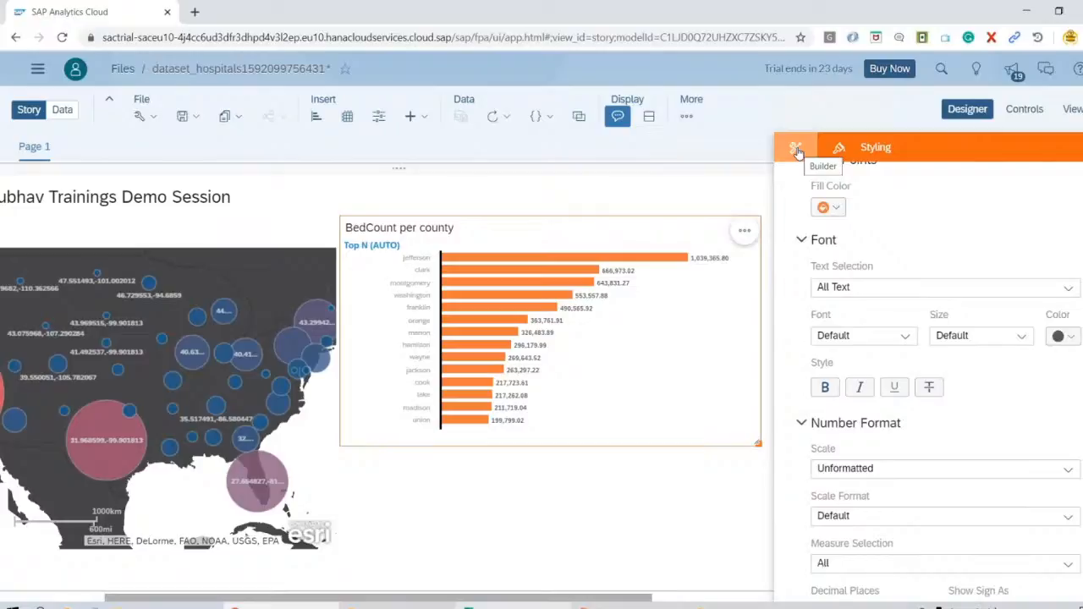
Insert another chart below the county chart, widen it to match, and make it a pie chart
left_click(316, 118)
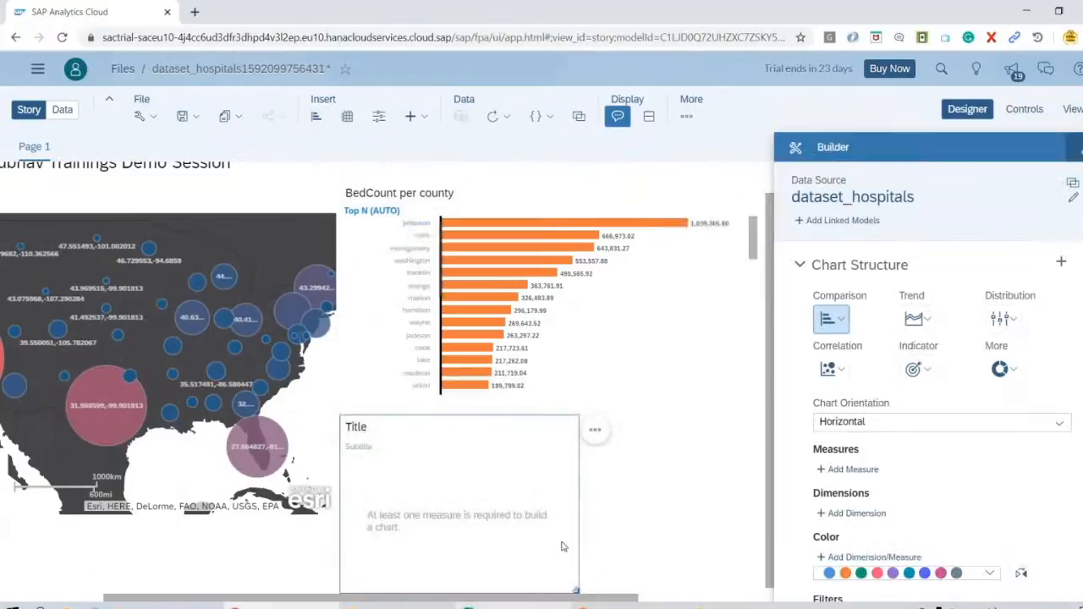
left_click_drag(576, 592, 758, 583)
left_click(1000, 369)
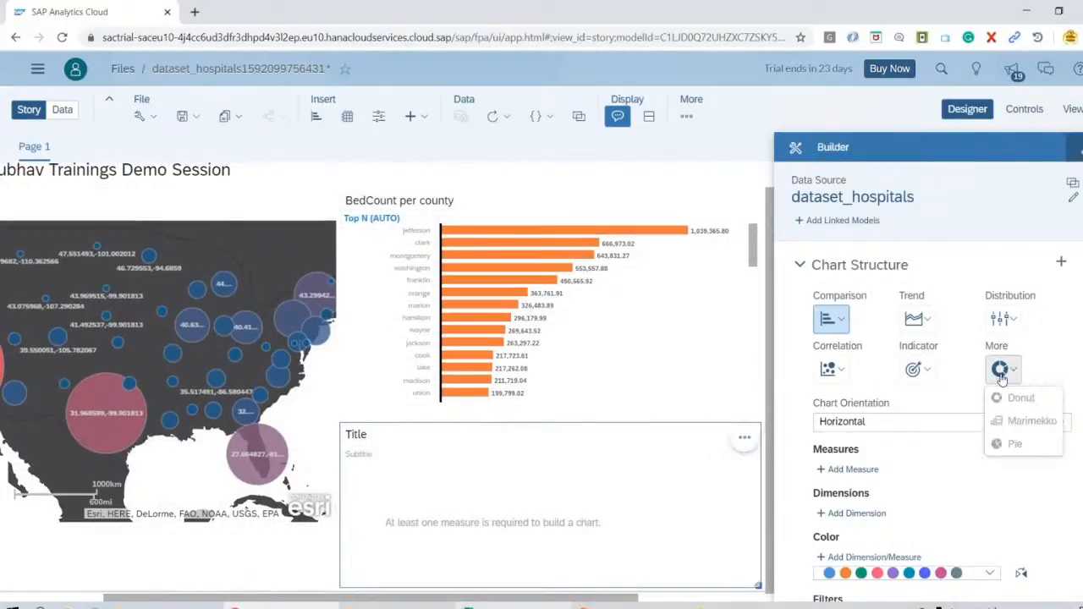
left_click(1018, 447)
scroll(984, 466, "down", 1)
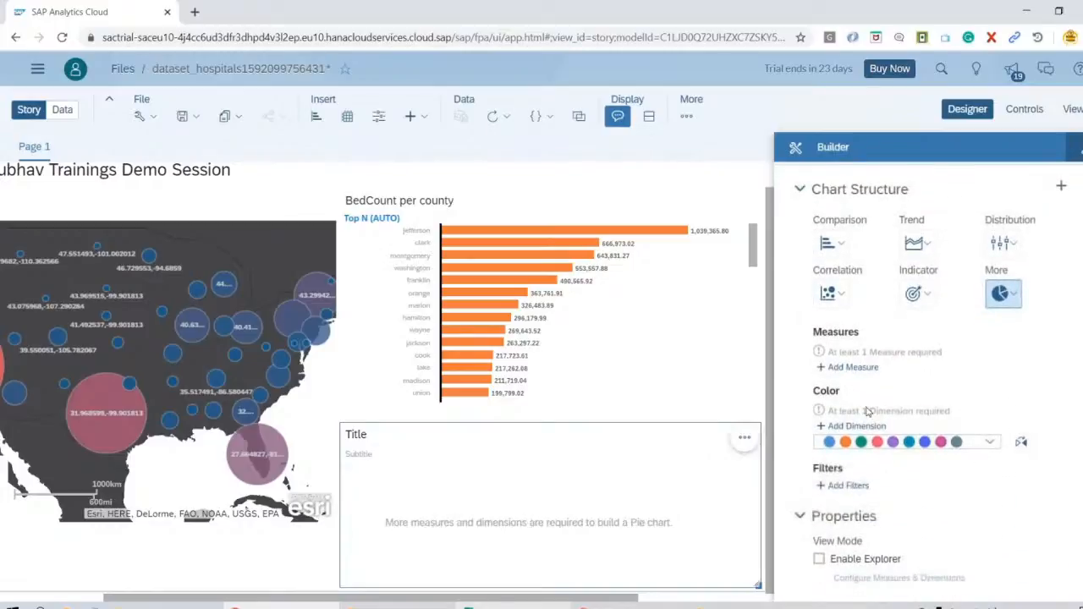
Give the pie chart the BedCount measure and the type dimension as color, and make the chart taller
left_click(853, 369)
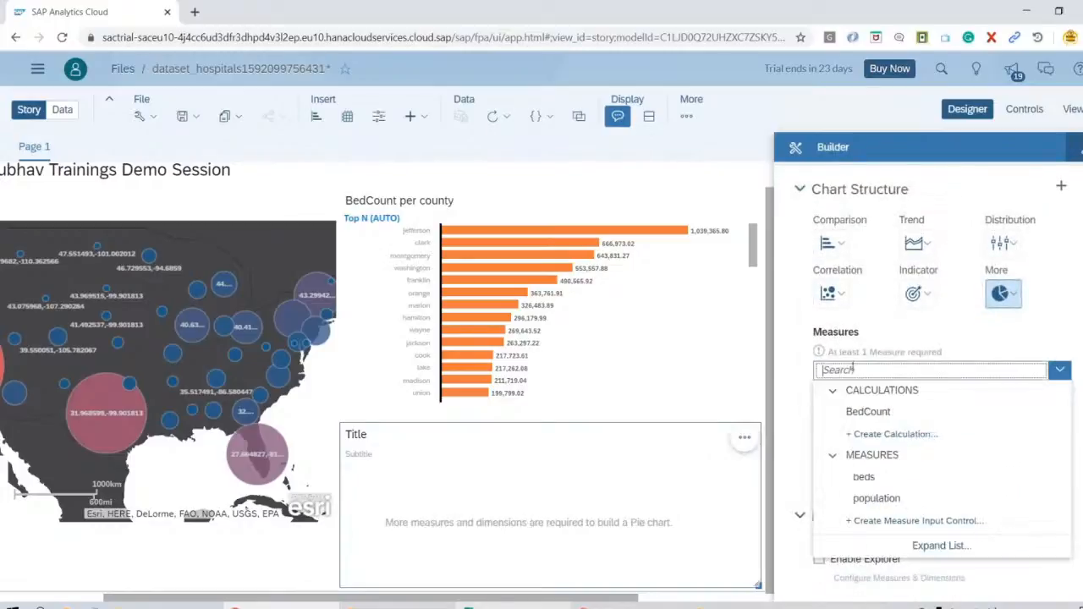
left_click(868, 411)
left_click(877, 426)
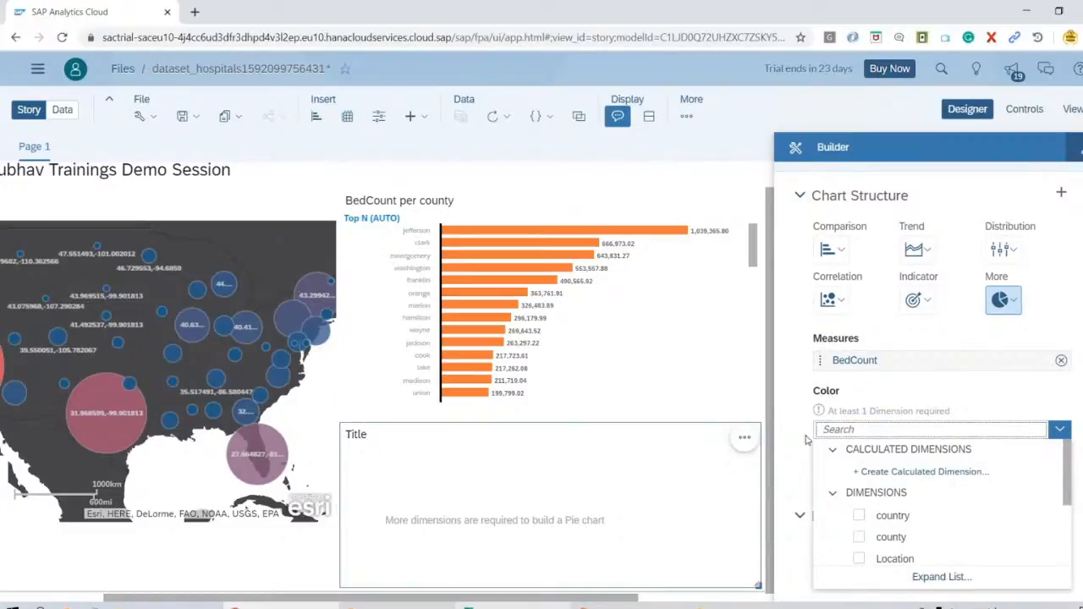
scroll(838, 516, "down", 2)
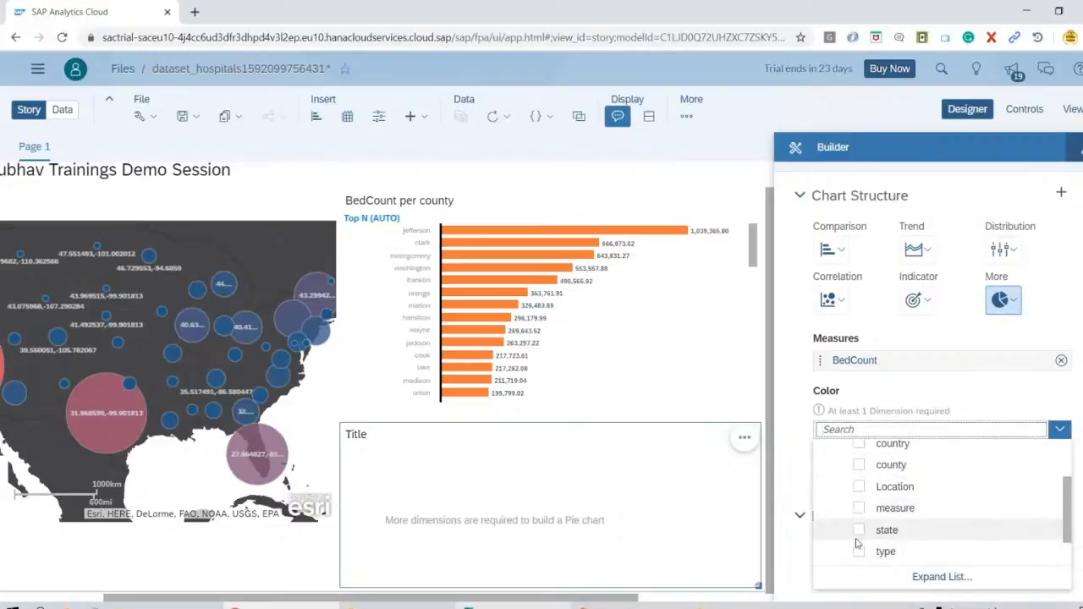
left_click(859, 552)
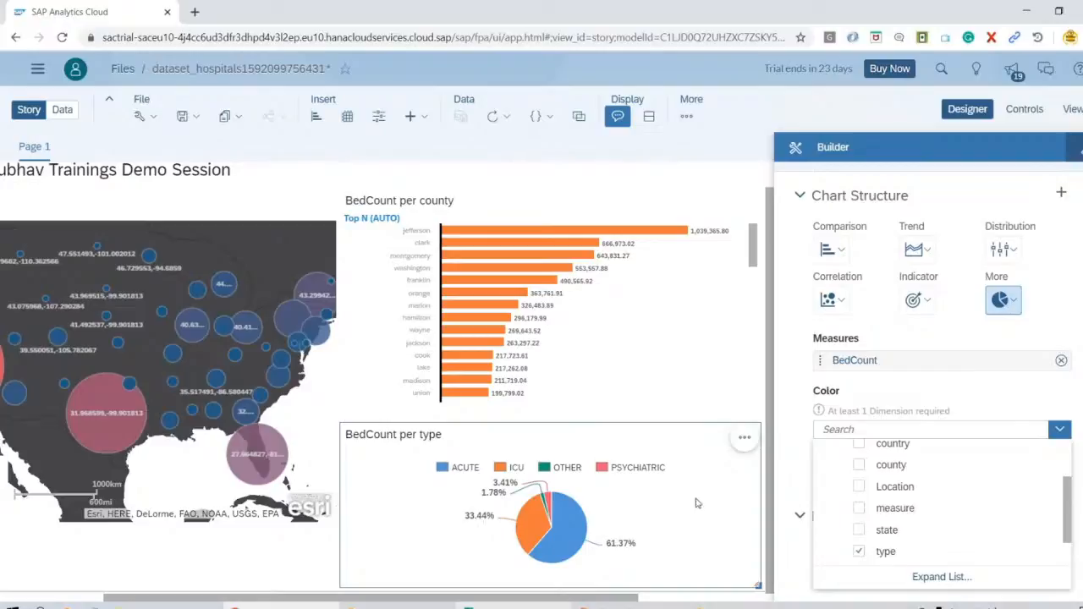
left_click(759, 589)
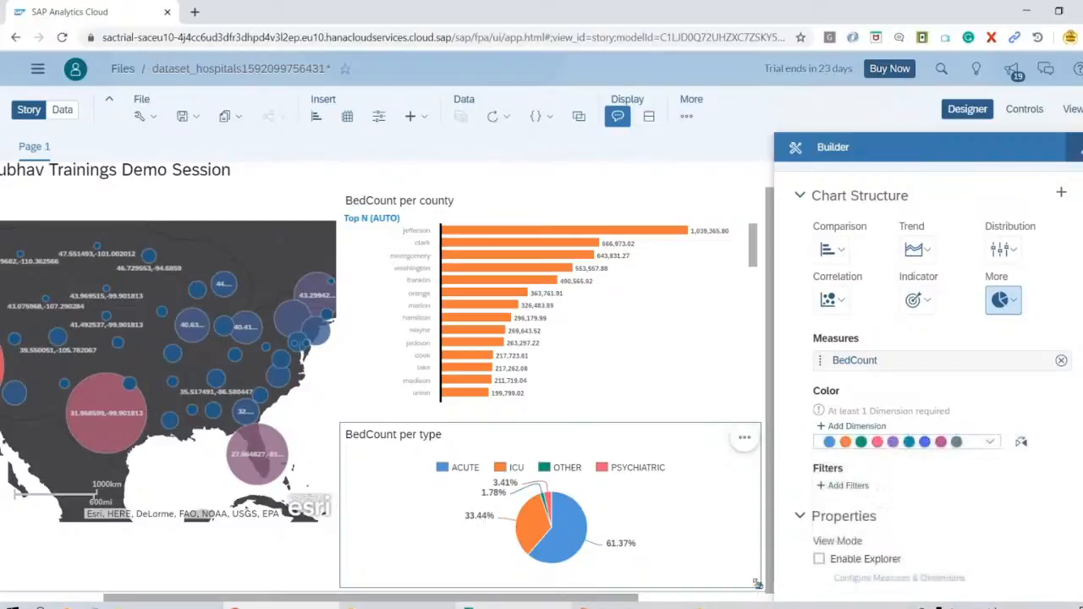
left_click_drag(759, 589, 732, 605)
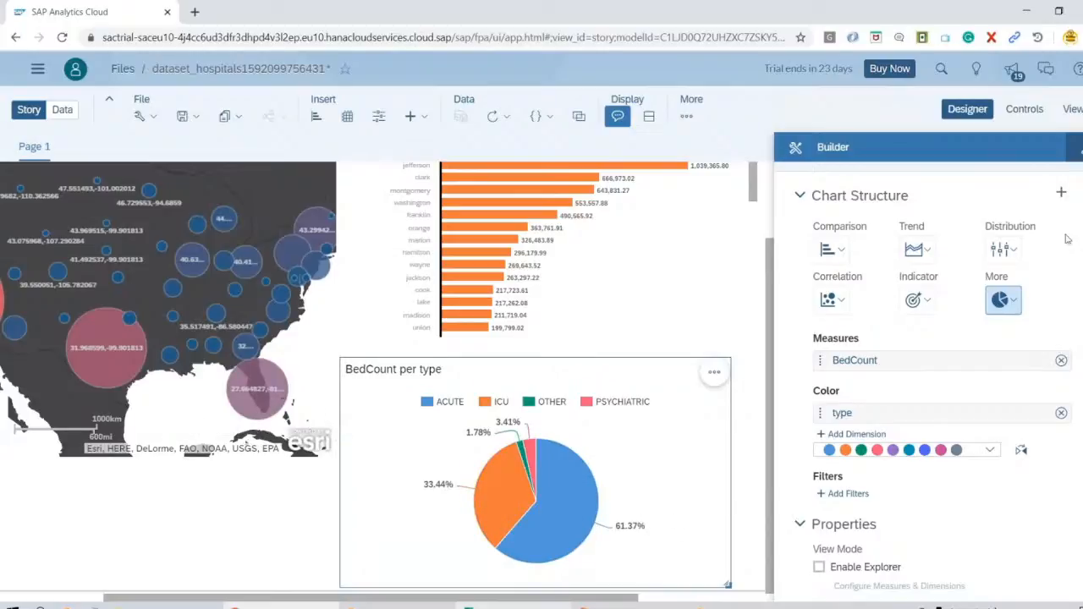
Add a trellis to the pie chart with year as its dimension
left_click(1061, 195)
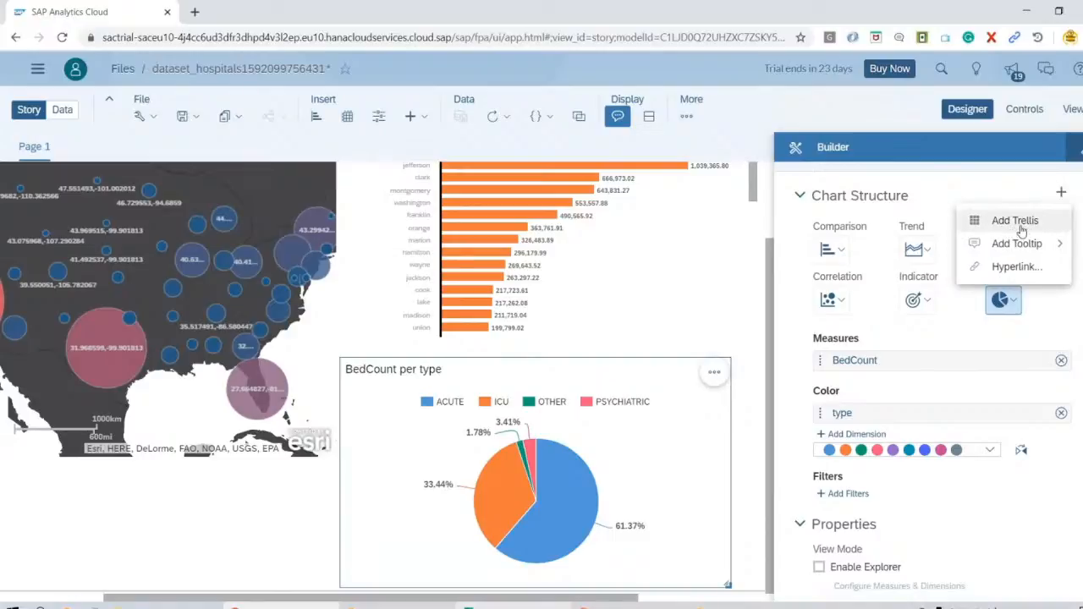
left_click(1016, 221)
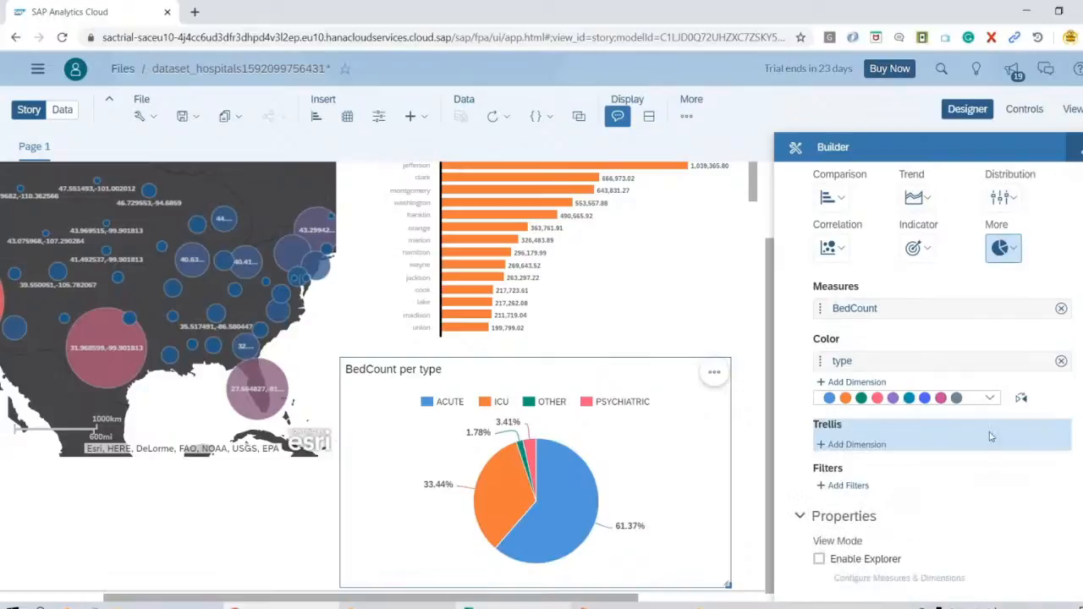
left_click(843, 448)
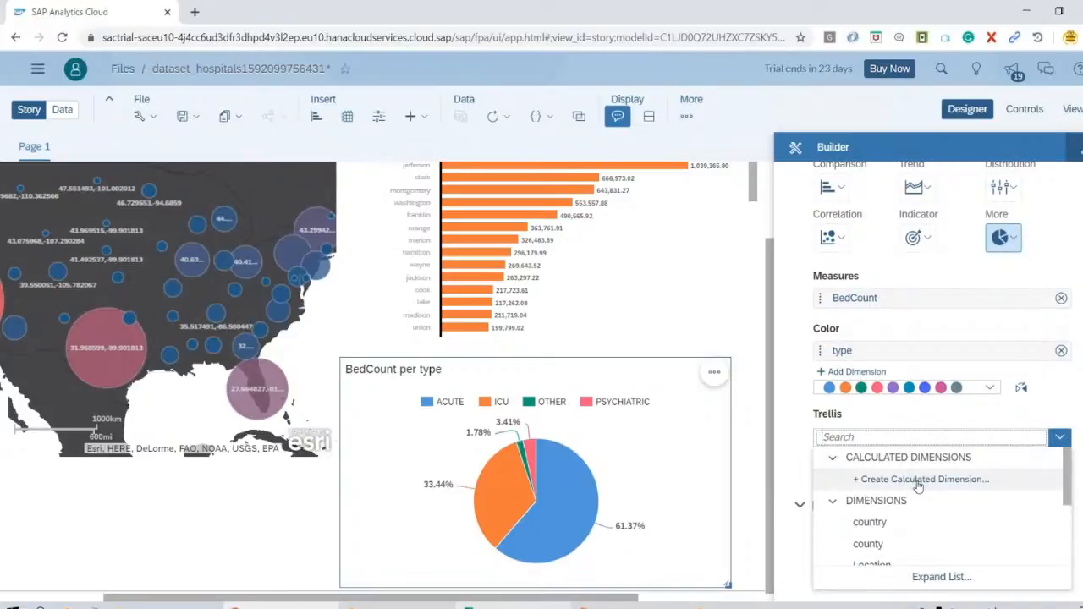
scroll(918, 488, "down", 5)
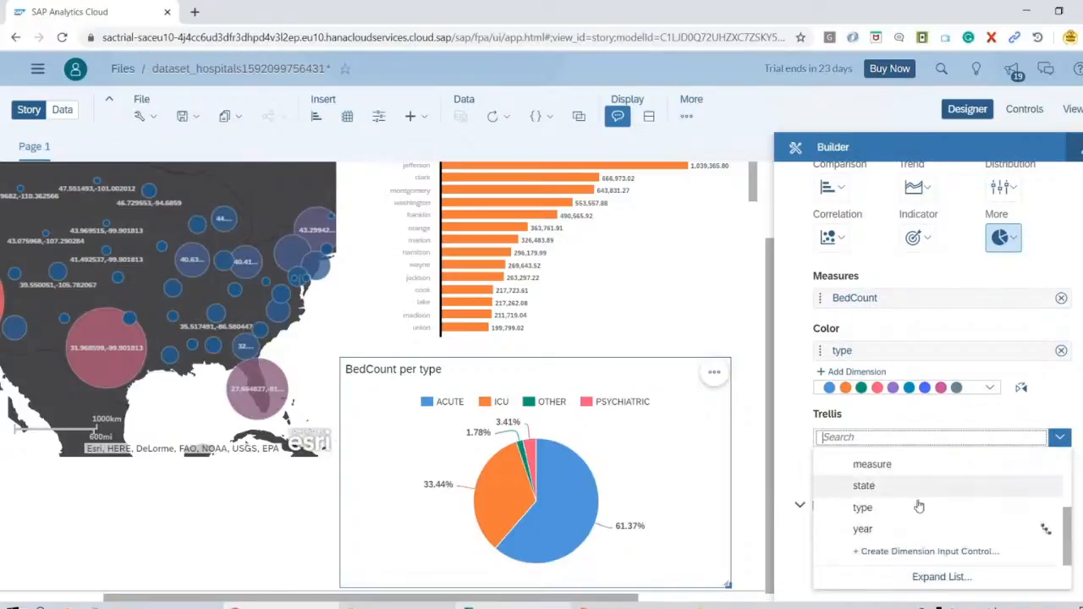
left_click(863, 530)
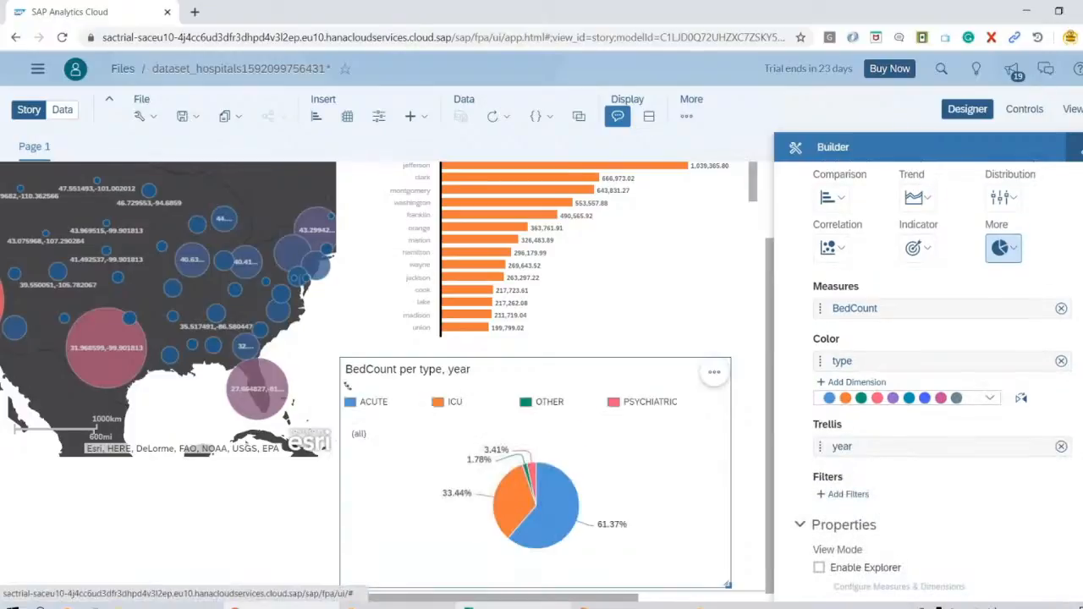
Set the pie chart's year hierarchy to Level 2 and look through the pies for the individual years
left_click(348, 387)
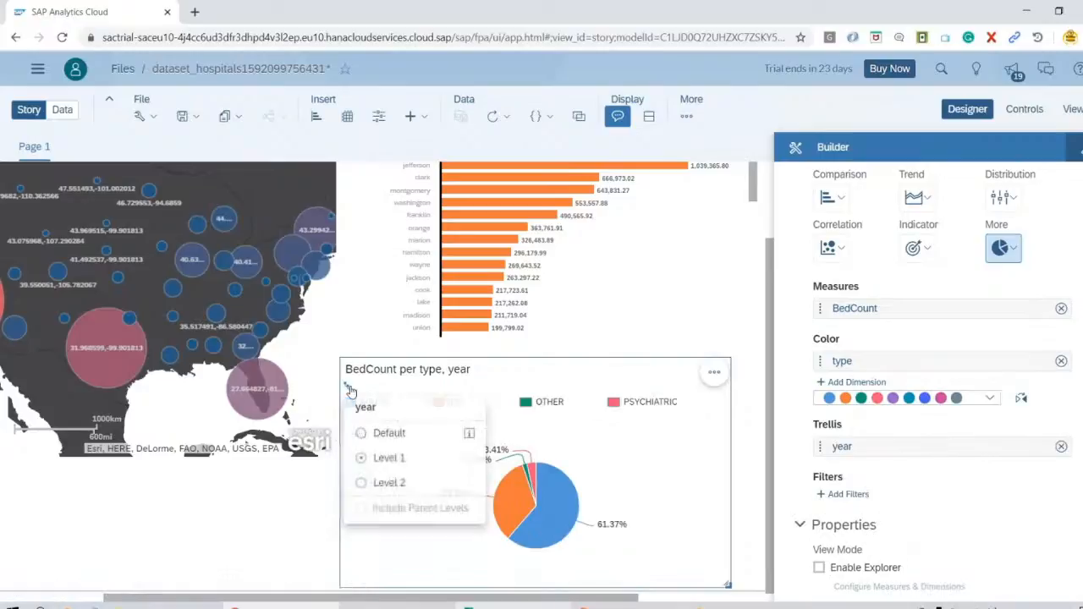
left_click(362, 484)
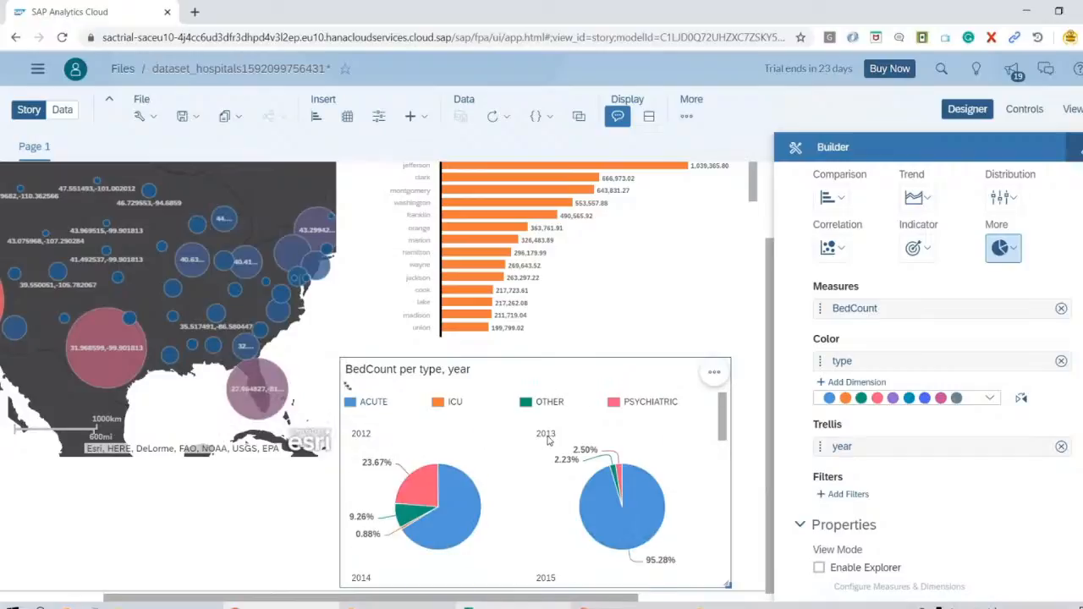
scroll(547, 442, "down", 3)
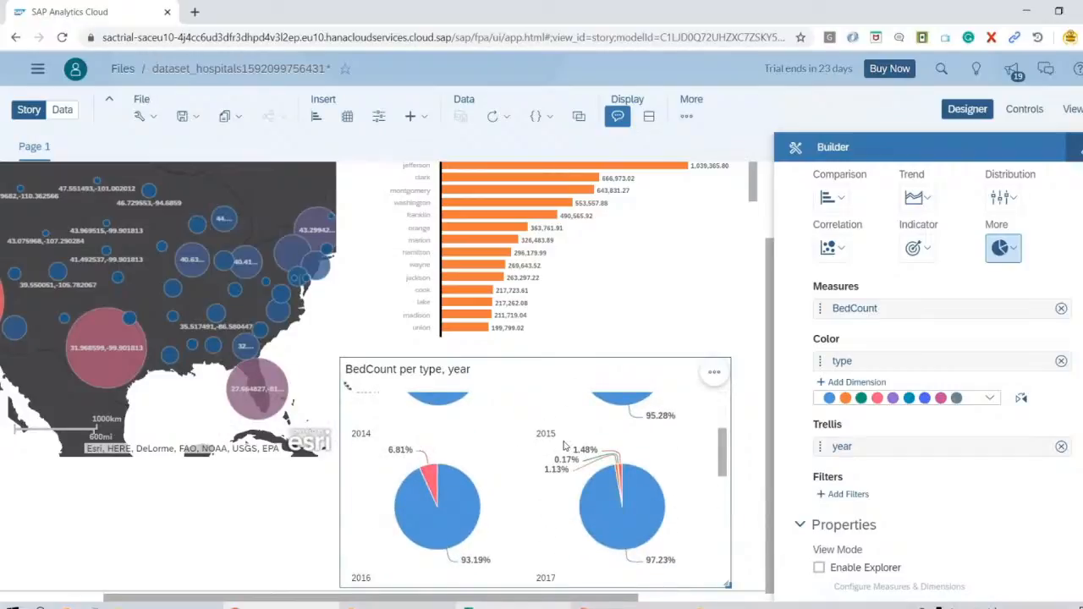
scroll(564, 446, "down", 3)
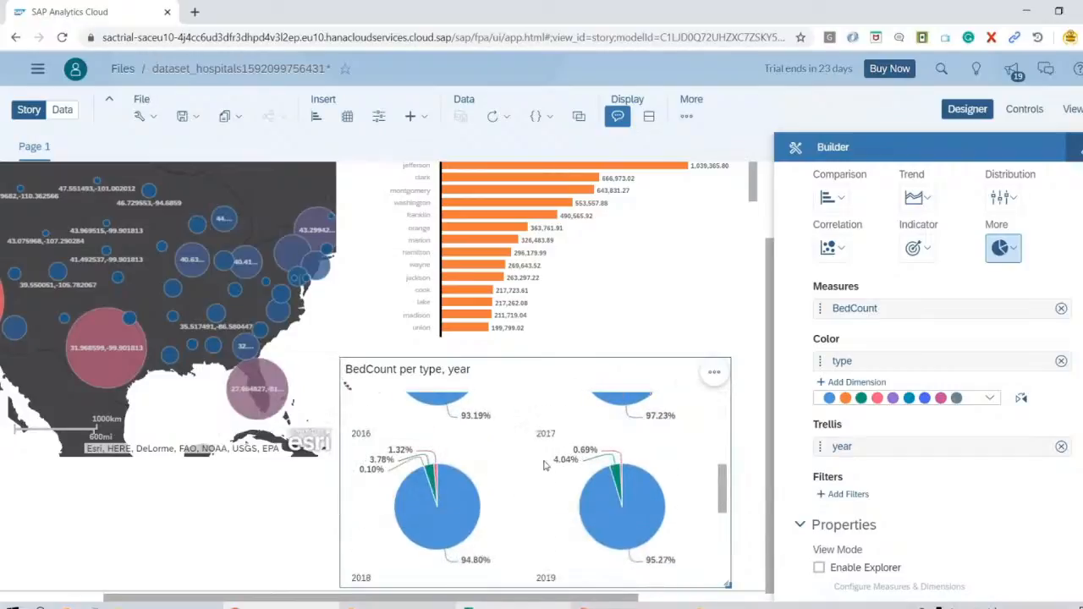
Compare the bed type shares in the yearly pies from 2012 to 2020, checking the ICU share for 2019 and 2020
scroll(549, 457, "down", 3)
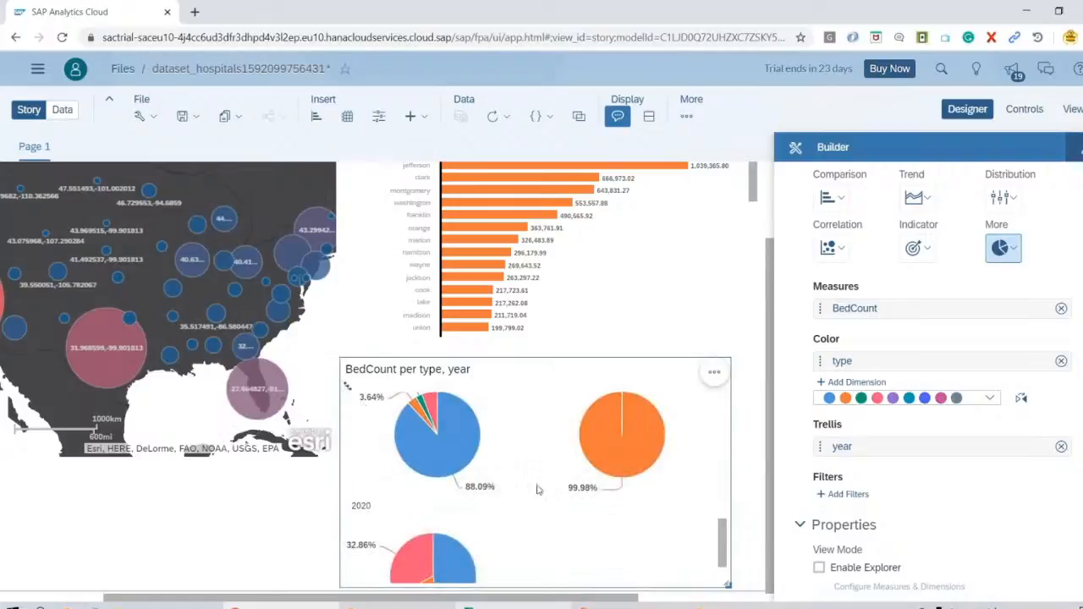
scroll(514, 523, "down", 2)
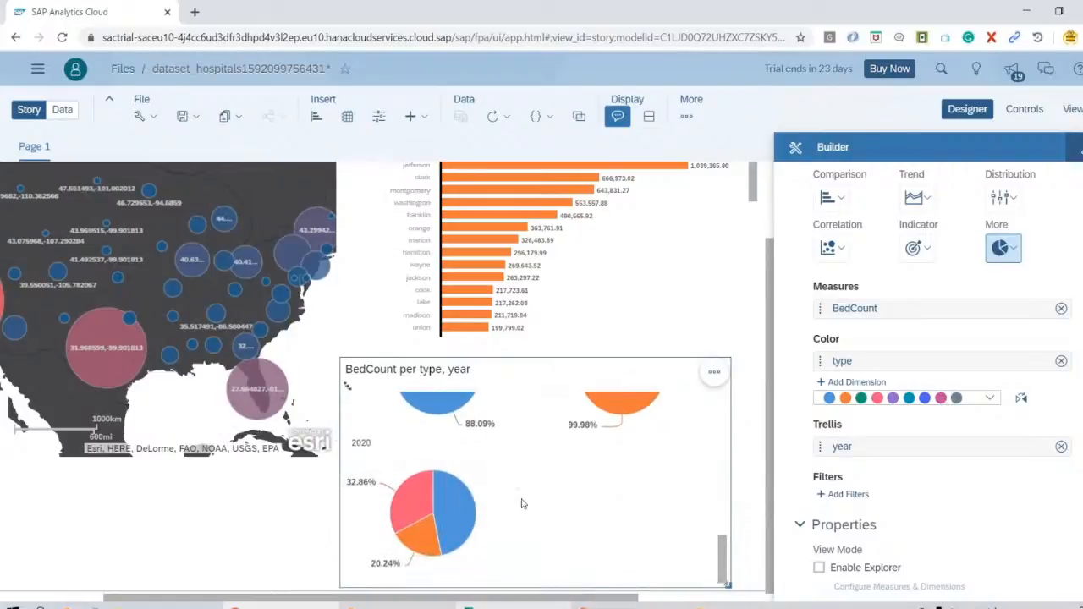
scroll(509, 532, "up", 3)
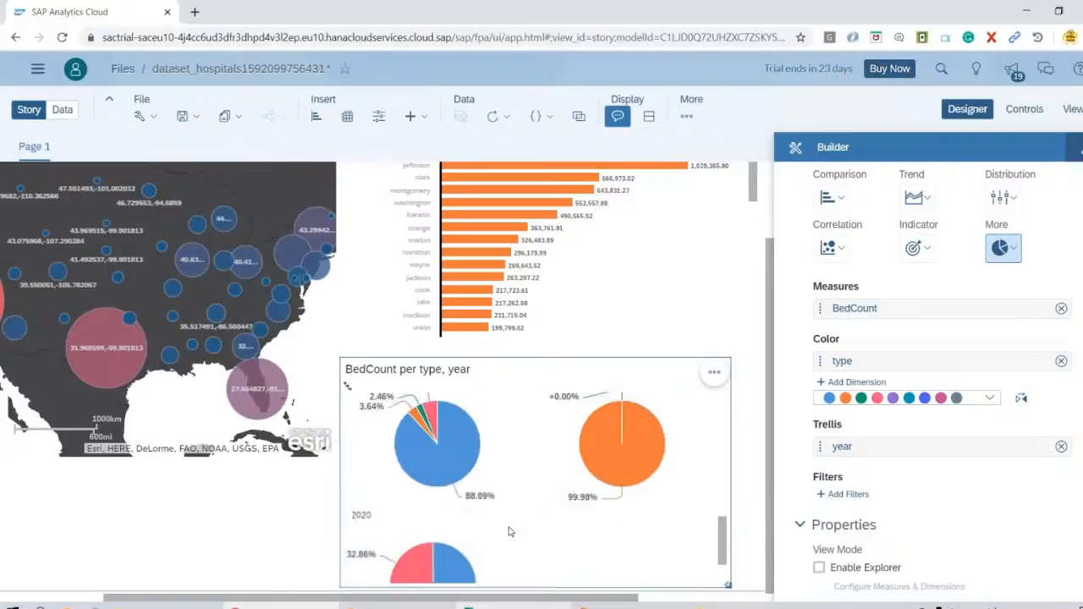
scroll(511, 532, "down", 3)
scroll(510, 531, "up", 5)
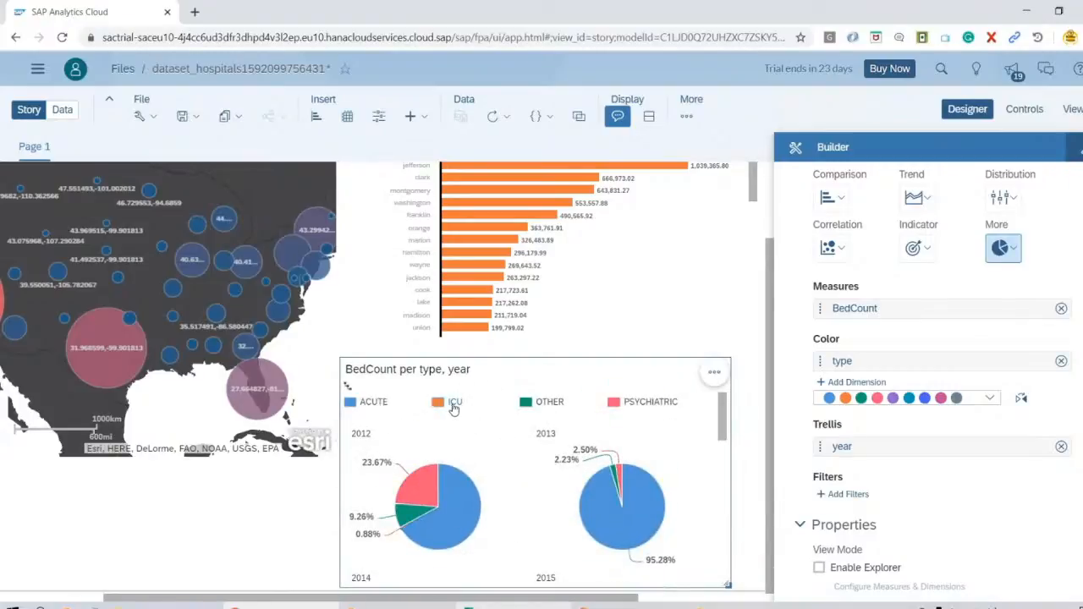
scroll(491, 432, "down", 4)
scroll(550, 470, "up", 1)
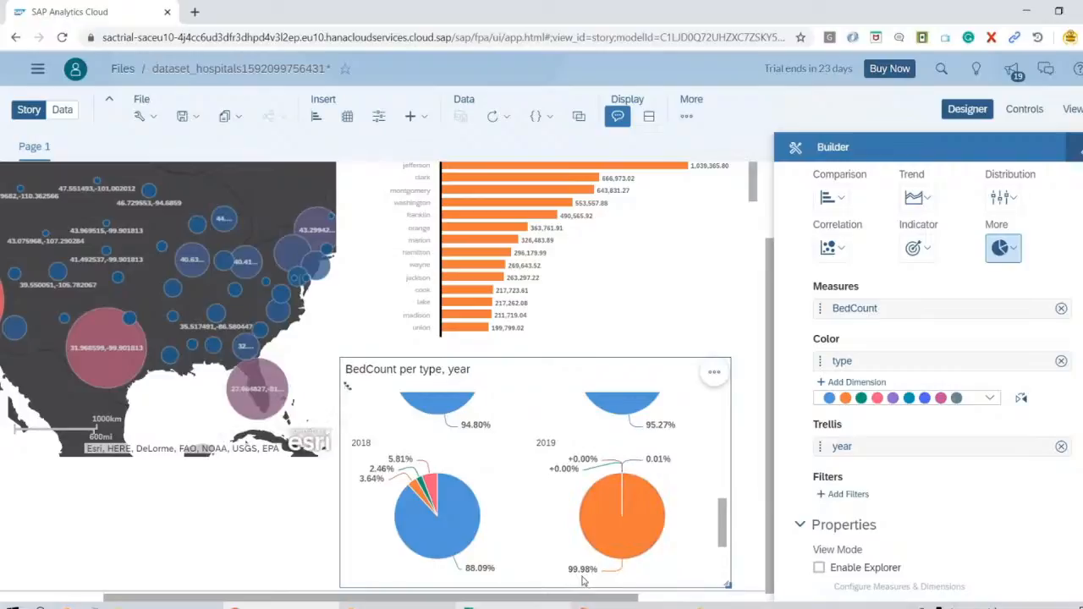
mouse_move(585, 578)
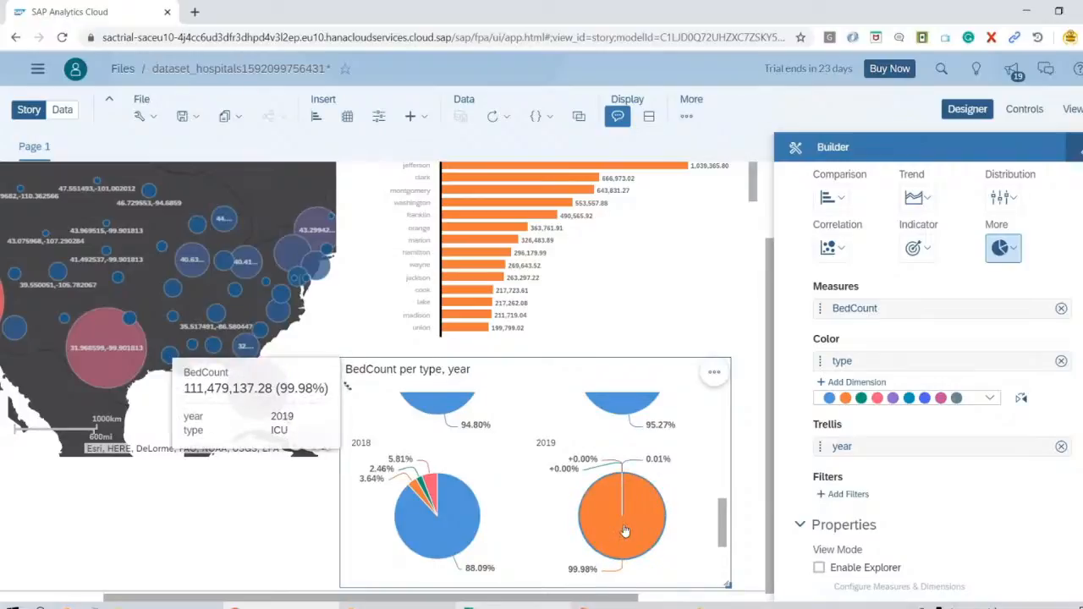
scroll(625, 531, "down", 5)
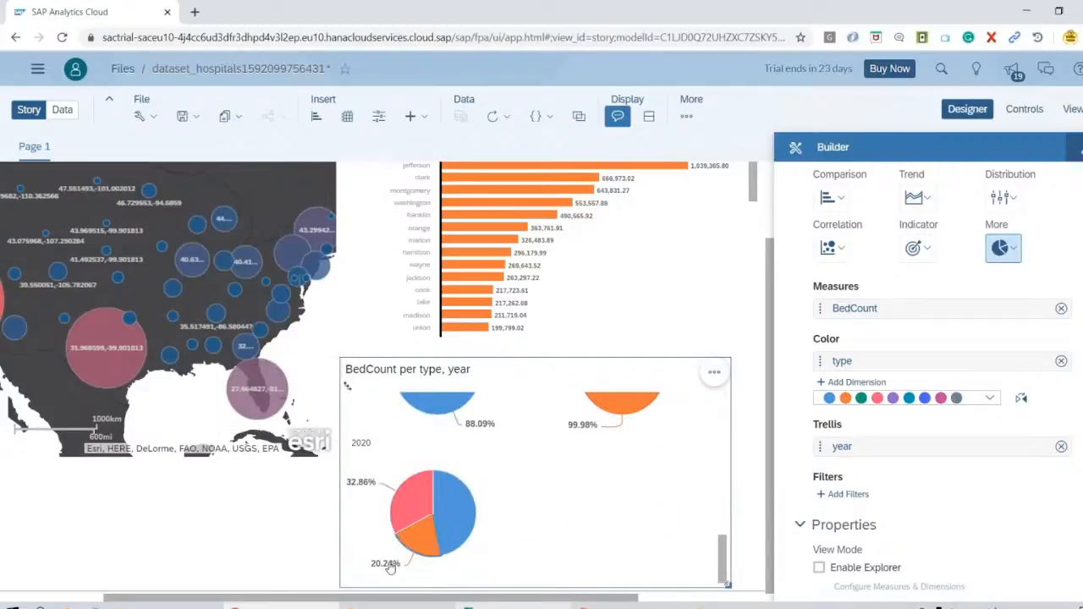
mouse_move(416, 554)
scroll(556, 508, "up", 3)
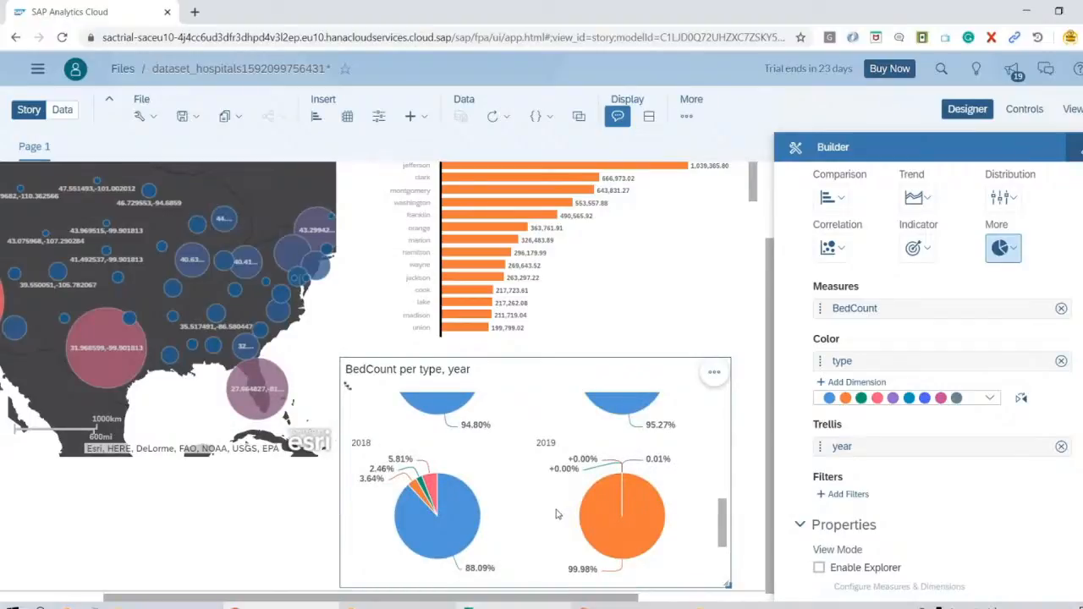
scroll(556, 513, "up", 8)
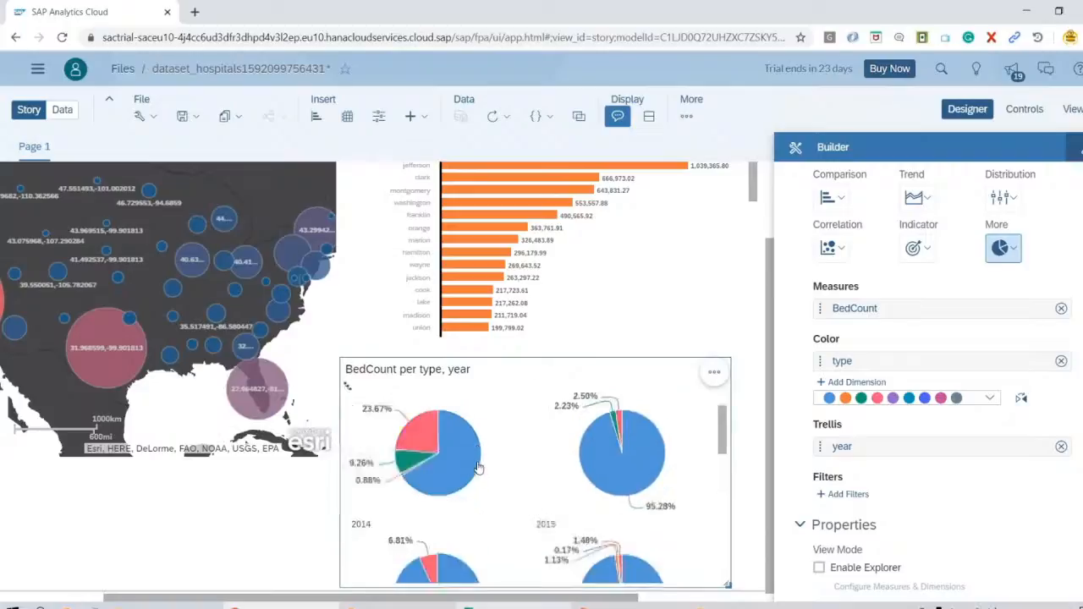
scroll(475, 448, "up", 3)
Try a year member filter for 2018, 2019 and 2020 on the pie chart, and remove it again
scroll(1047, 484, "down", 1)
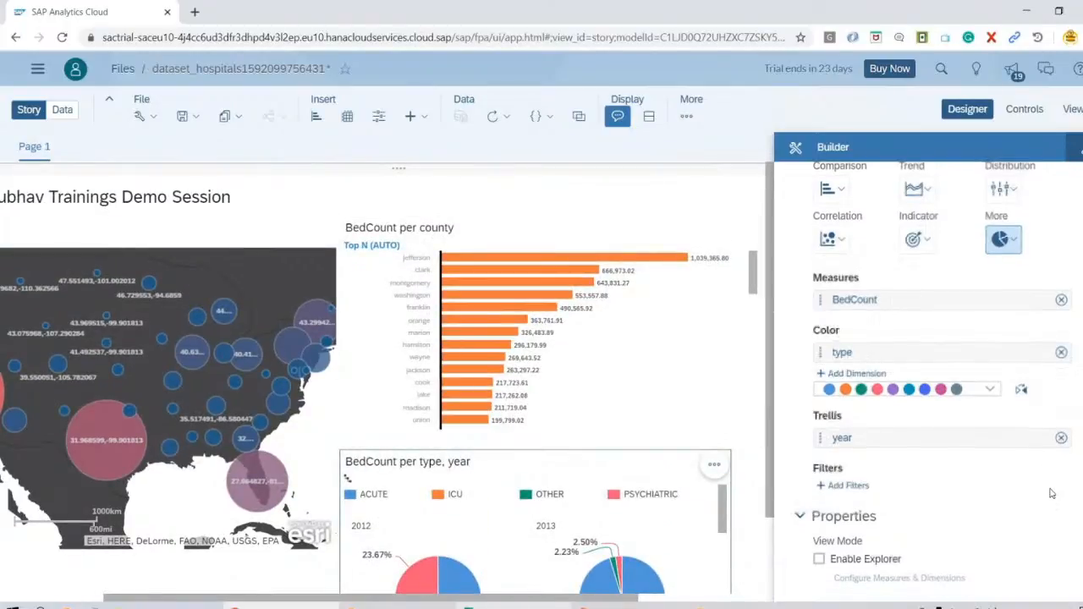
left_click(844, 489)
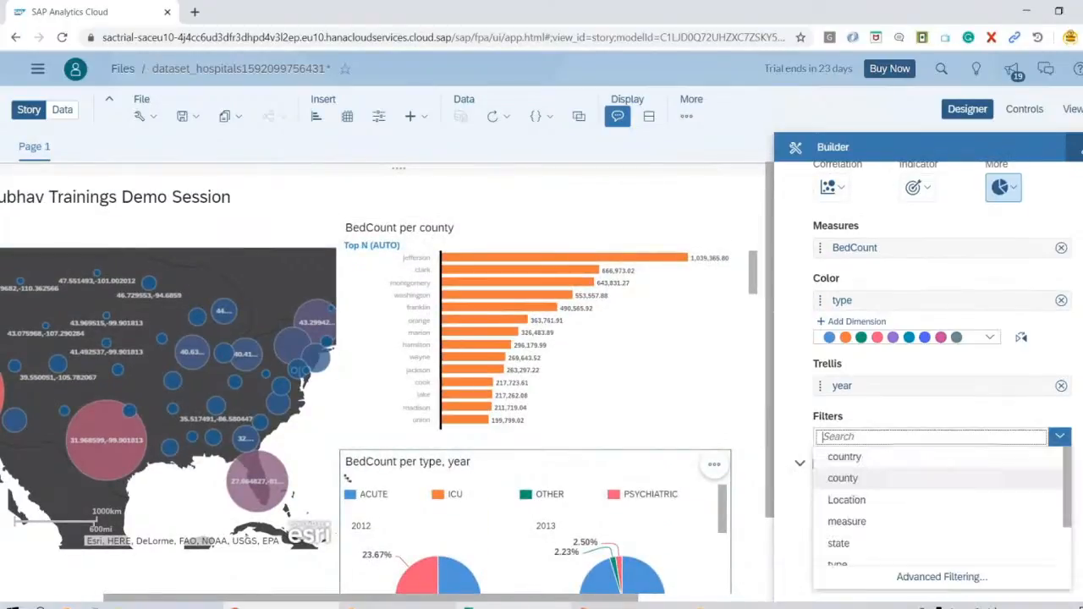
scroll(872, 524, "down", 2)
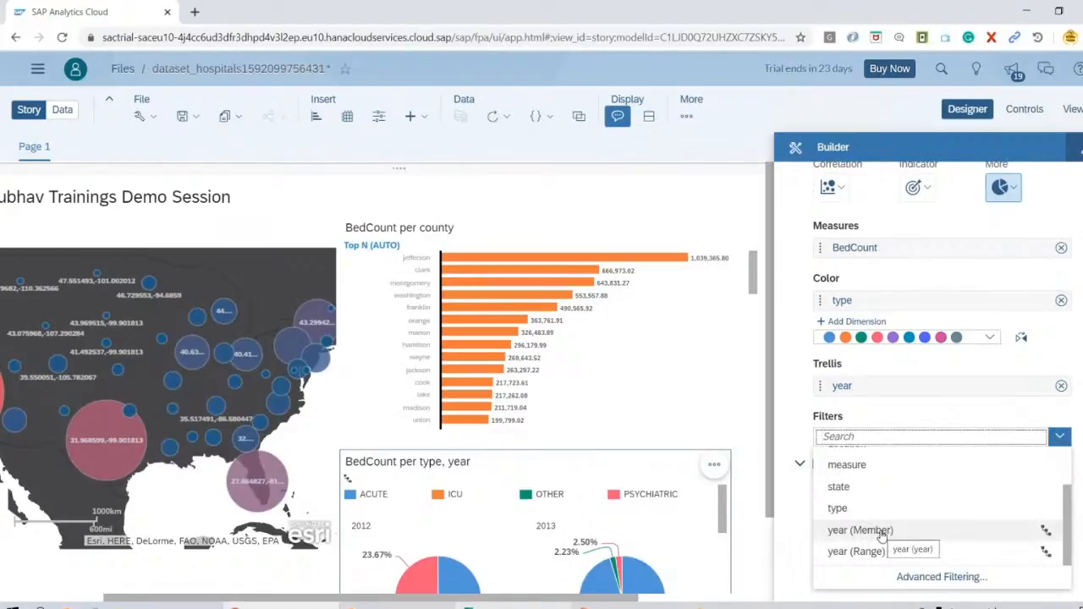
left_click(880, 532)
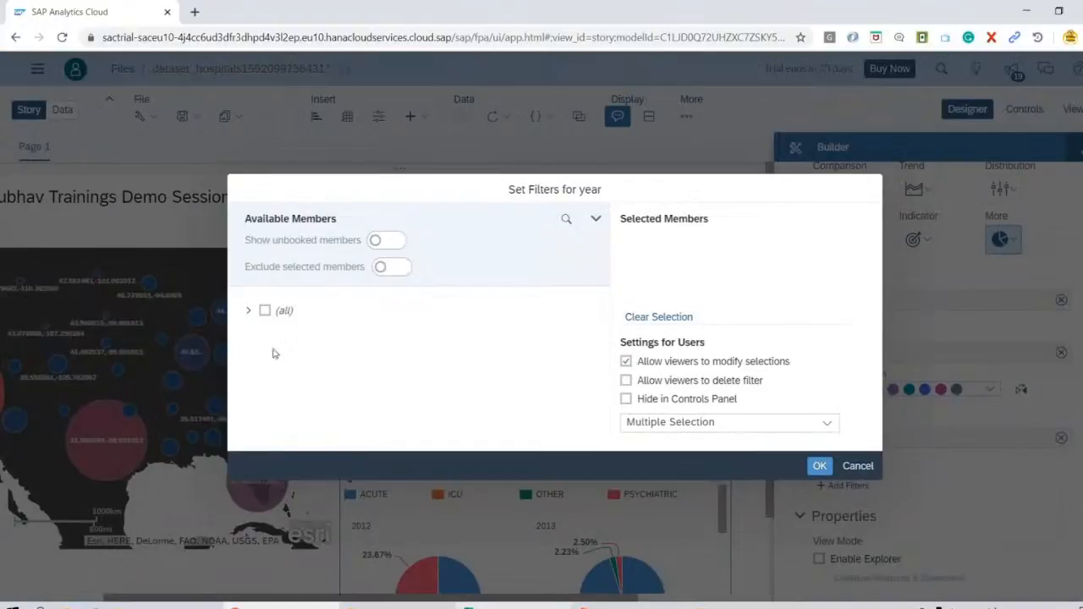
left_click(249, 311)
scroll(312, 387, "down", 2)
left_click(271, 377)
left_click(272, 402)
left_click(273, 427)
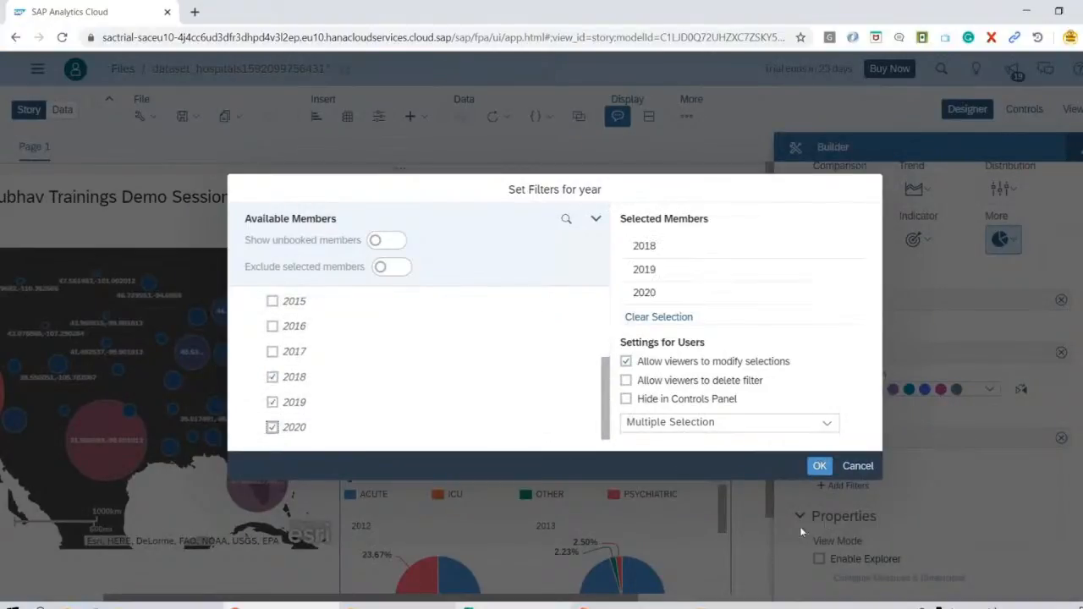
left_click(820, 467)
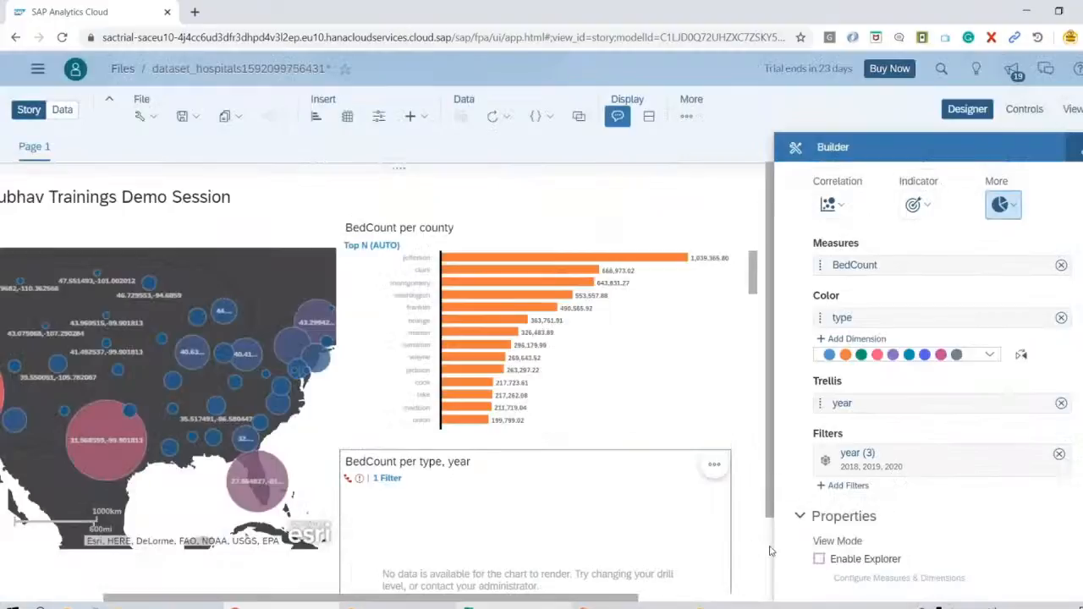
left_click(1059, 455)
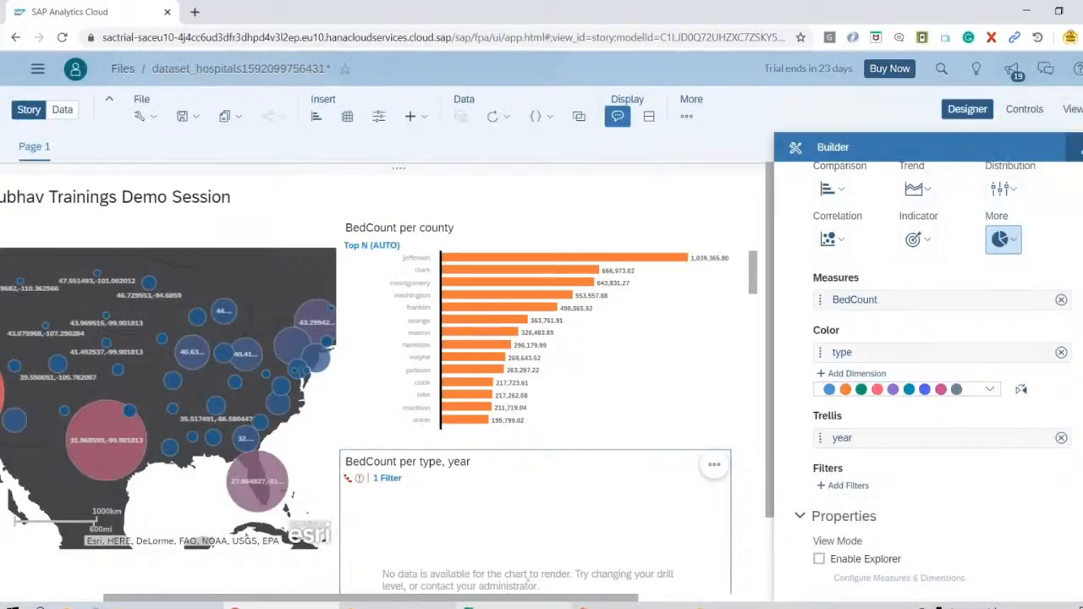
Filter the pie chart with a dynamic year range at Year granularity that looks back 2 years from the current period
left_click(842, 488)
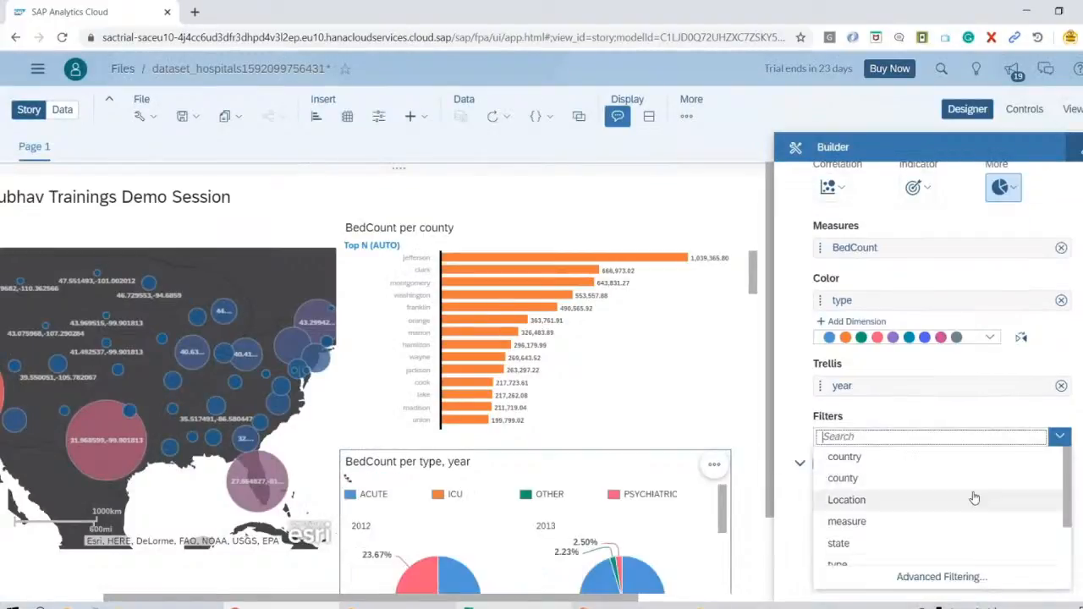
scroll(870, 546, "down", 2)
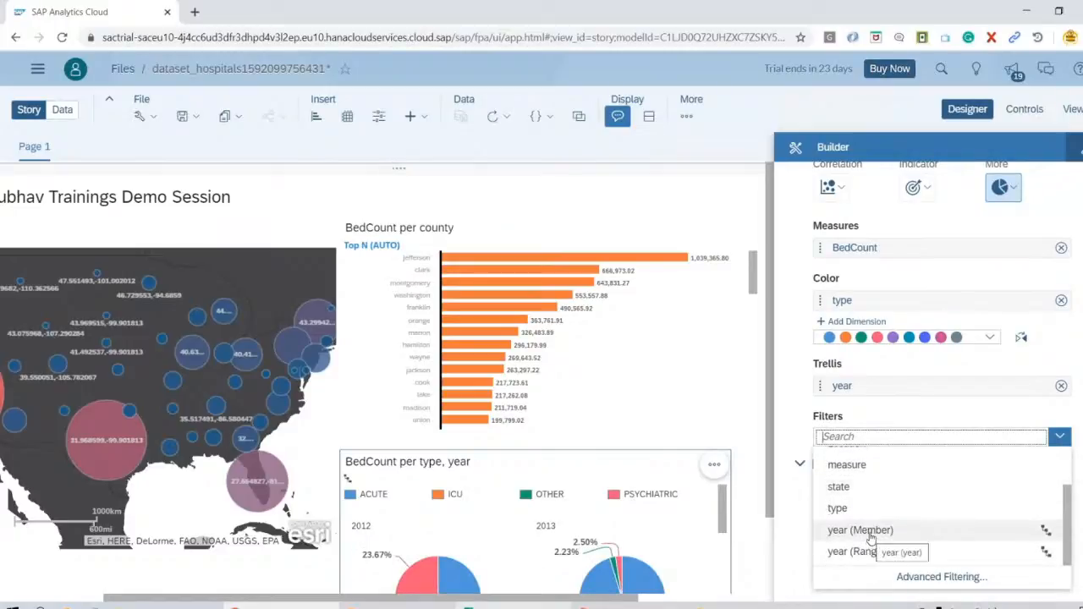
left_click(870, 551)
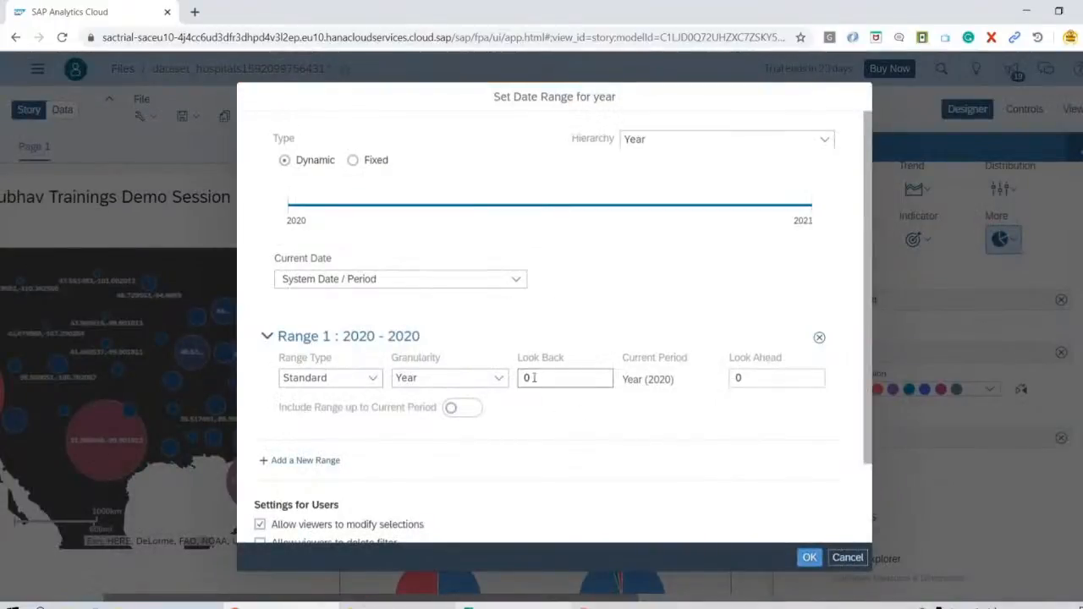
double_click(562, 380)
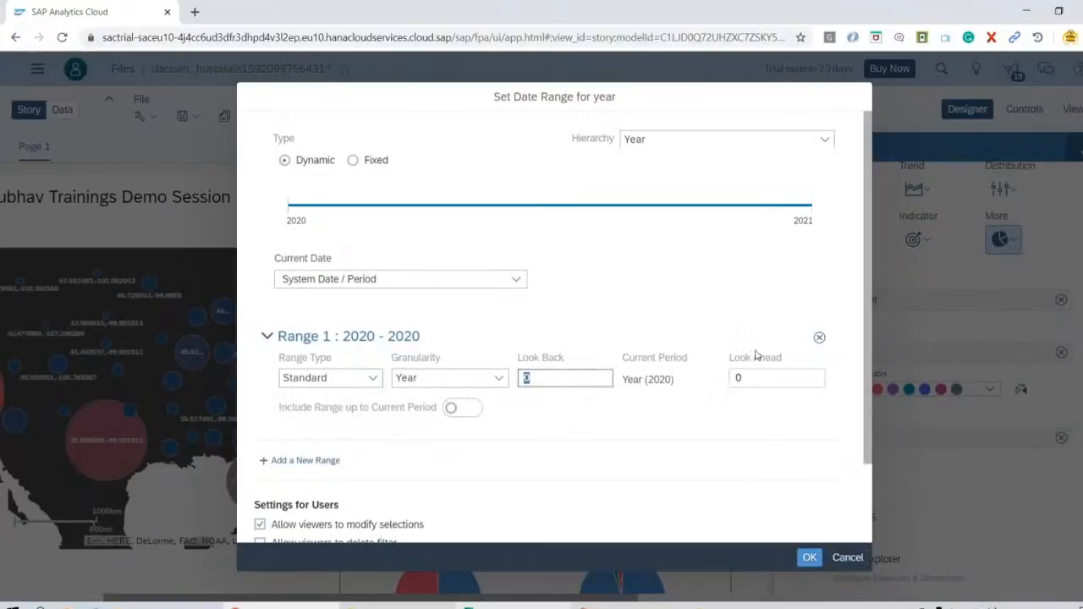
type("2")
left_click(809, 557)
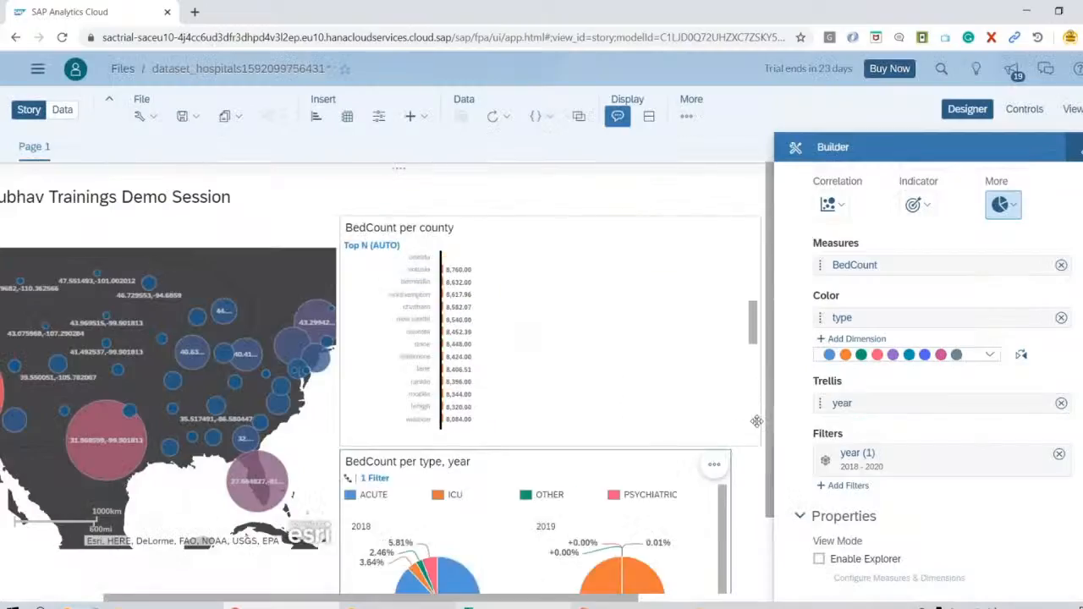
Widen the pie chart so its three yearly pies fit in one row, and widen the county bar chart above it
scroll(769, 460, "down", 1)
scroll(768, 460, "down", 2)
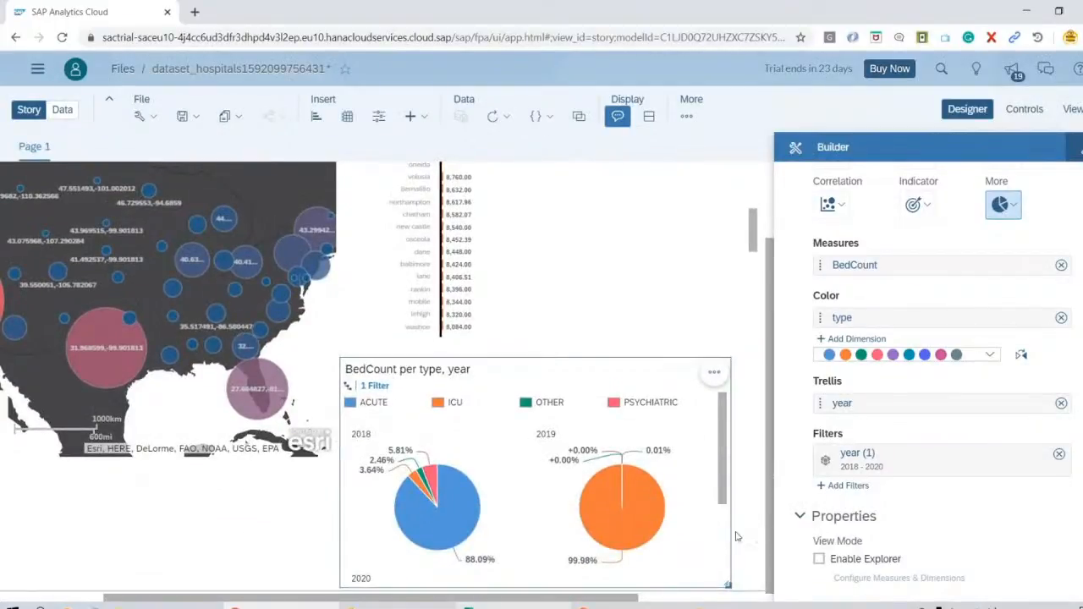
left_click_drag(726, 584, 805, 588)
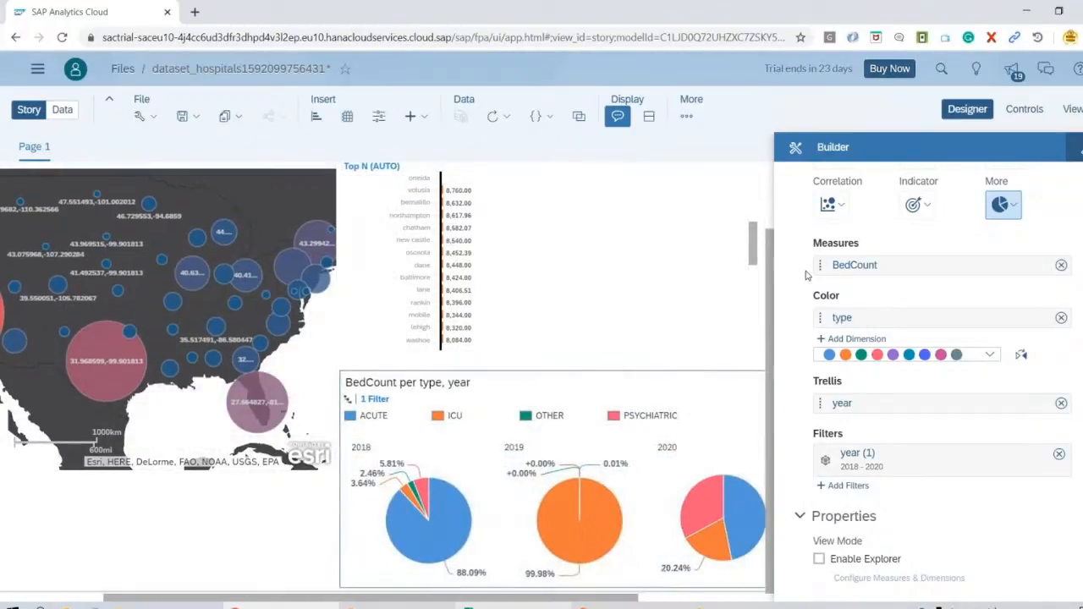
left_click(970, 111)
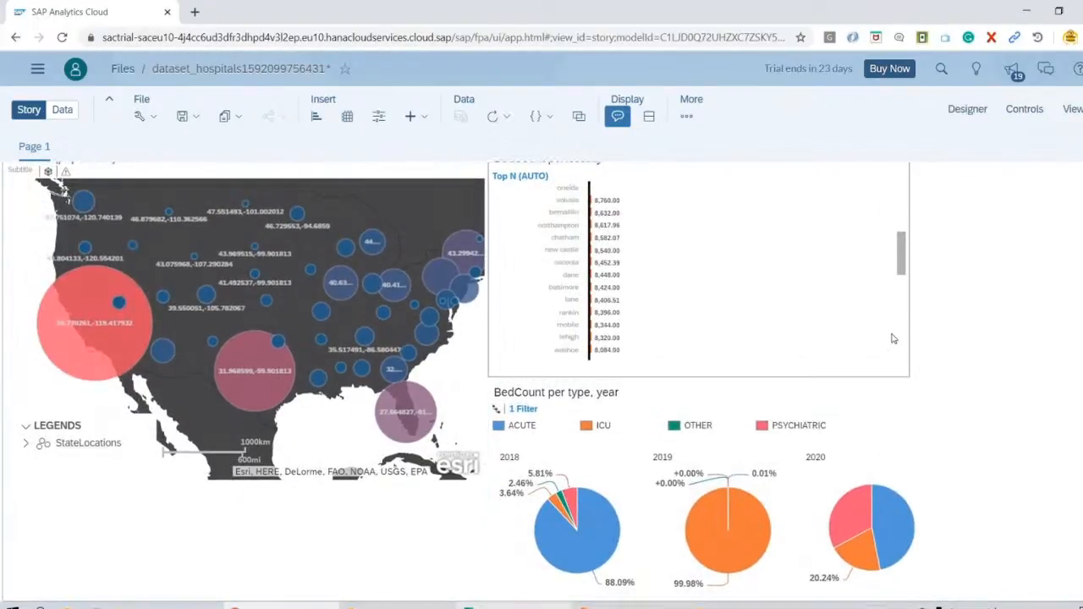
left_click_drag(908, 375, 975, 382)
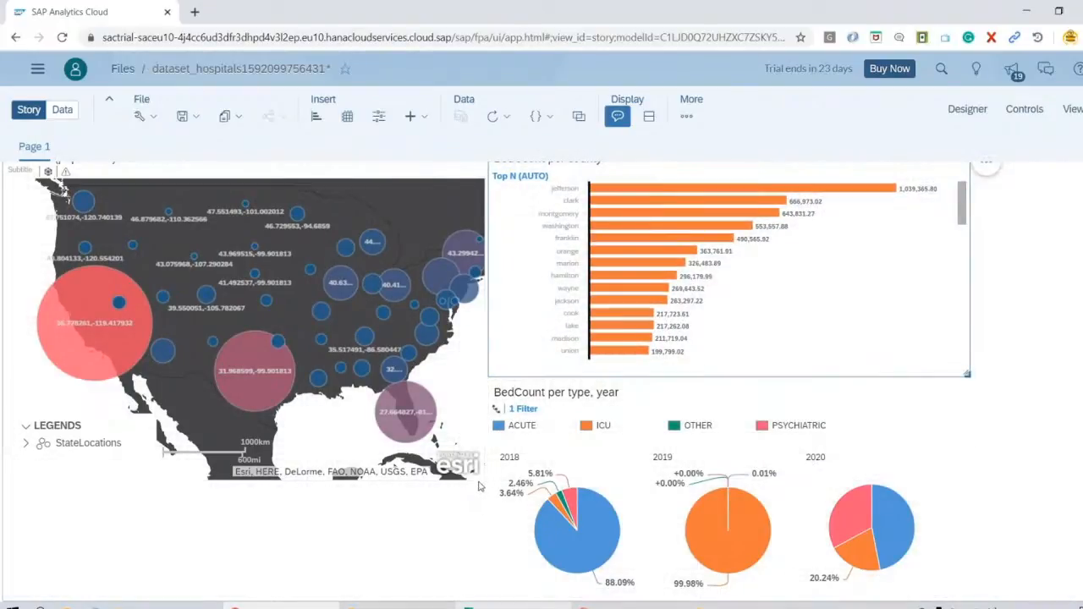
Extend the geo map downward to about the lower edge of the pie chart, and review the whole page layout
left_click(479, 481)
left_click_drag(482, 480, 479, 593)
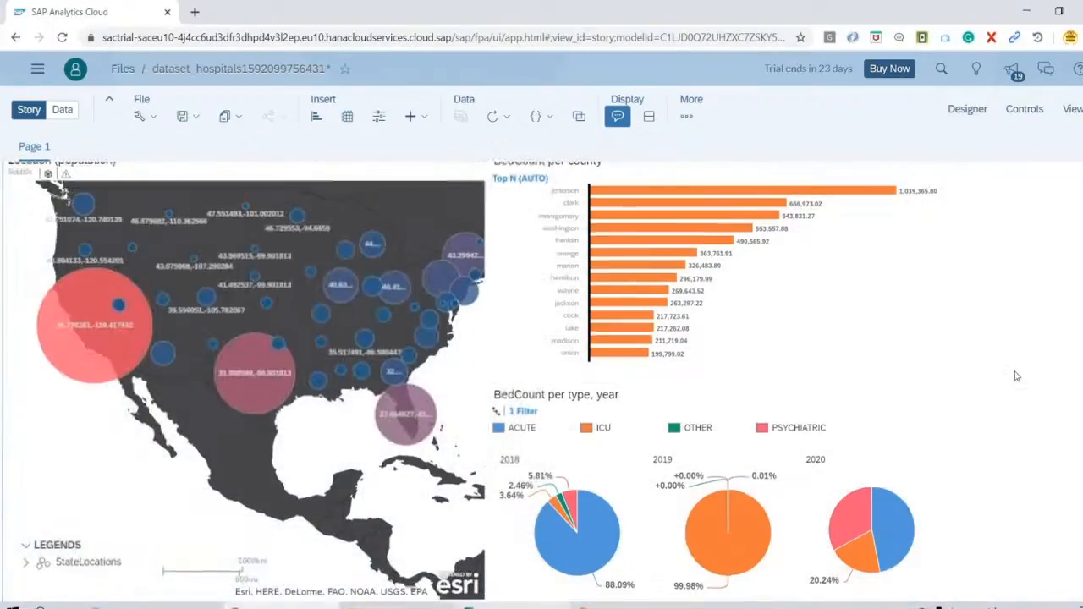
left_click(1018, 378)
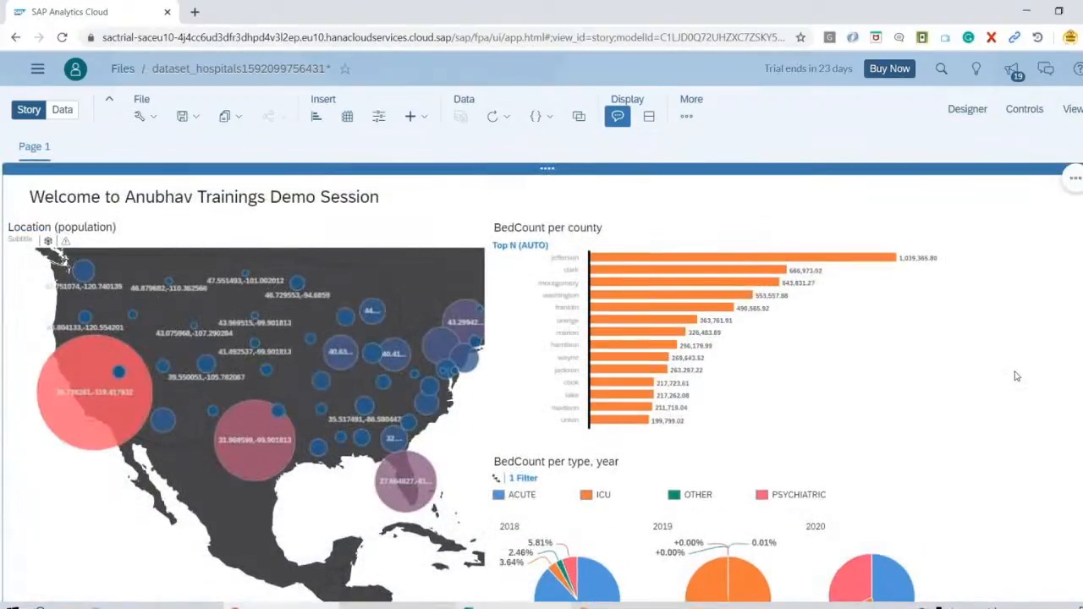
scroll(1017, 377, "down", 2)
scroll(1017, 377, "up", 2)
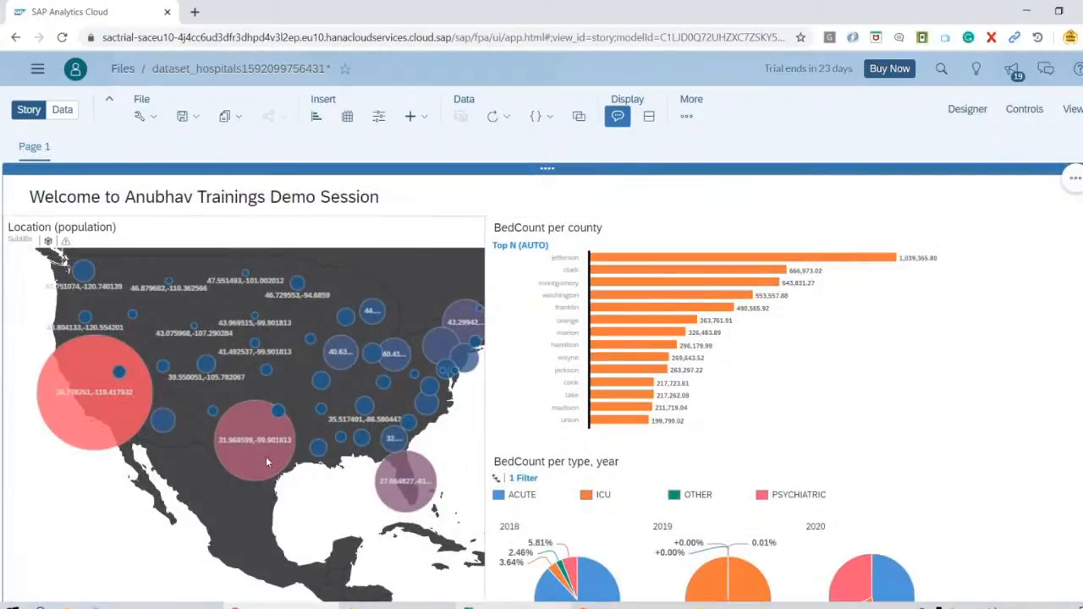
mouse_move(266, 459)
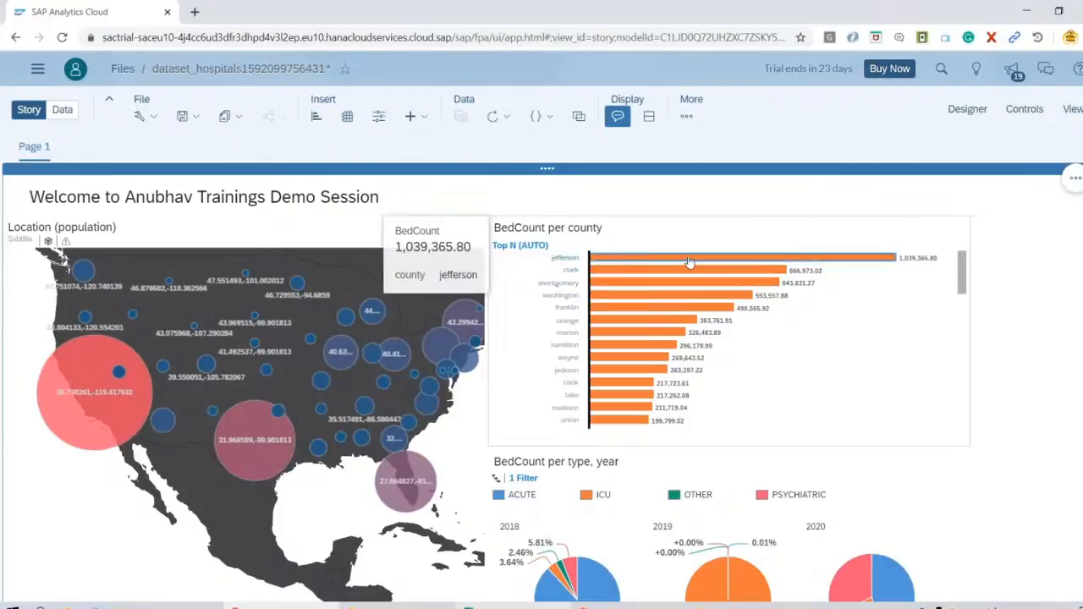
Look through the geo map's styling options, and try Avoid Data Label Overlap switched off before enabling it again
left_click(967, 109)
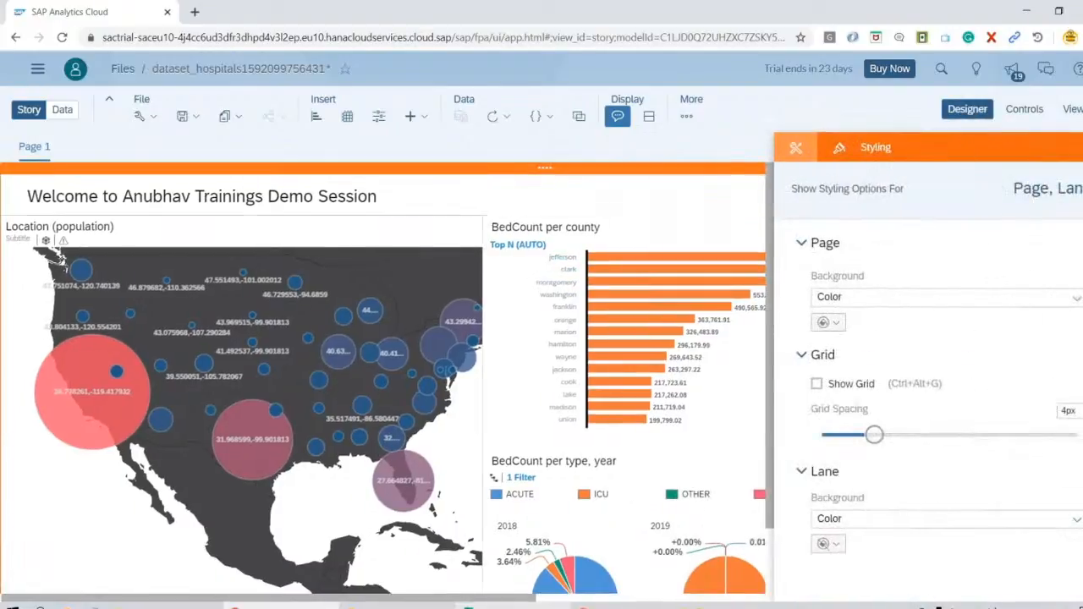
left_click(422, 222)
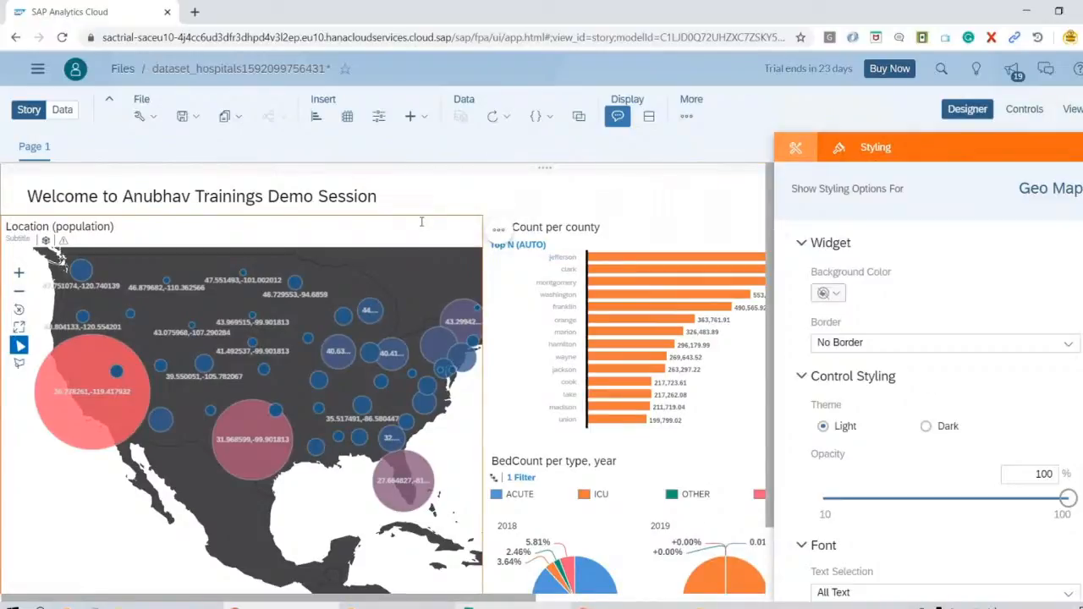
scroll(975, 420, "down", 3)
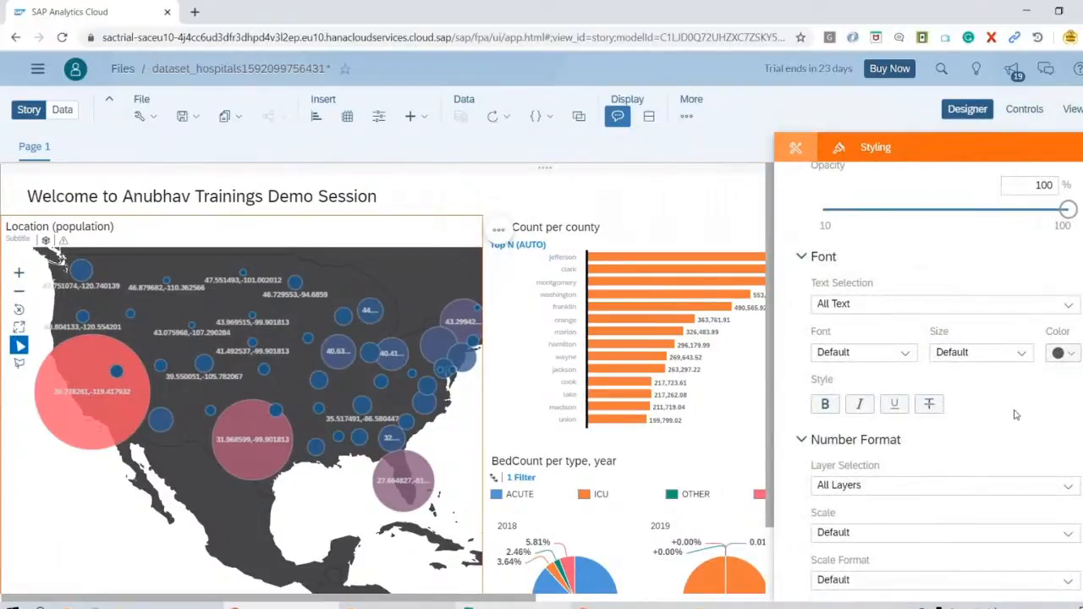
scroll(1029, 401, "down", 2)
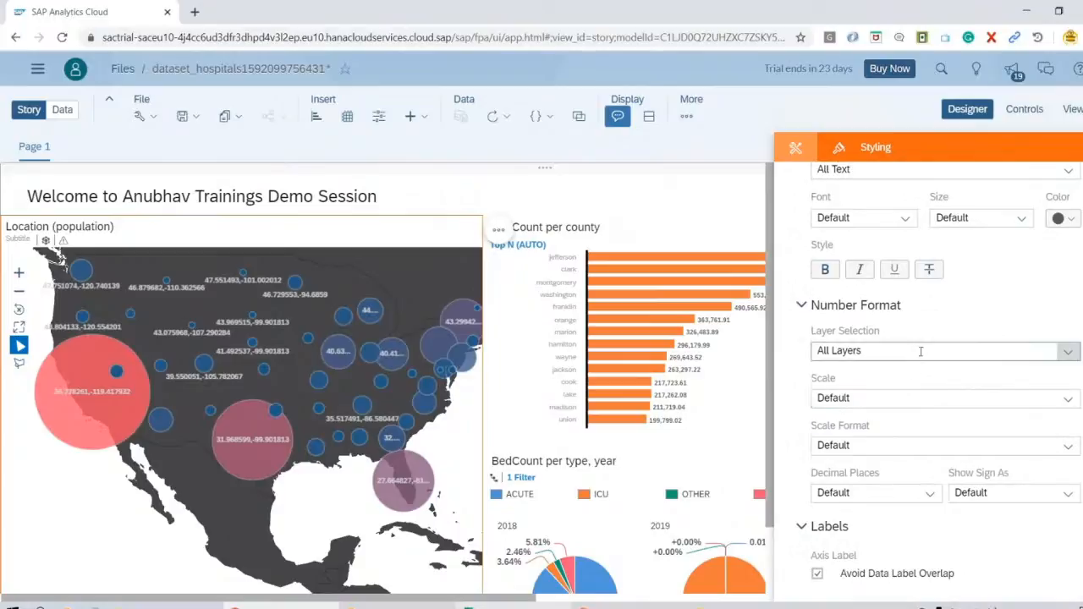
left_click(817, 575)
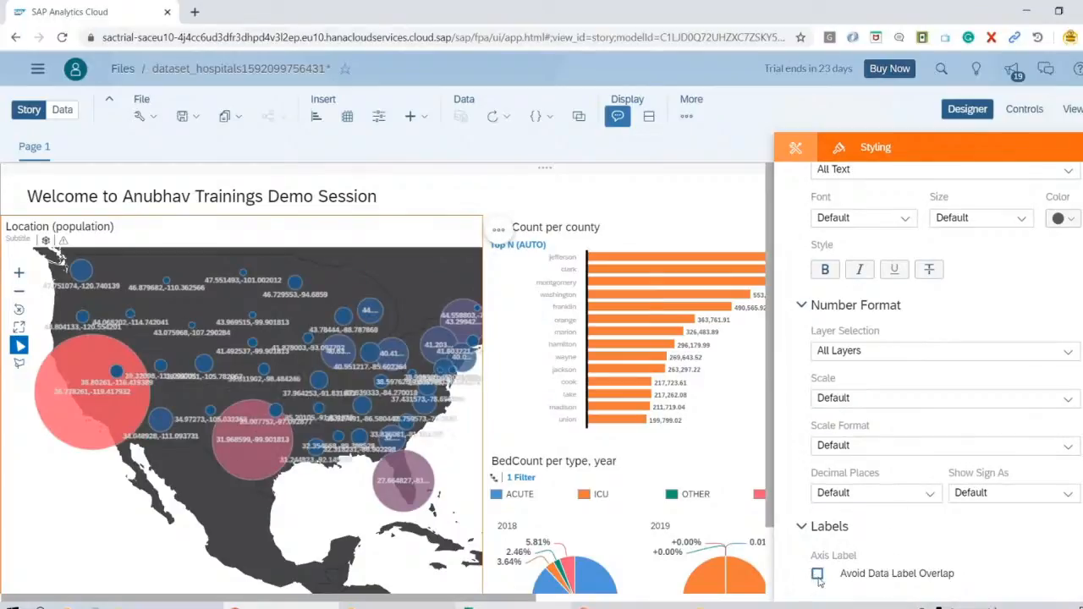
left_click(817, 576)
Examine the geo map's StateLocations layer settings, including its bubble color, bubble size and cluster properties
scroll(814, 183, "up", 1)
left_click(797, 150)
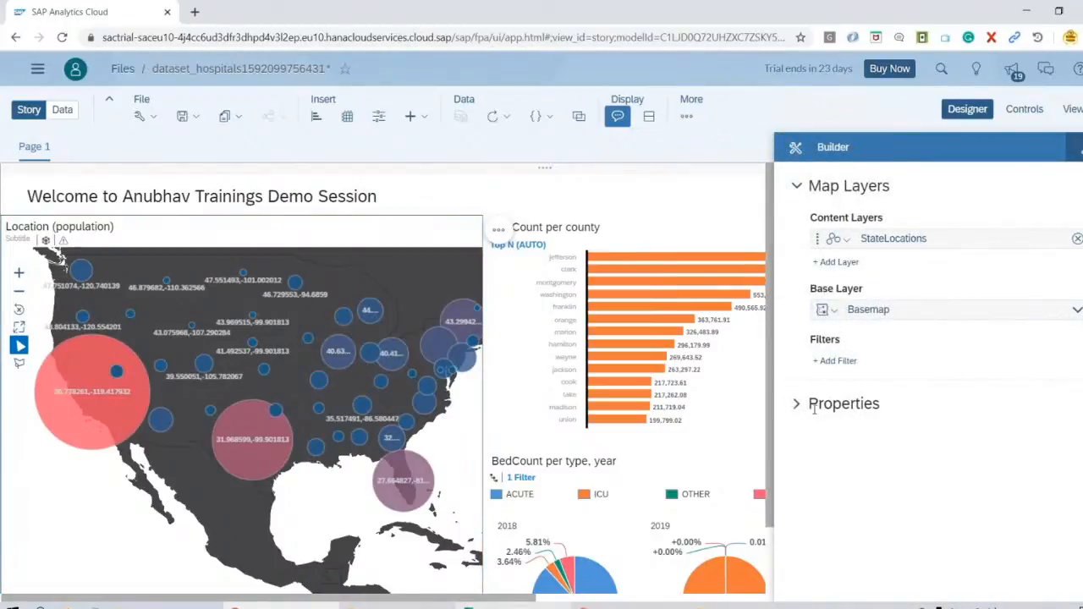
mouse_move(849, 244)
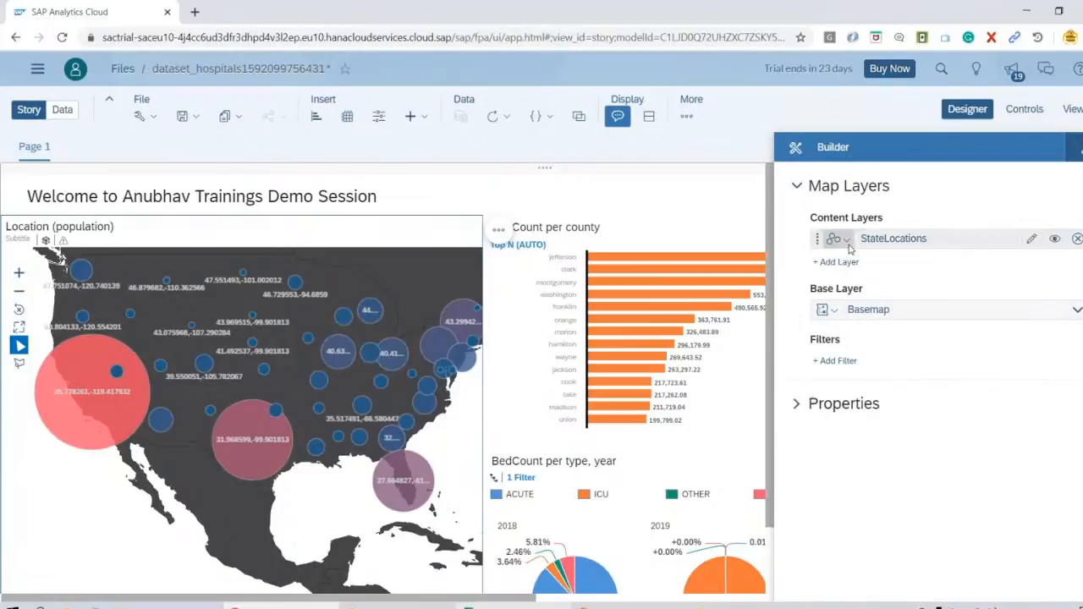
left_click(1030, 238)
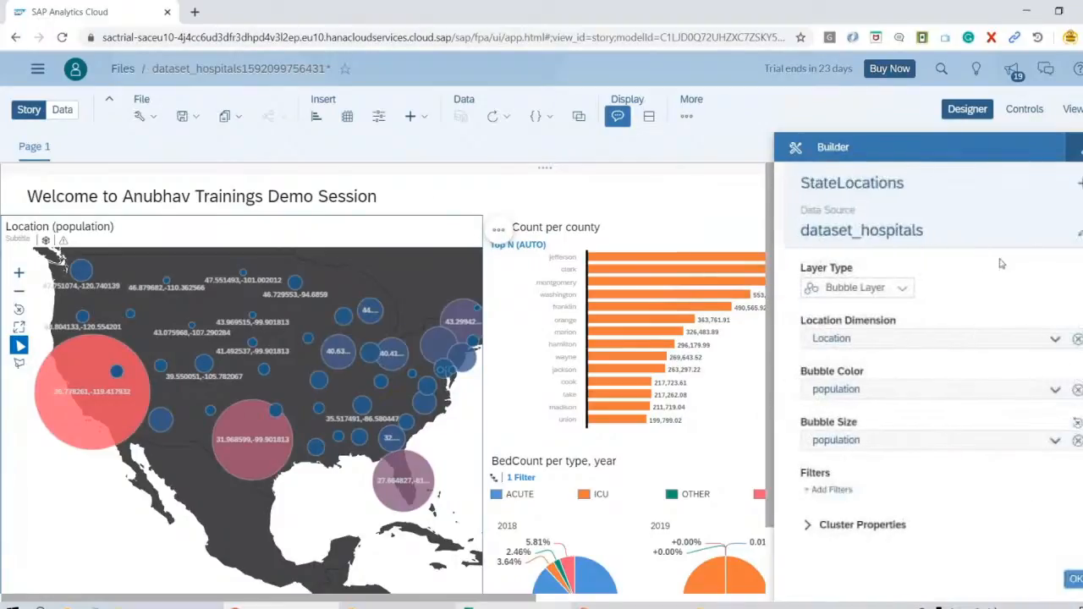
left_click(799, 526)
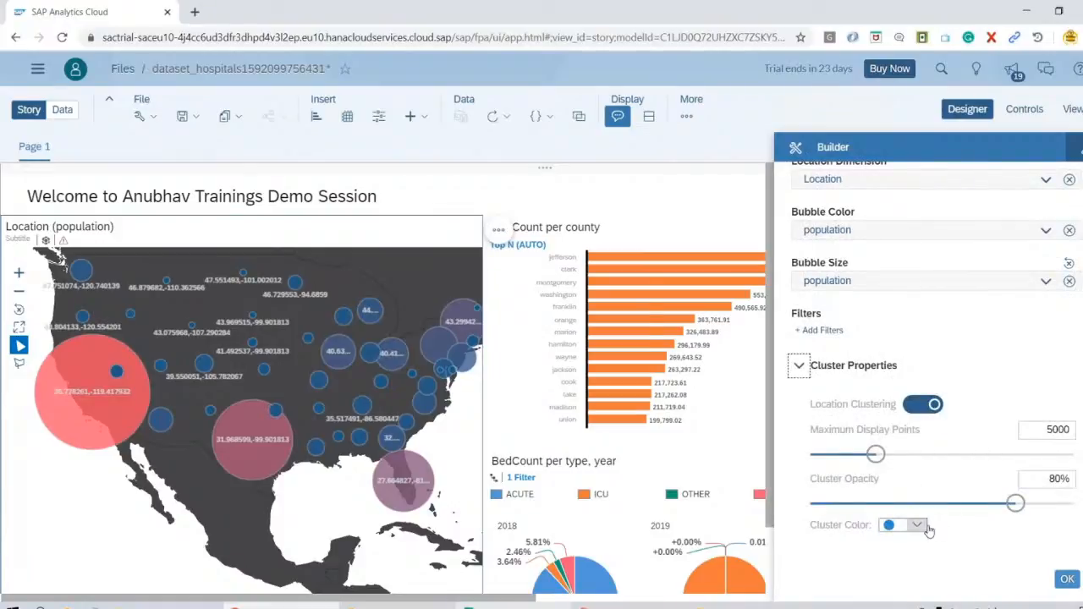
scroll(931, 440, "up", 2)
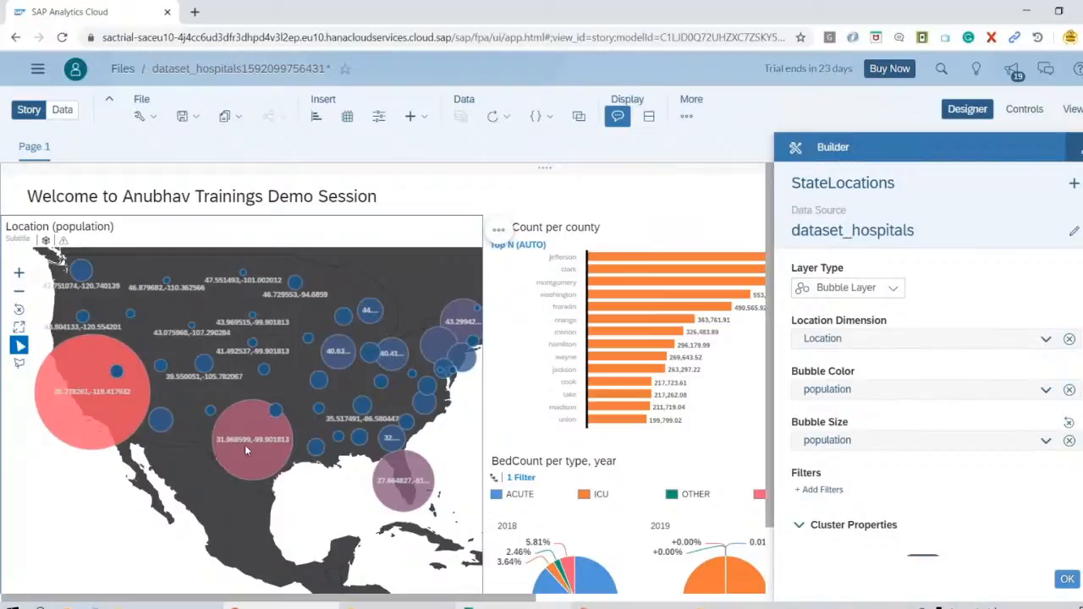
In the dataset, set the Location dimension's description column to state, and return to the story page
left_click(62, 110)
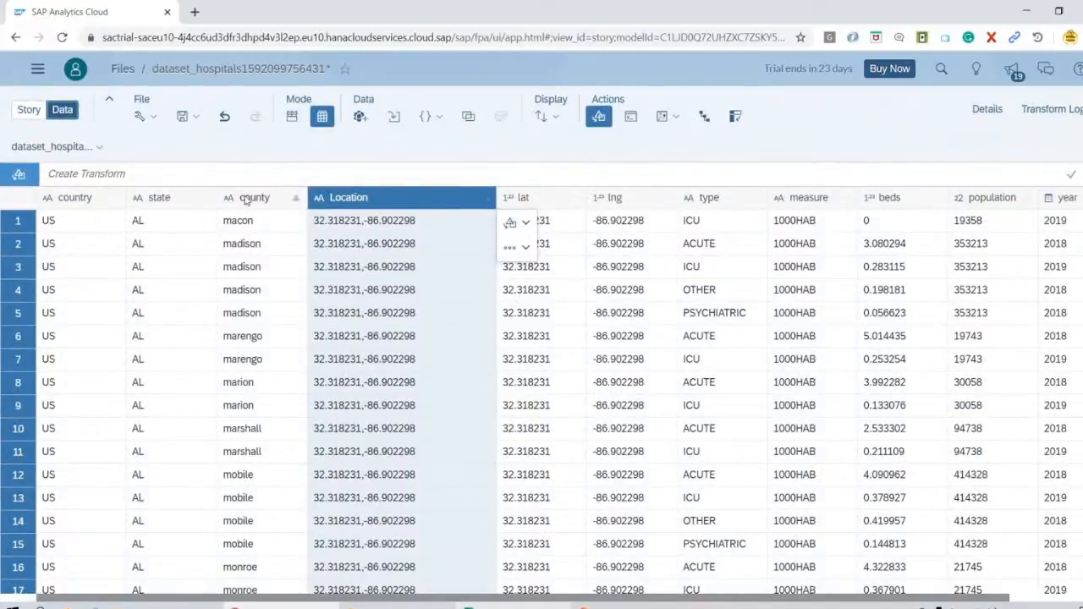
left_click(997, 111)
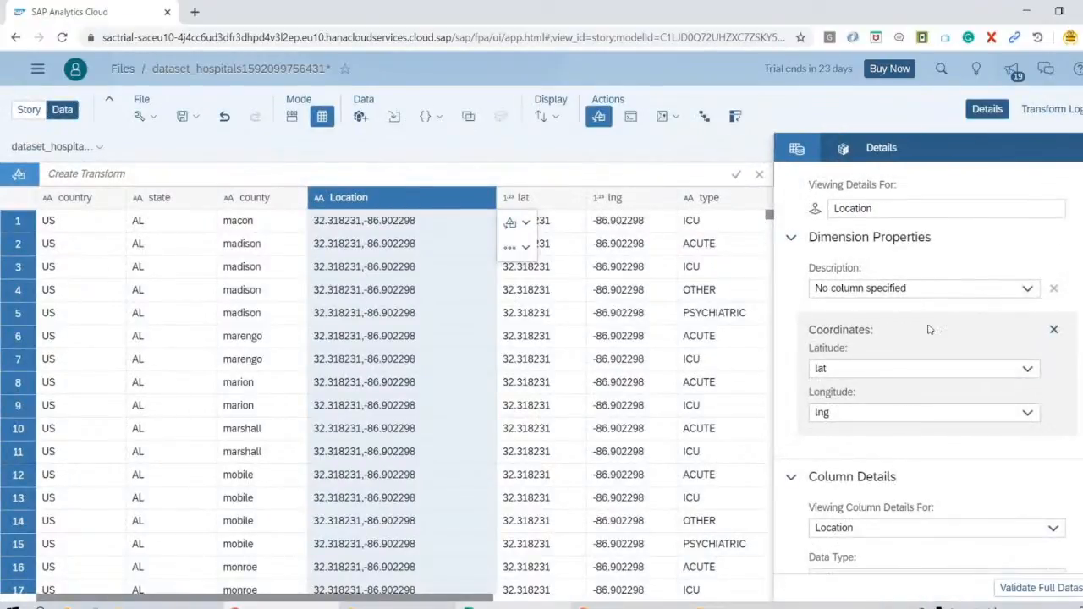
left_click_drag(812, 267, 1007, 292)
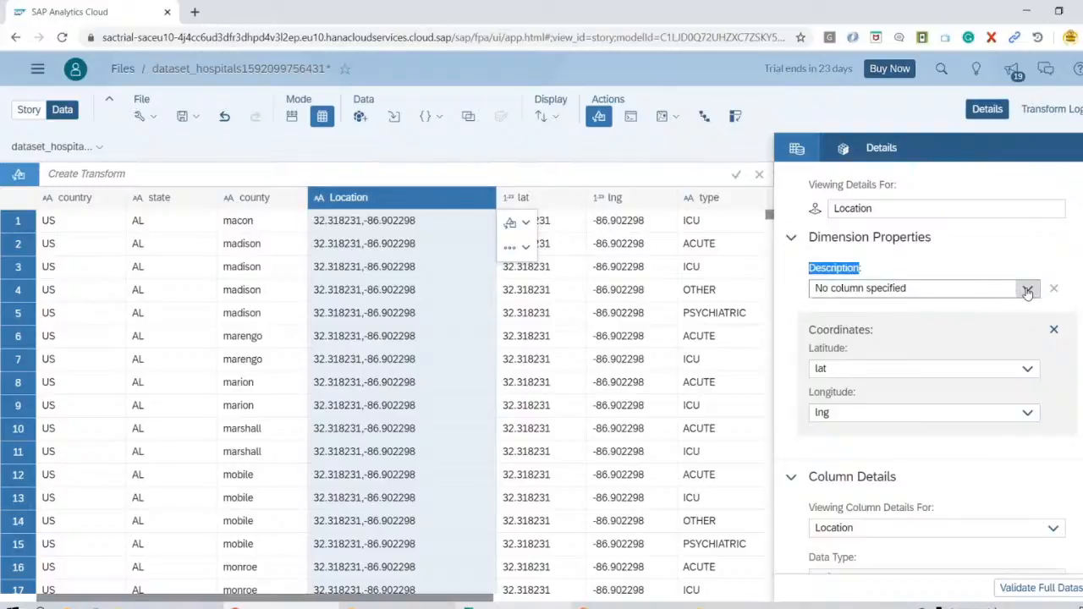
left_click(1027, 291)
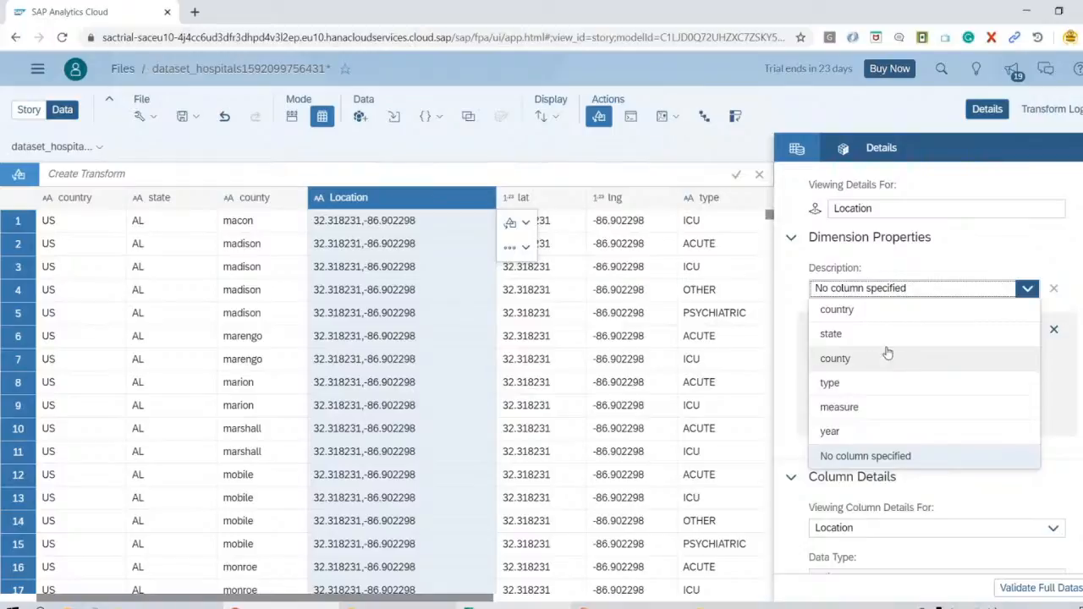
left_click(855, 337)
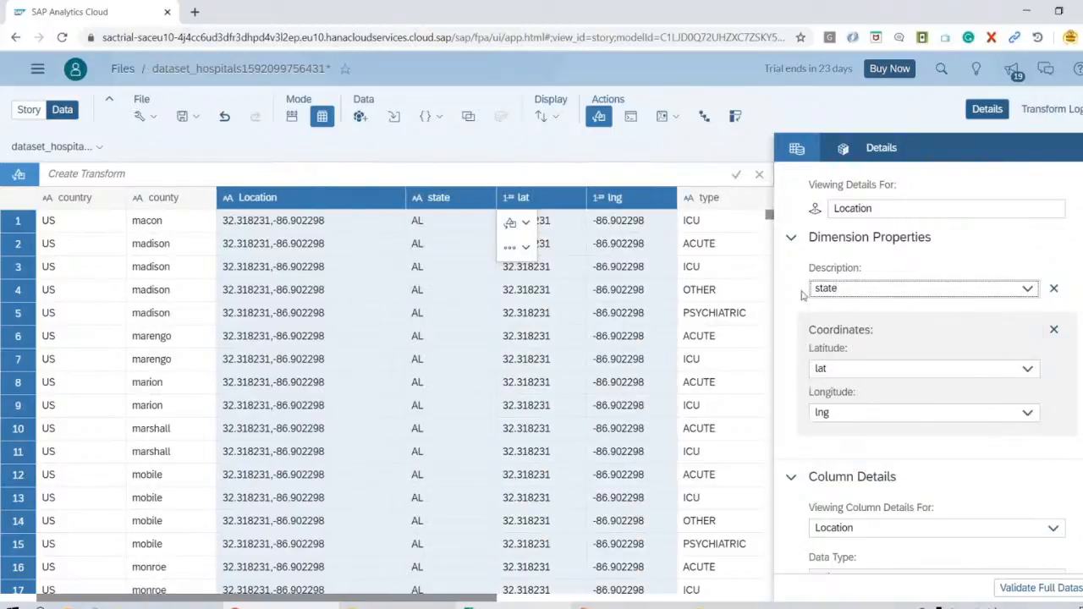
left_click(33, 111)
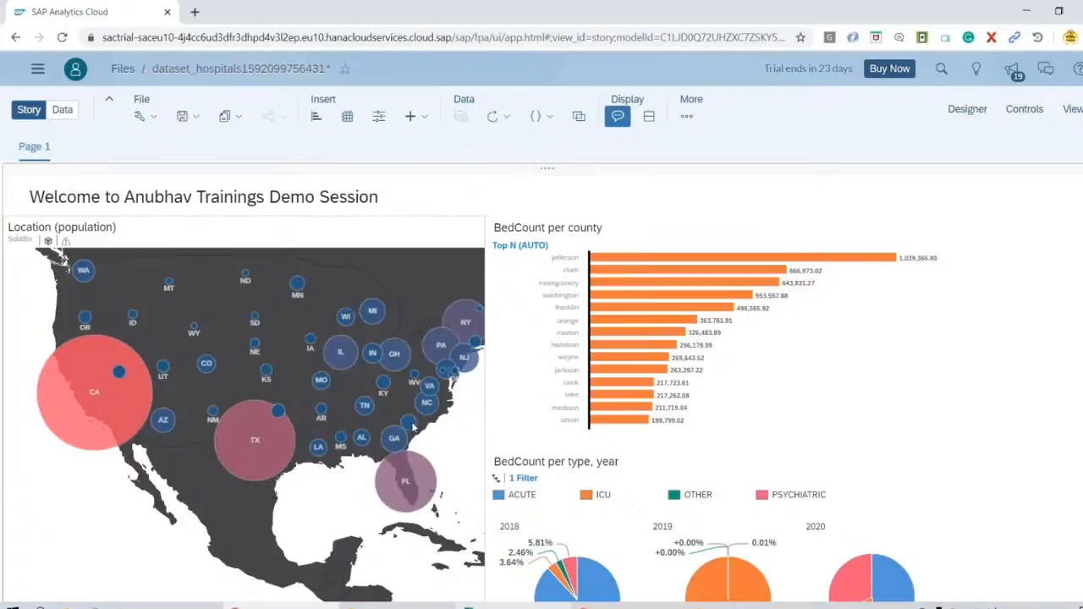
left_click(967, 109)
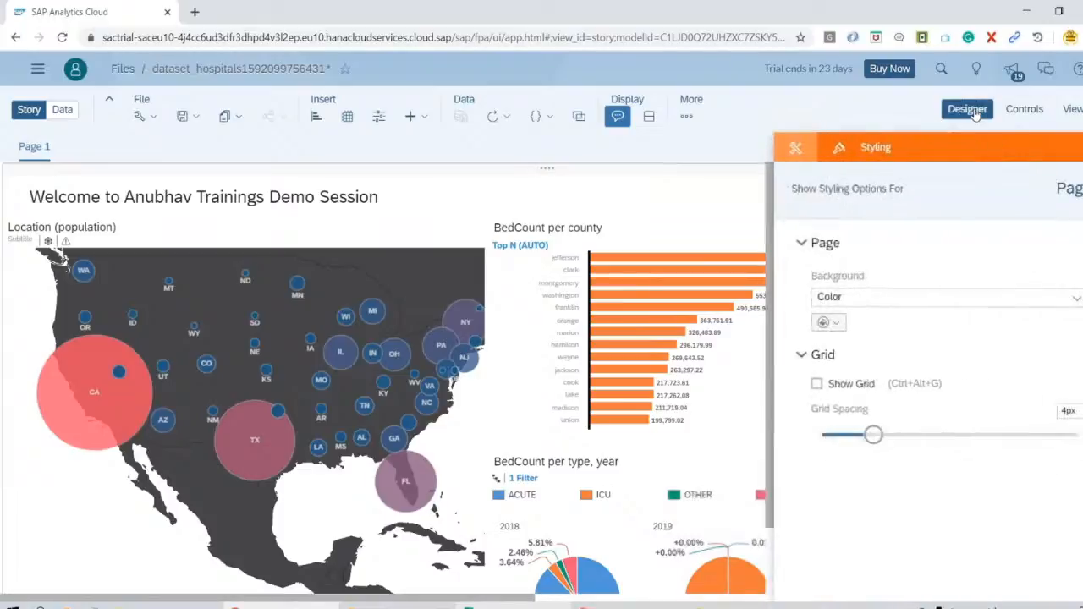
left_click(795, 149)
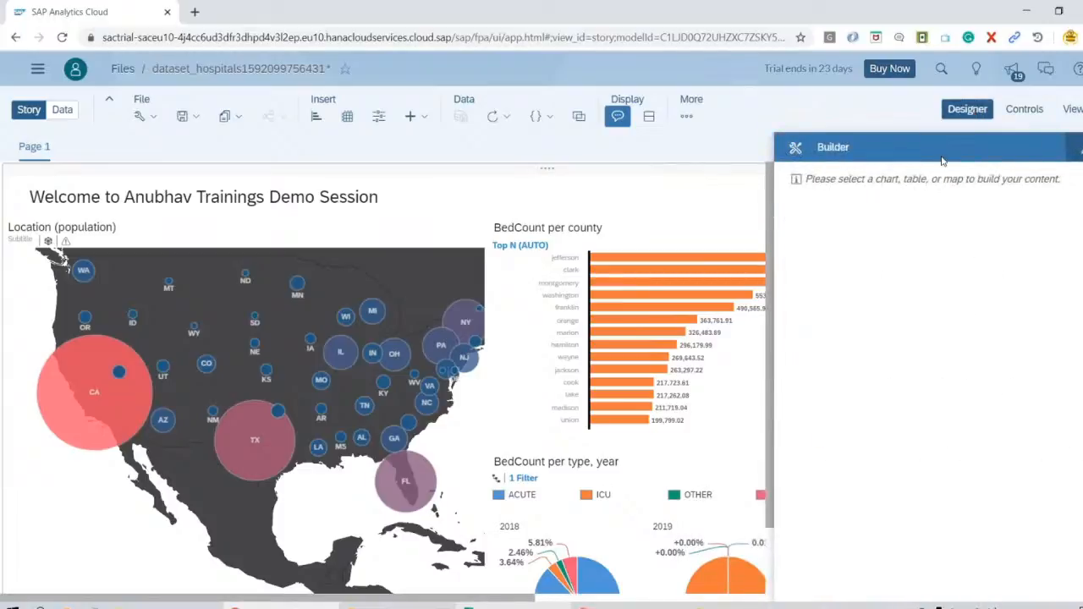
left_click(1075, 155)
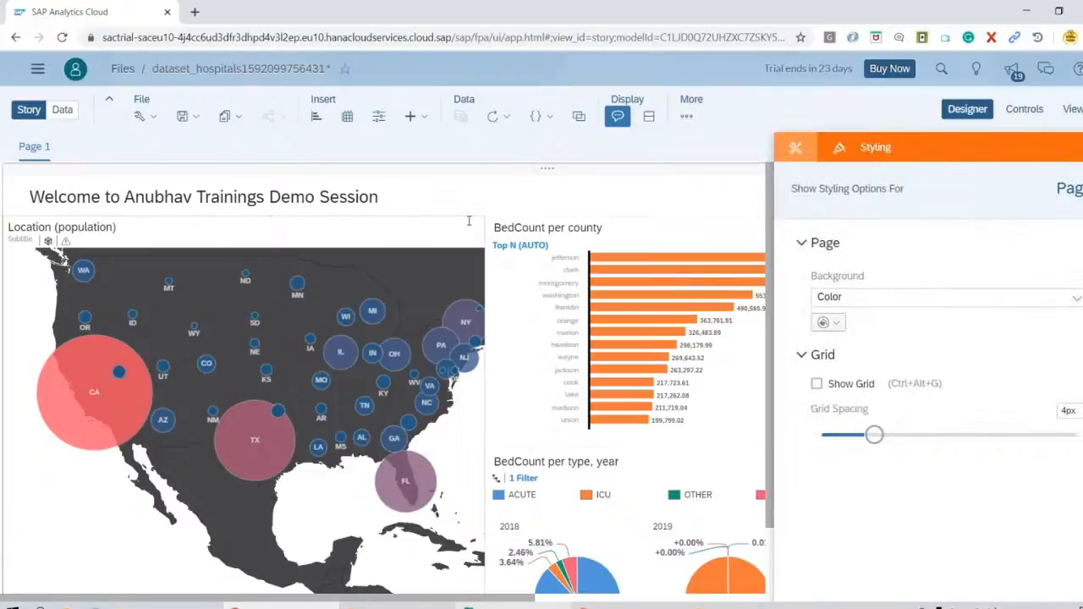
Set the geo map's linked analysis to only selected widgets, connecting BedCount per county with filtering on data point selection
left_click(469, 221)
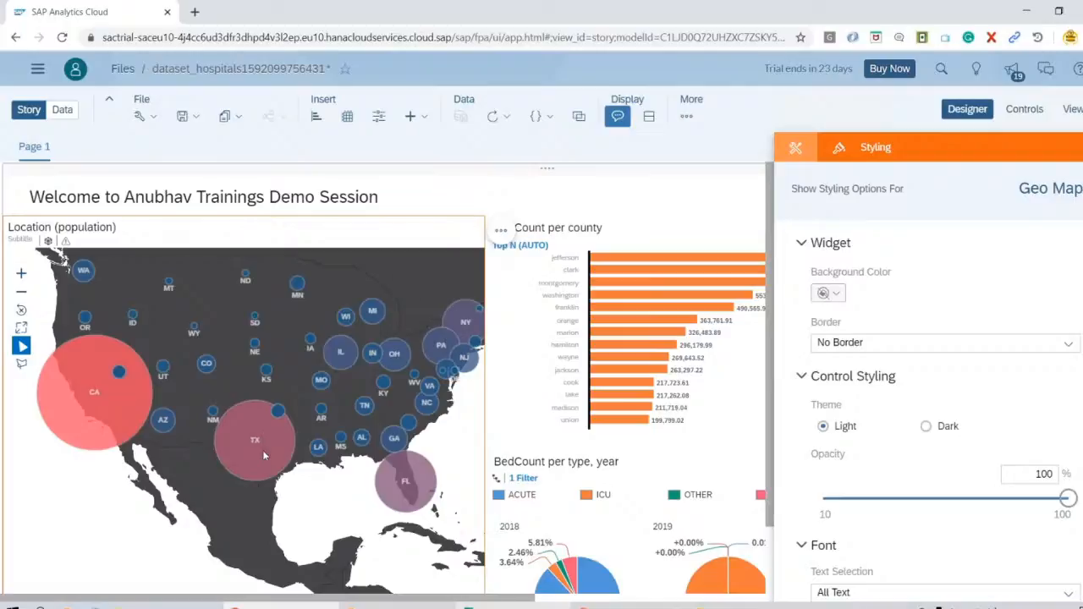
left_click(501, 231)
left_click(502, 232)
left_click(501, 231)
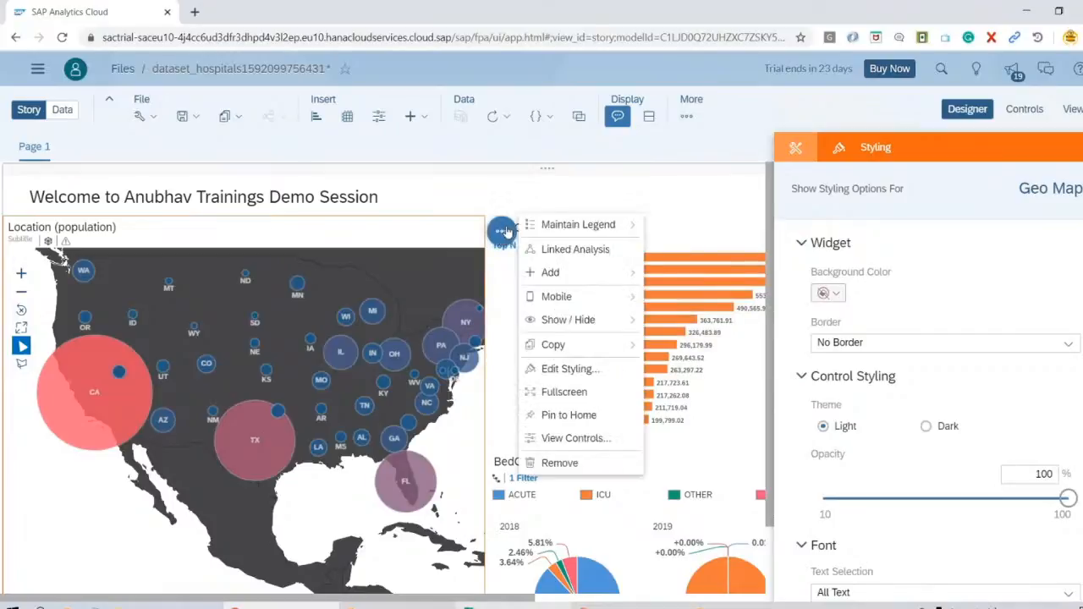
left_click(574, 250)
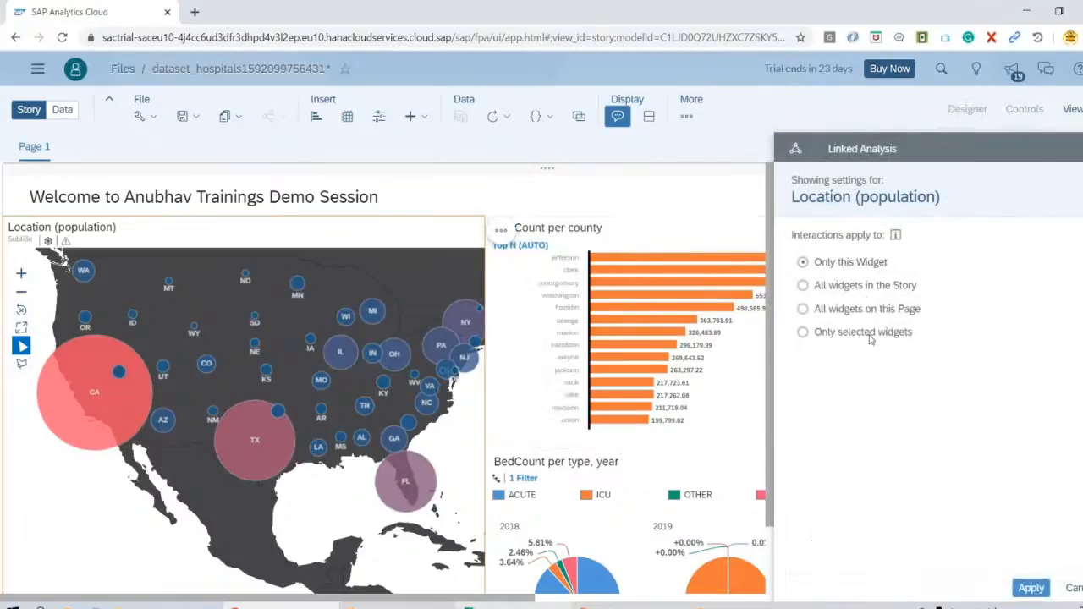
left_click(803, 334)
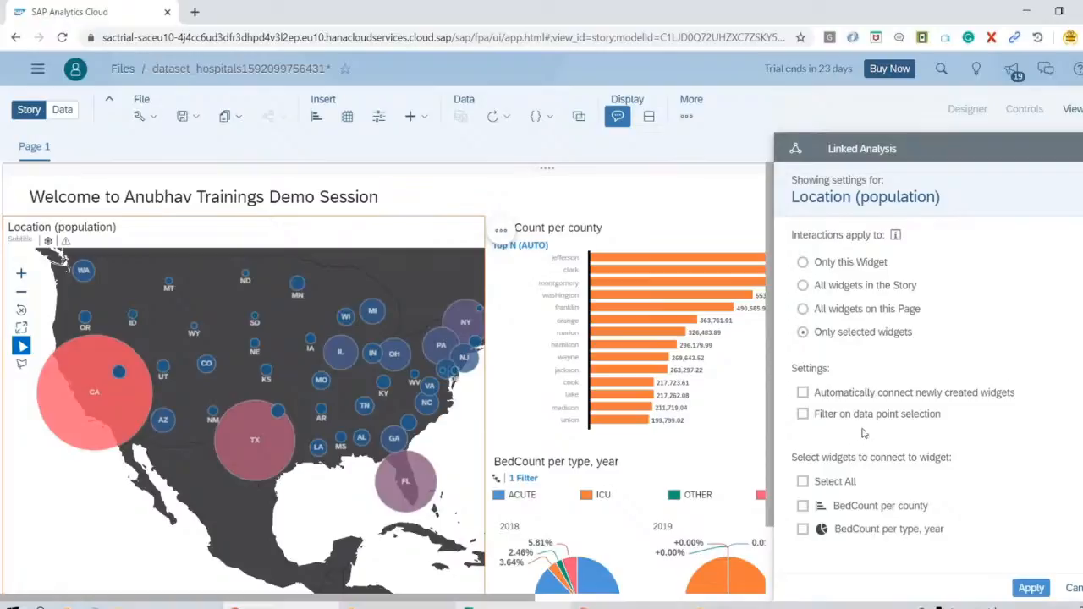
left_click(803, 416)
left_click(803, 506)
left_click(1030, 589)
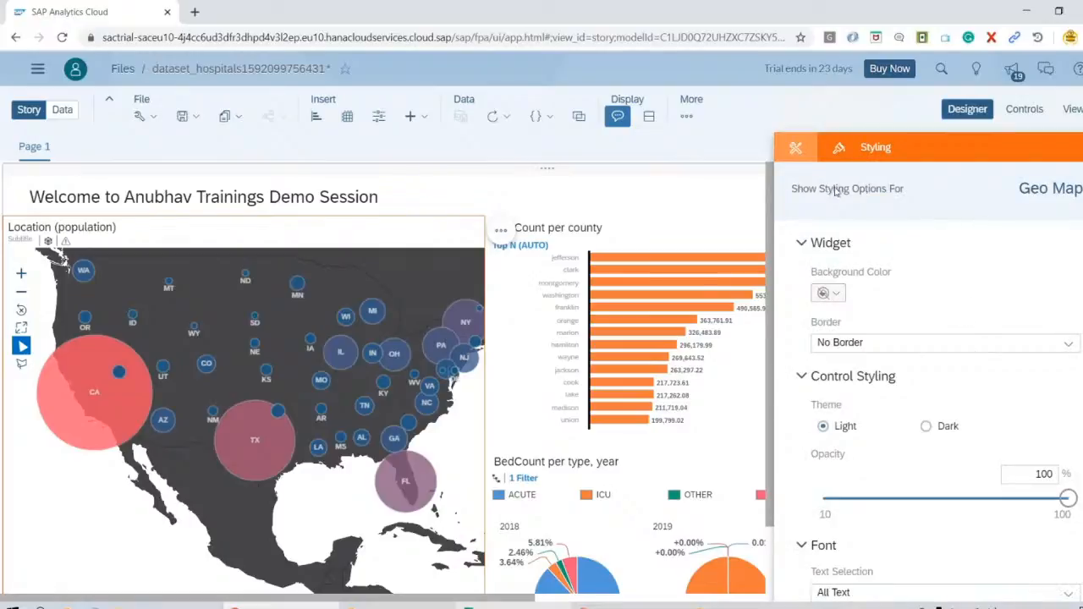
Recheck the geo map's linked analysis settings
left_click(965, 110)
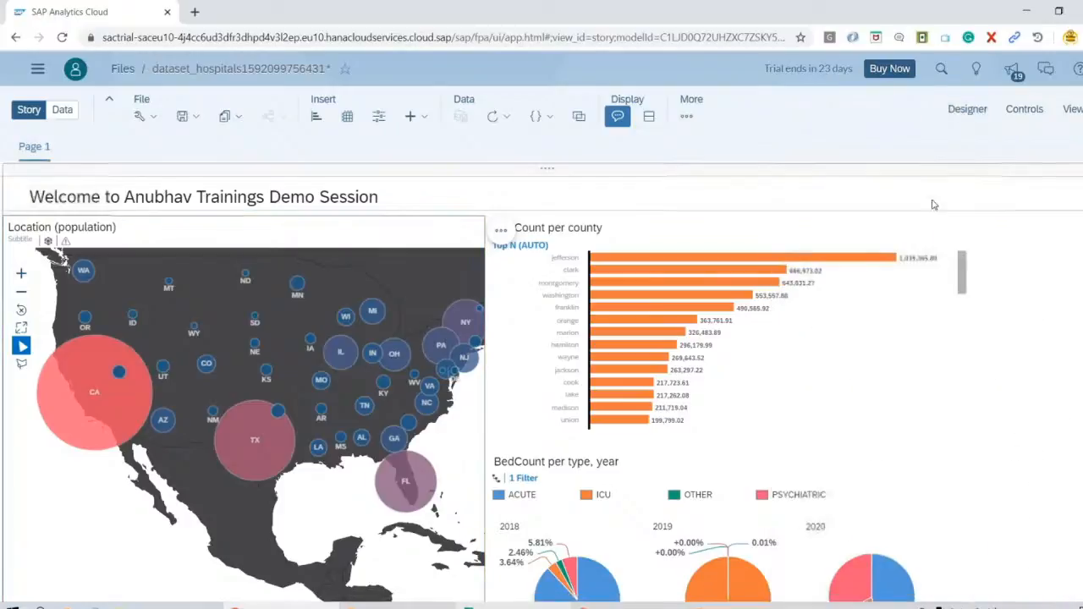
left_click(499, 233)
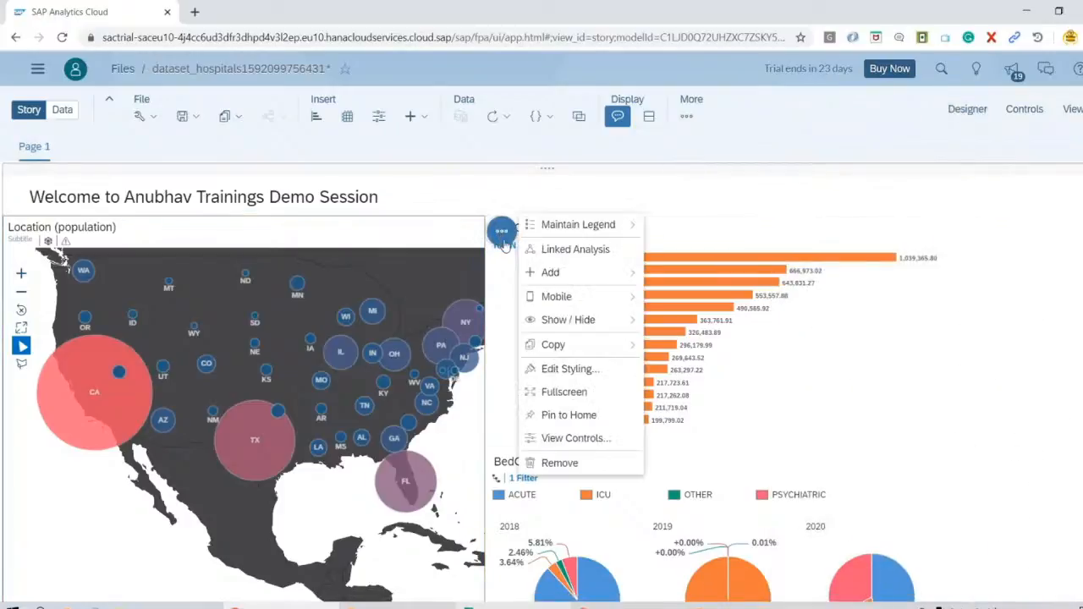
left_click(563, 250)
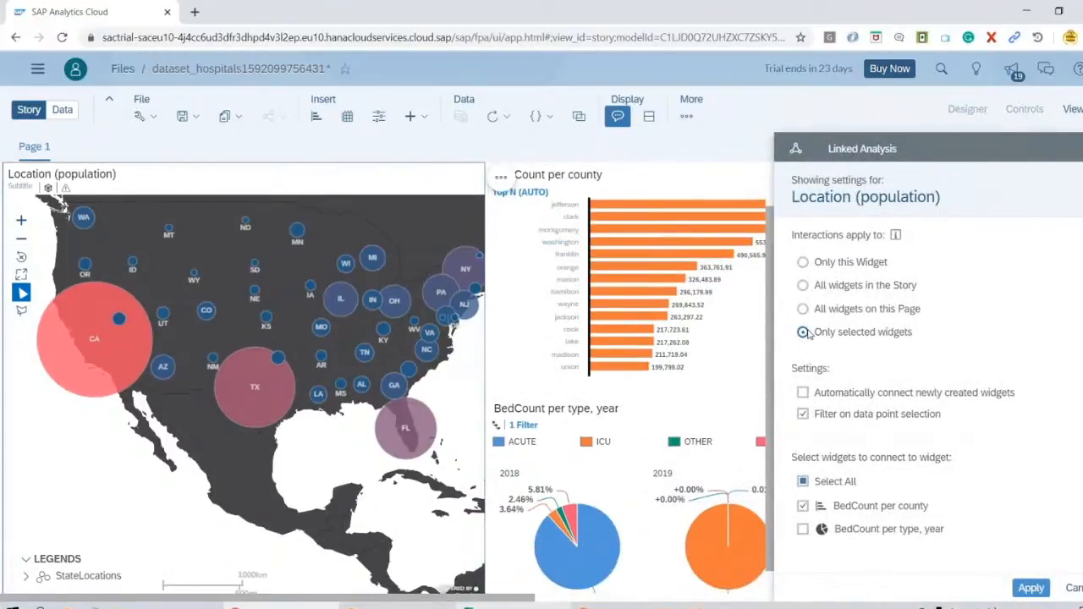
Set the county bar chart's linked analysis to only selected widgets, connecting BedCount per type, year with filtering on data point selection
left_click(739, 168)
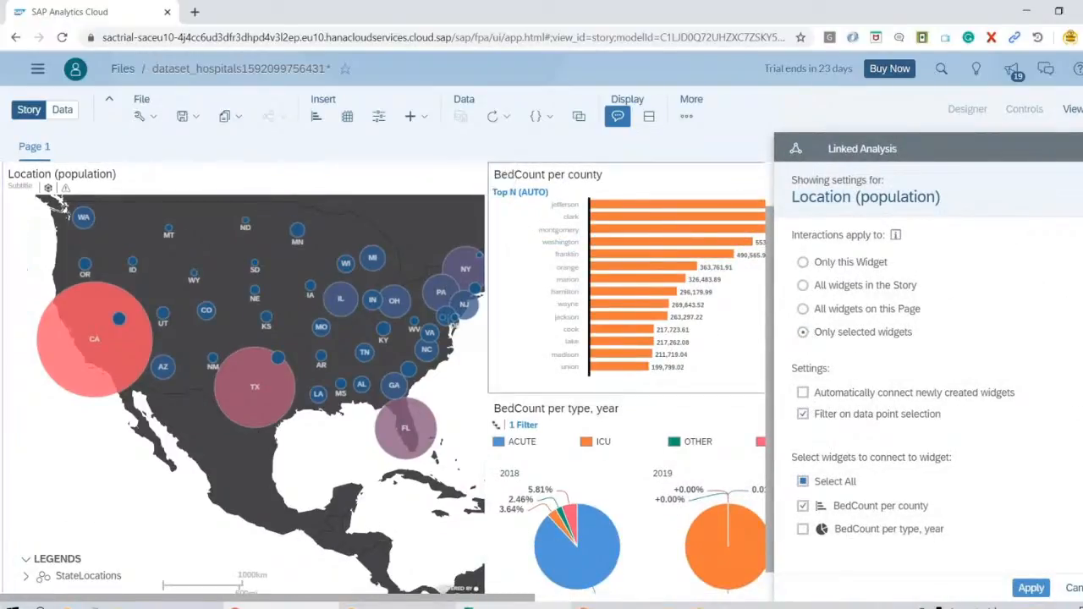
left_click(987, 178)
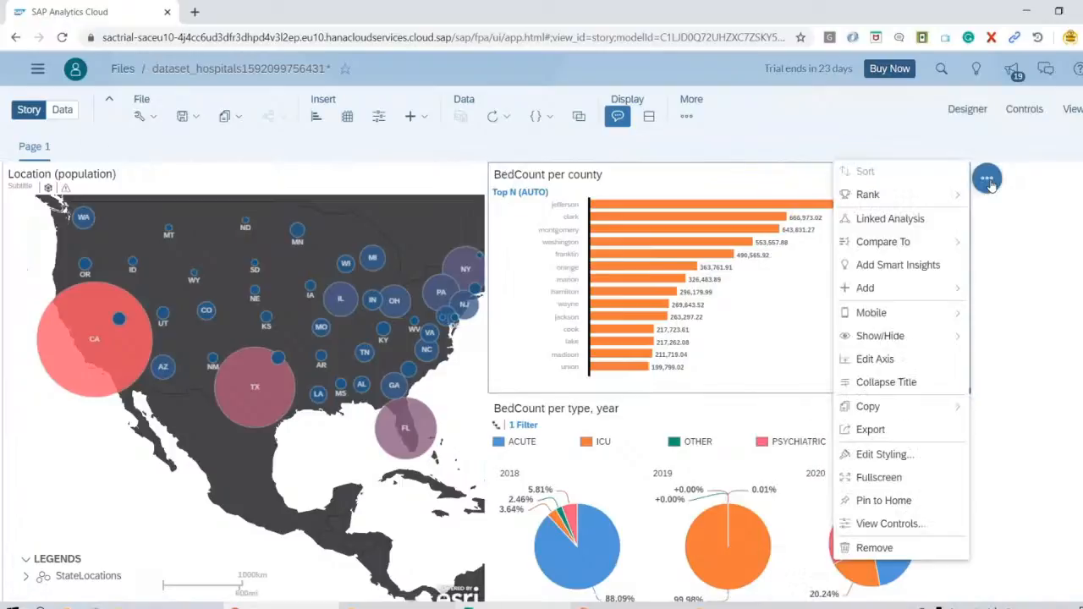
left_click(919, 220)
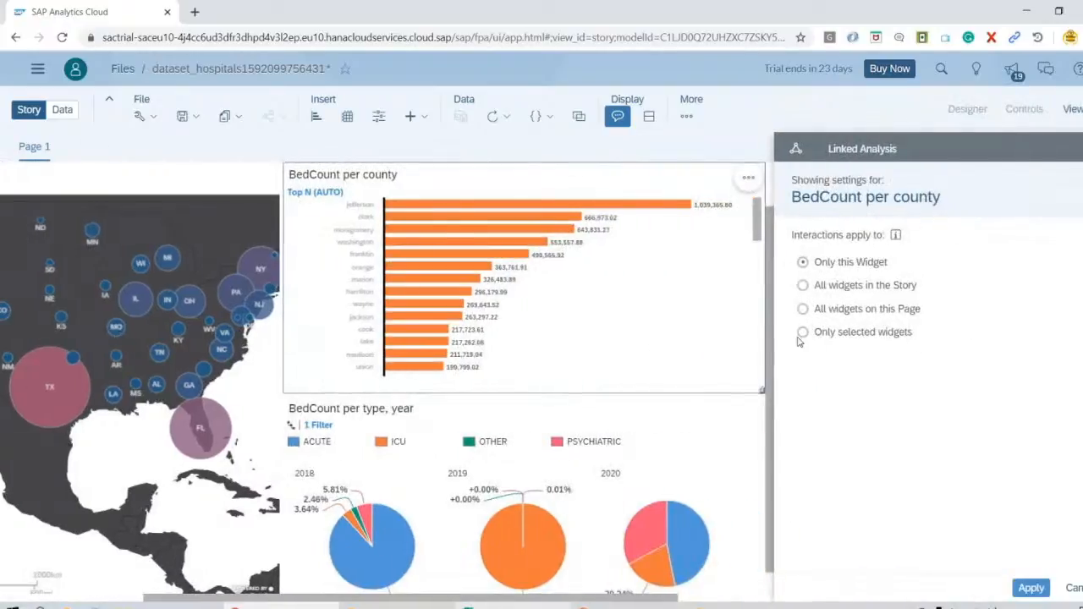
left_click(802, 332)
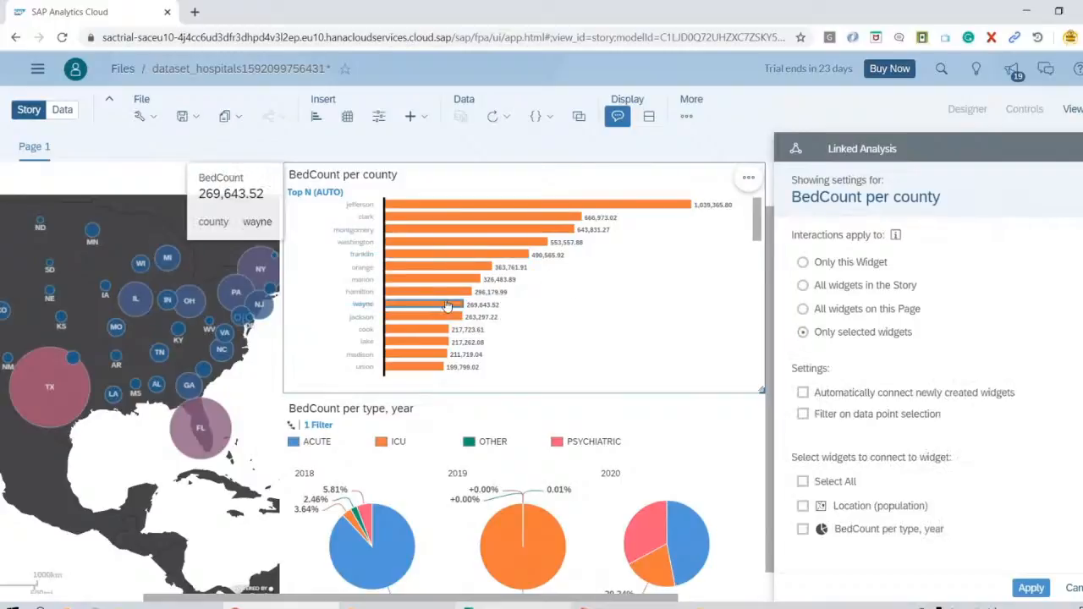
left_click(802, 415)
left_click(802, 529)
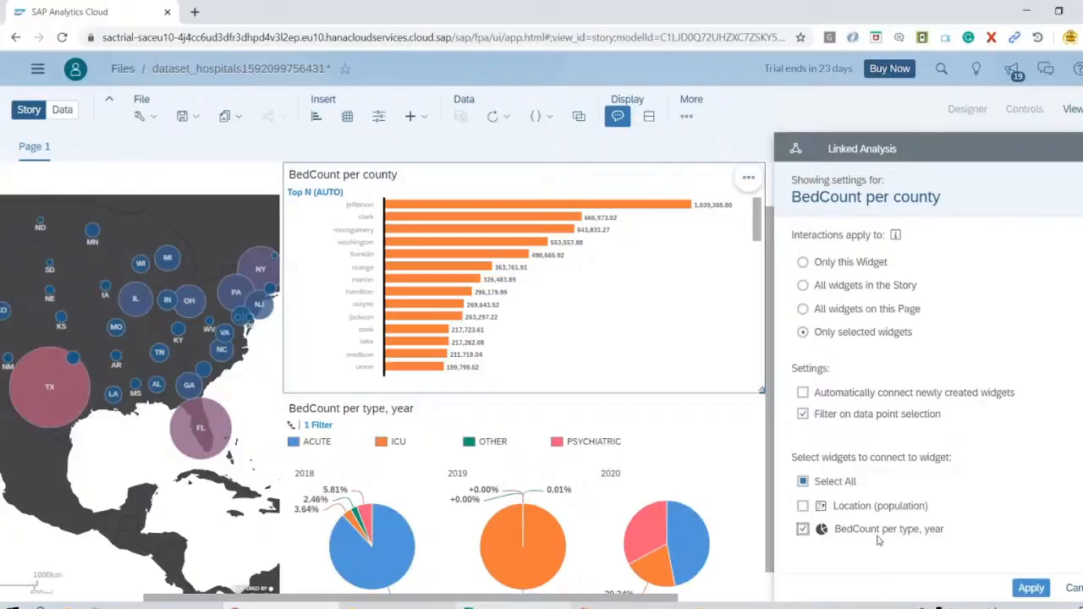
left_click(1025, 590)
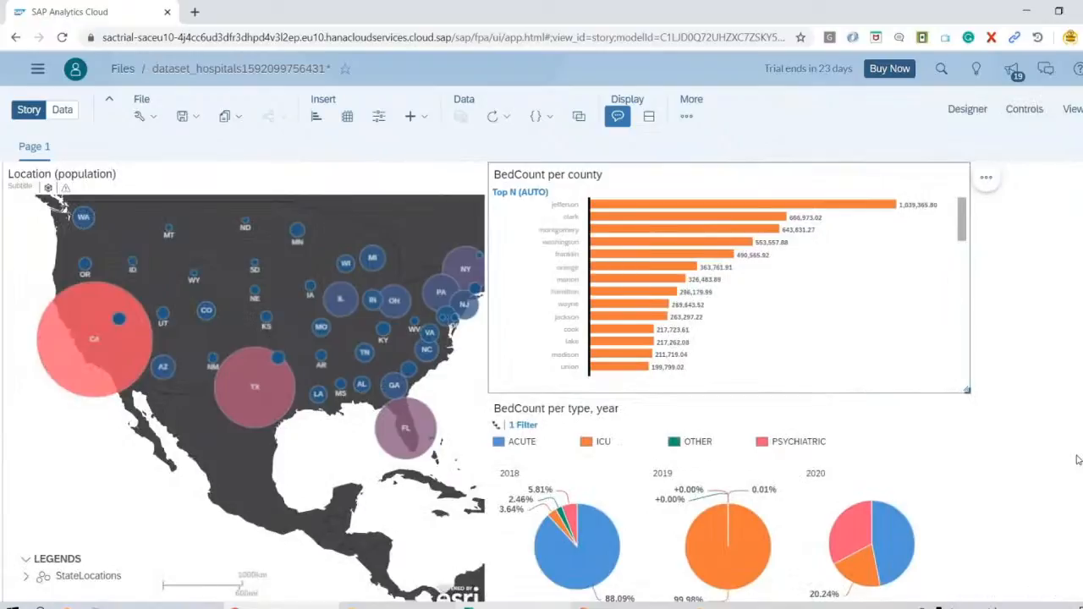
Select the TX bubble on the geo map to filter the linked county chart, and look over the page
left_click(277, 406)
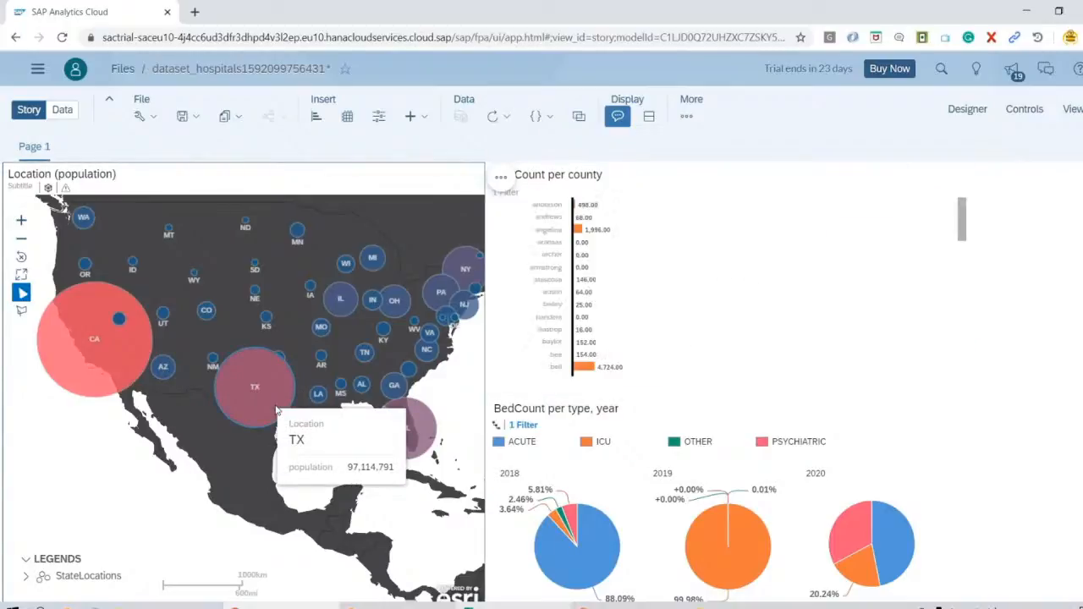
scroll(677, 320, "up", 1)
scroll(679, 318, "down", 10)
scroll(747, 324, "down", 2)
scroll(746, 324, "up", 10)
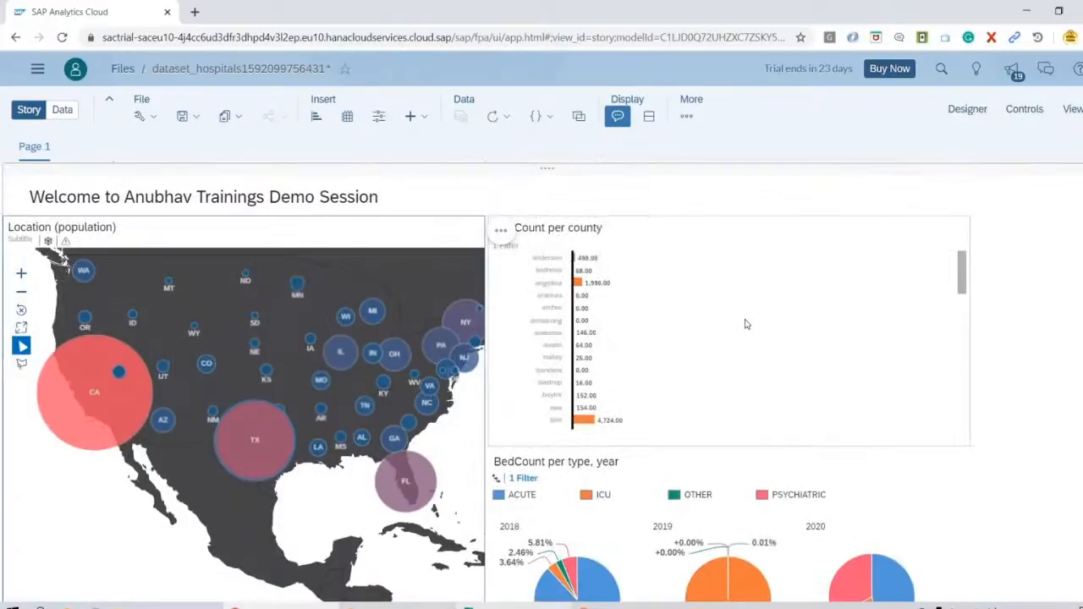
Review the county bar chart's structure settings and the options available for its BedCount measure
left_click(526, 244)
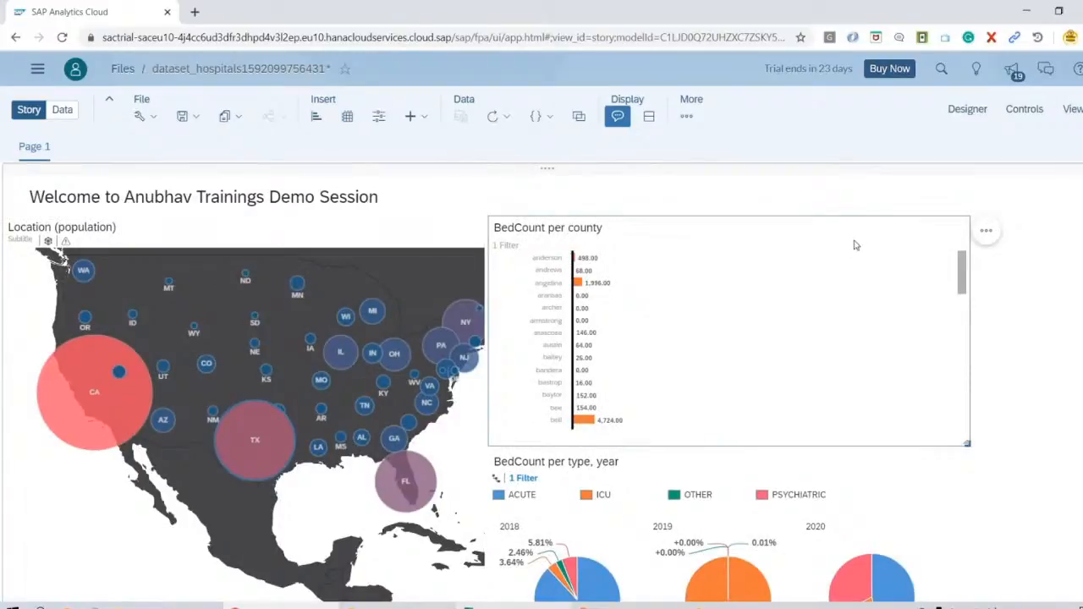
left_click(969, 109)
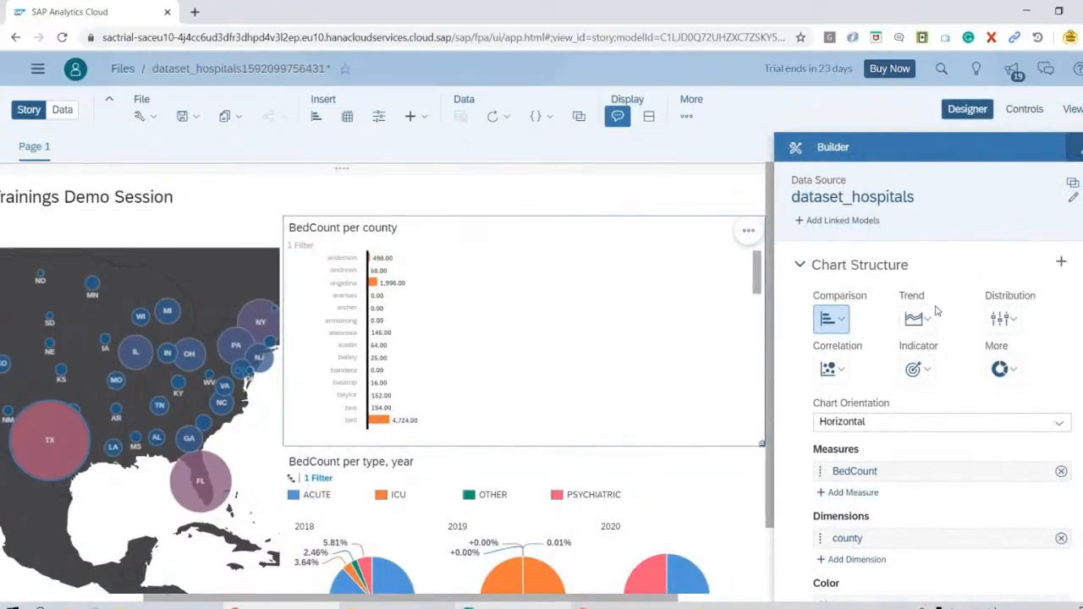
scroll(943, 387, "down", 3)
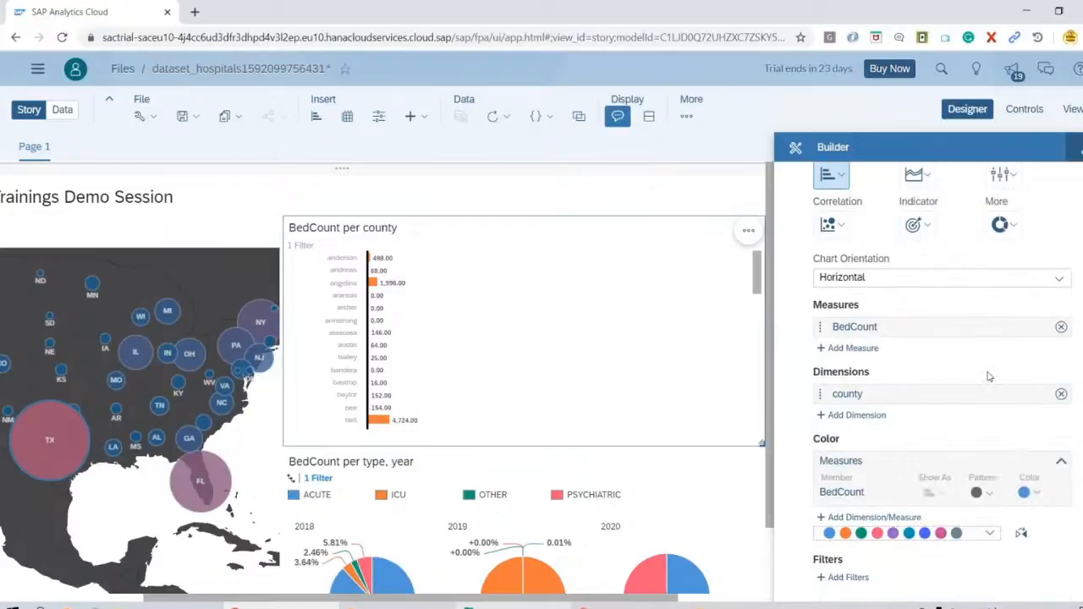
left_click(1039, 327)
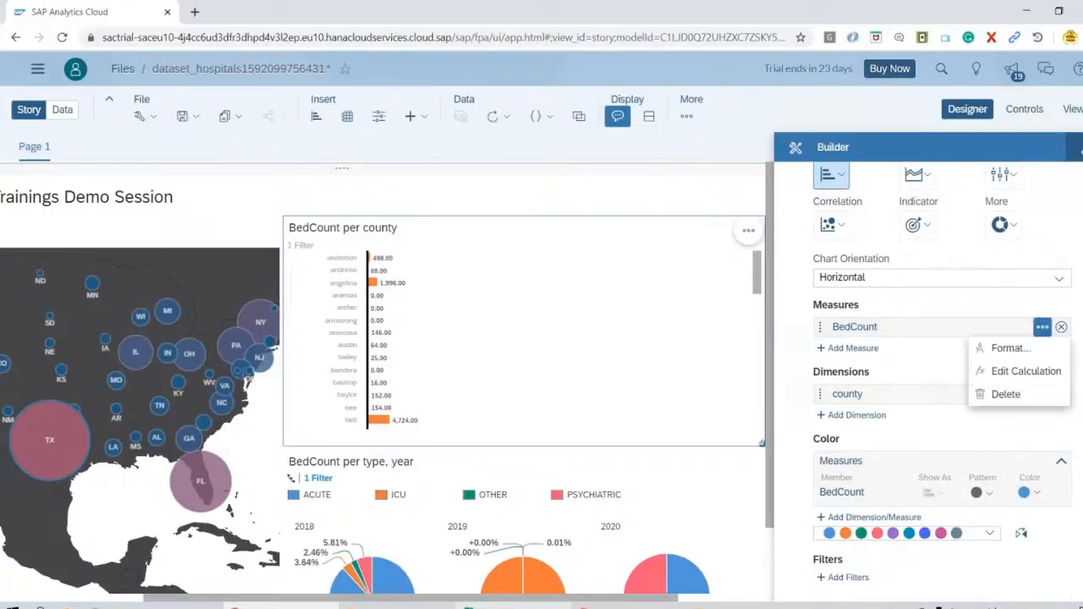
left_click(961, 372)
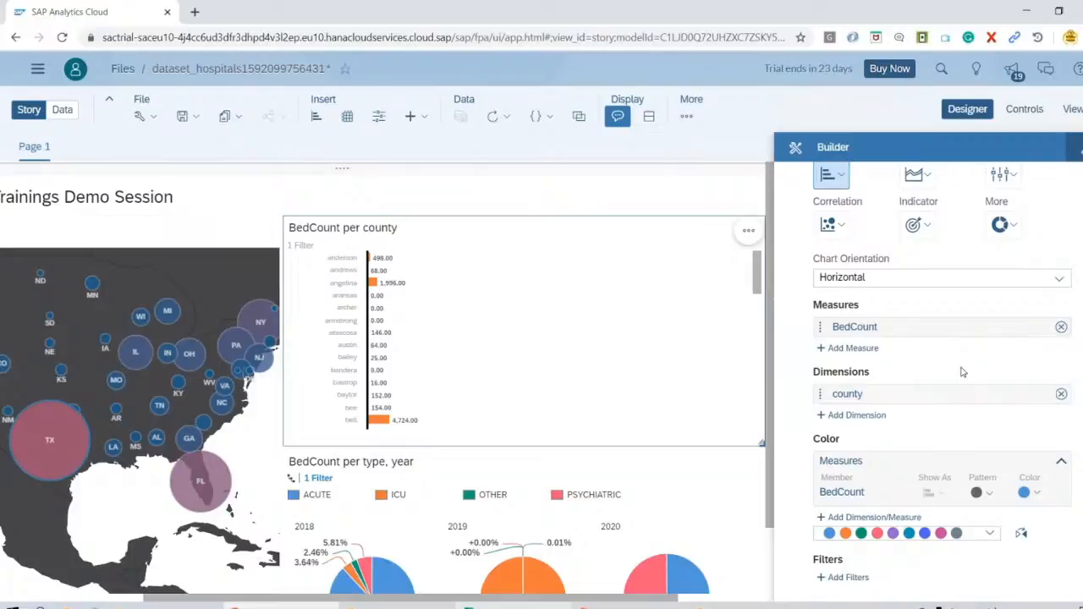
Turn the county bar chart's Enable Explorer view mode on and back off
scroll(962, 372, "down", 2)
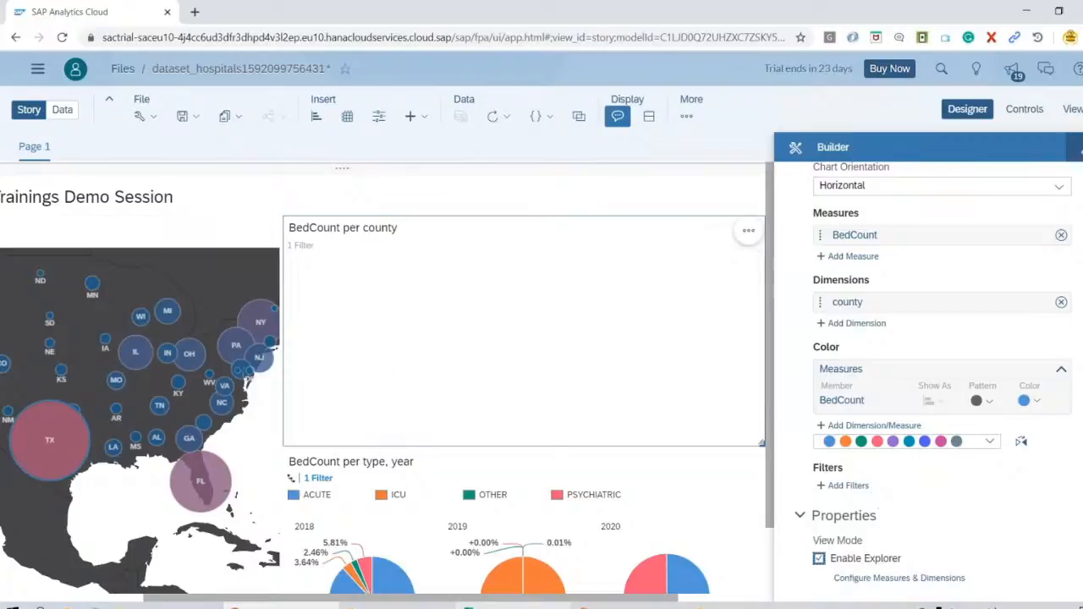
left_click(819, 560)
left_click(819, 560)
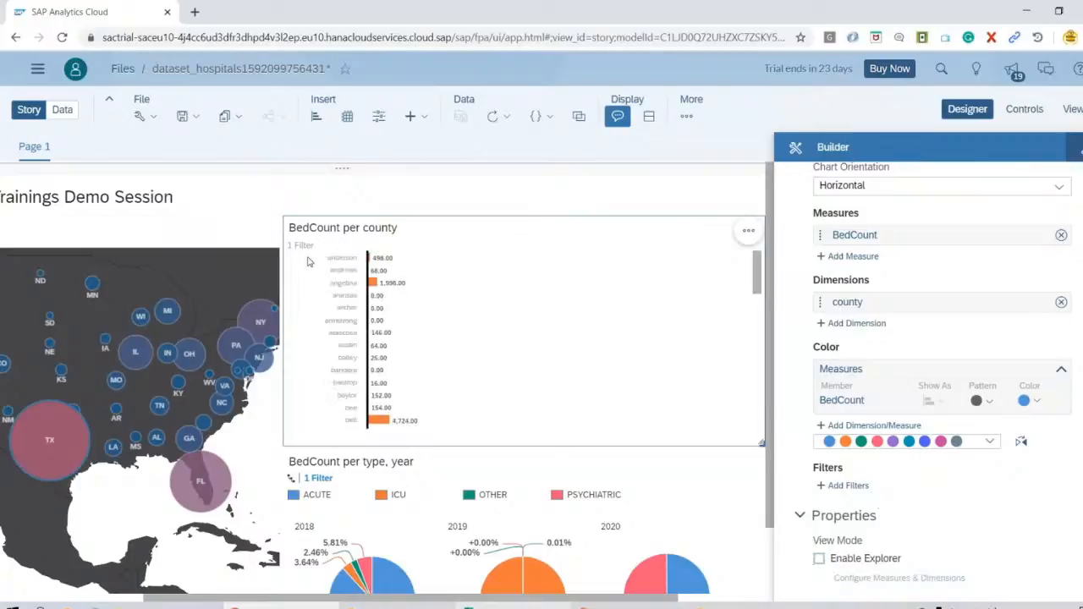
Clear the TX selection on the geo map and limit the county bar chart to the top 5 by BedCount
mouse_move(310, 252)
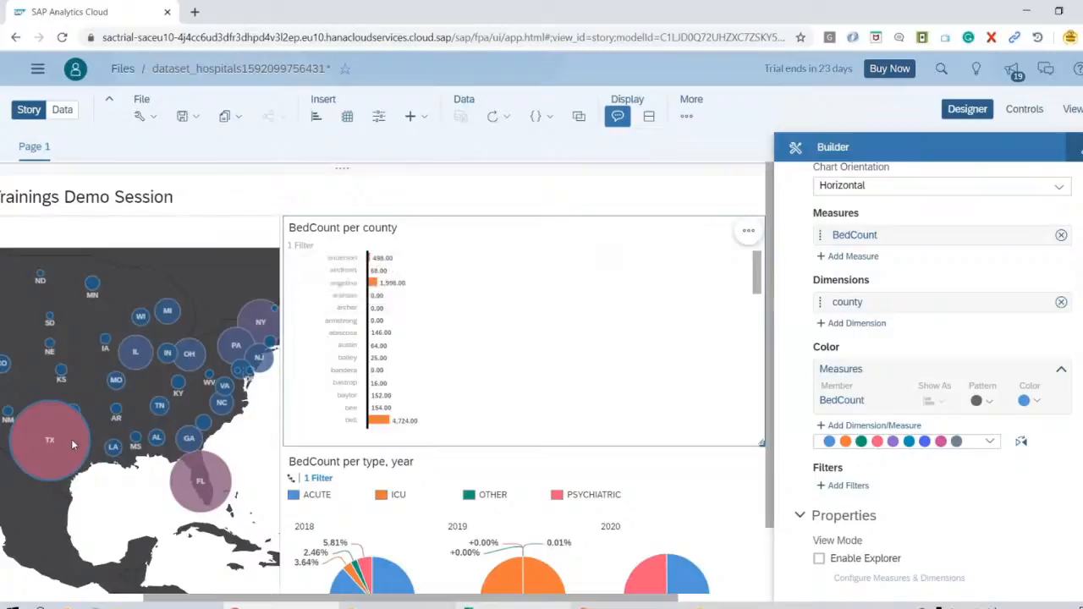
left_click(73, 443)
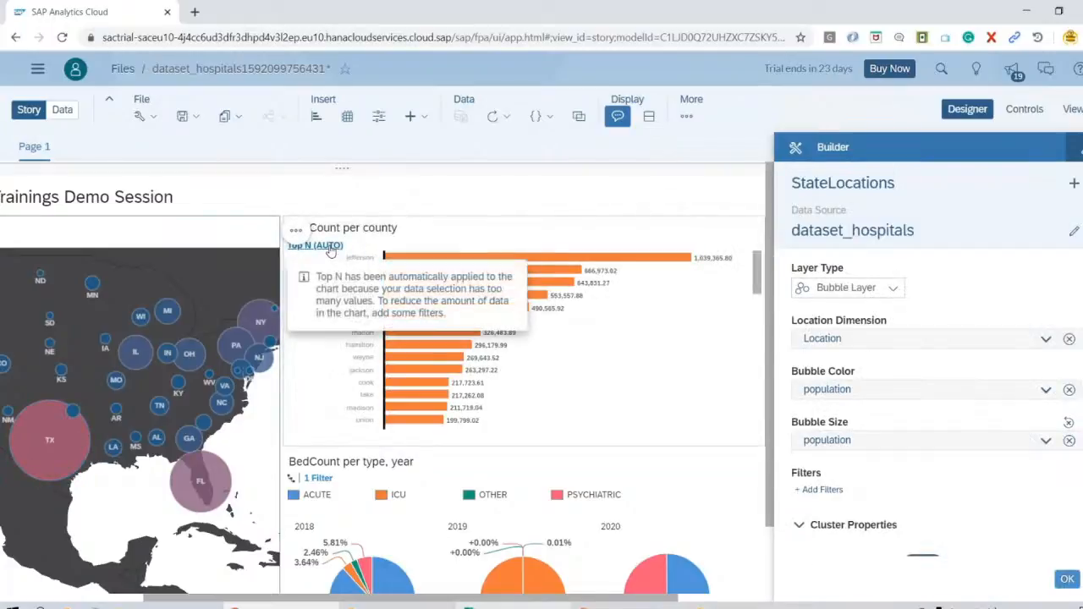
left_click(330, 245)
left_click(321, 246)
left_click(377, 304)
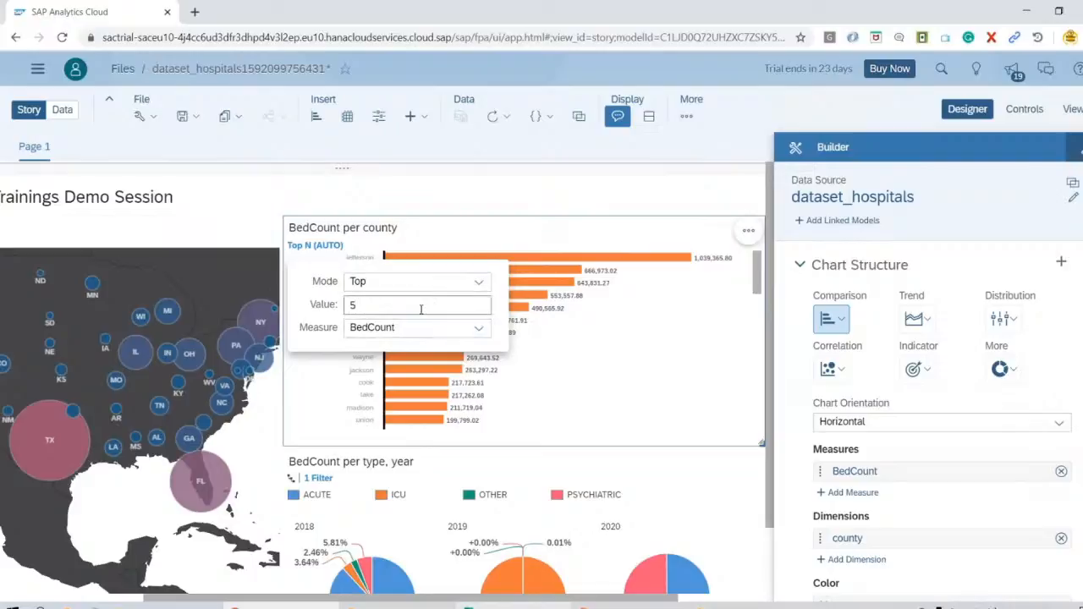
left_click_drag(509, 239, 289, 232)
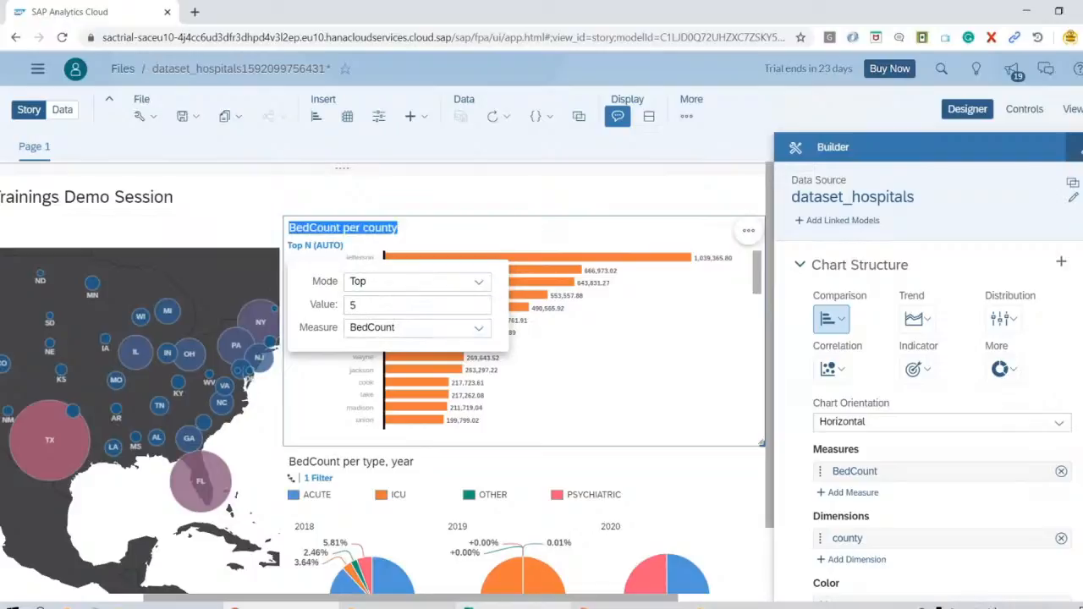
left_click(494, 322)
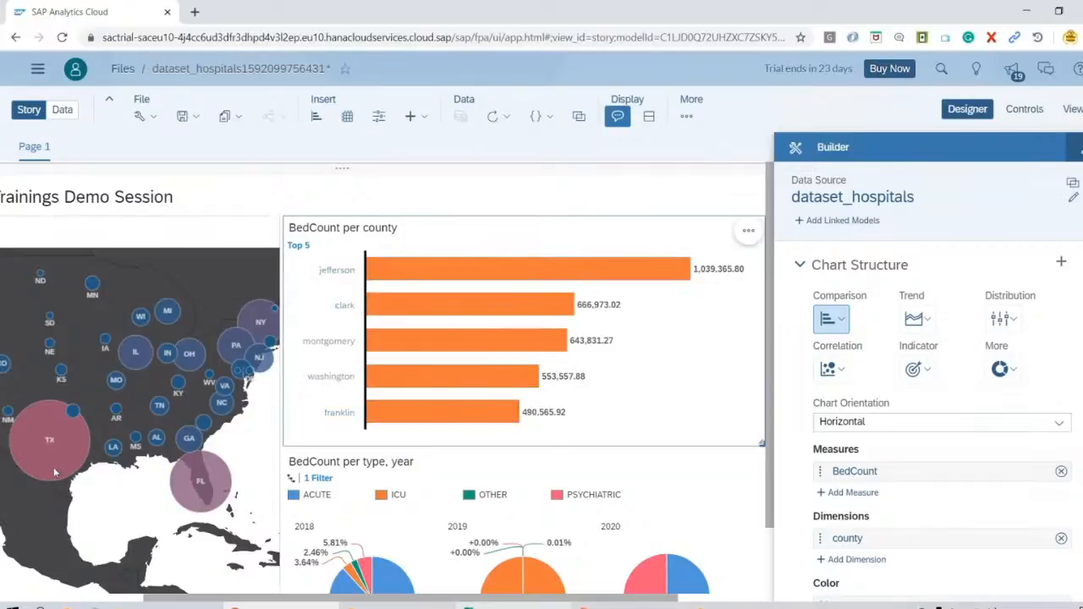
Select the TX bubble on the geo map and the dallas county bar, and examine the linked type and year pie charts
left_click(57, 467)
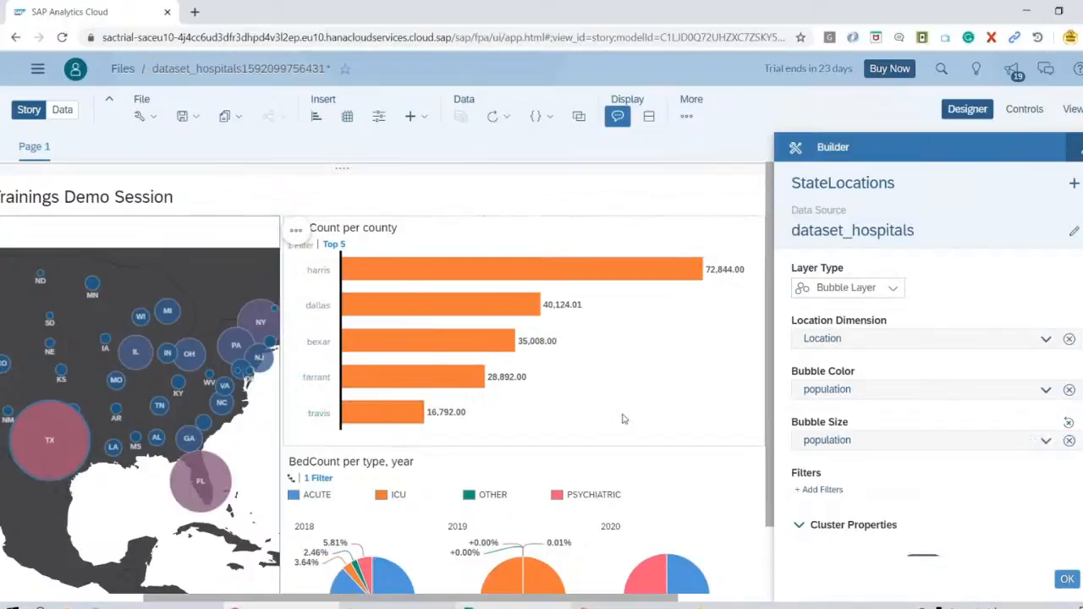
scroll(611, 326, "down", 1)
mouse_move(394, 242)
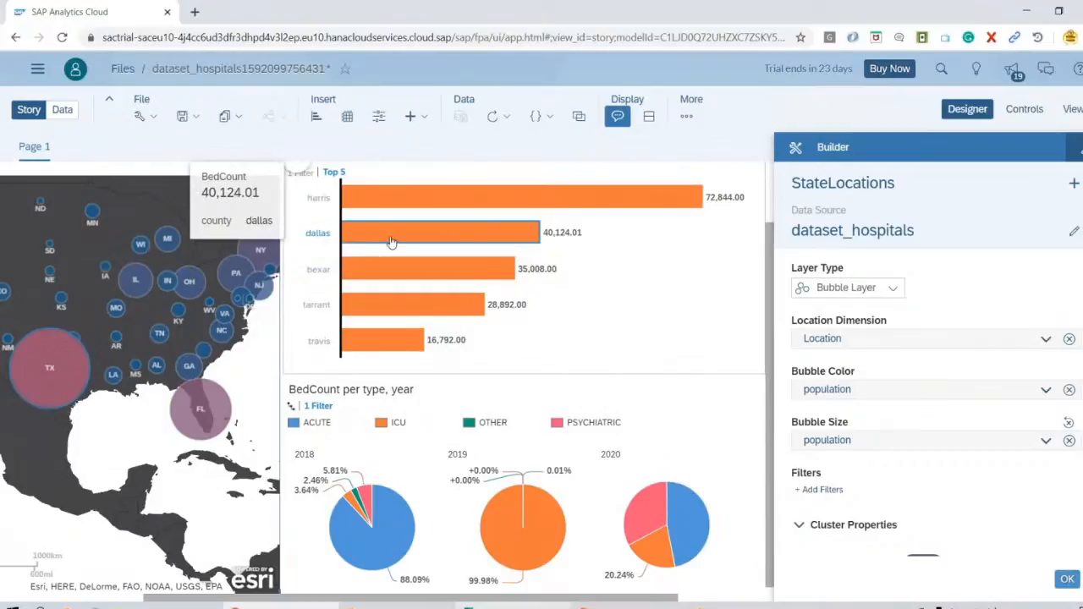
left_click(391, 243)
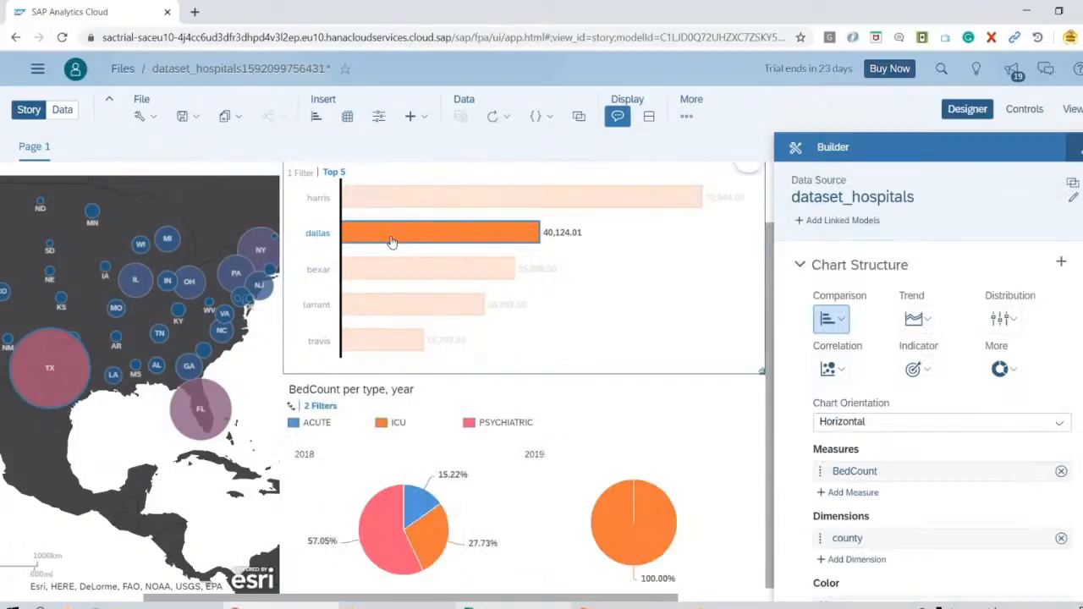
scroll(477, 510, "down", 1)
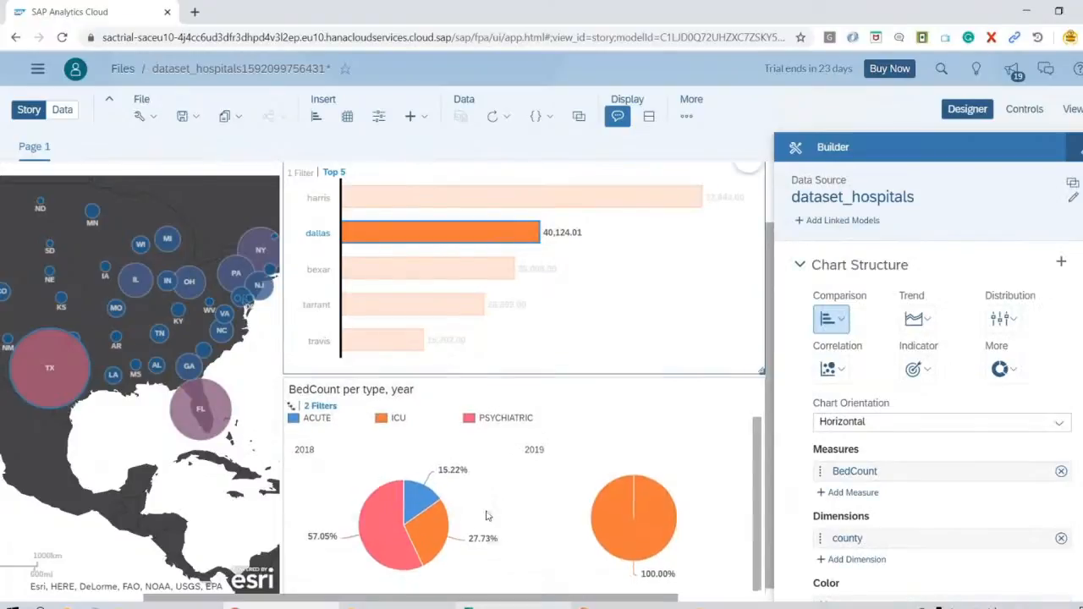
scroll(769, 541, "down", 1)
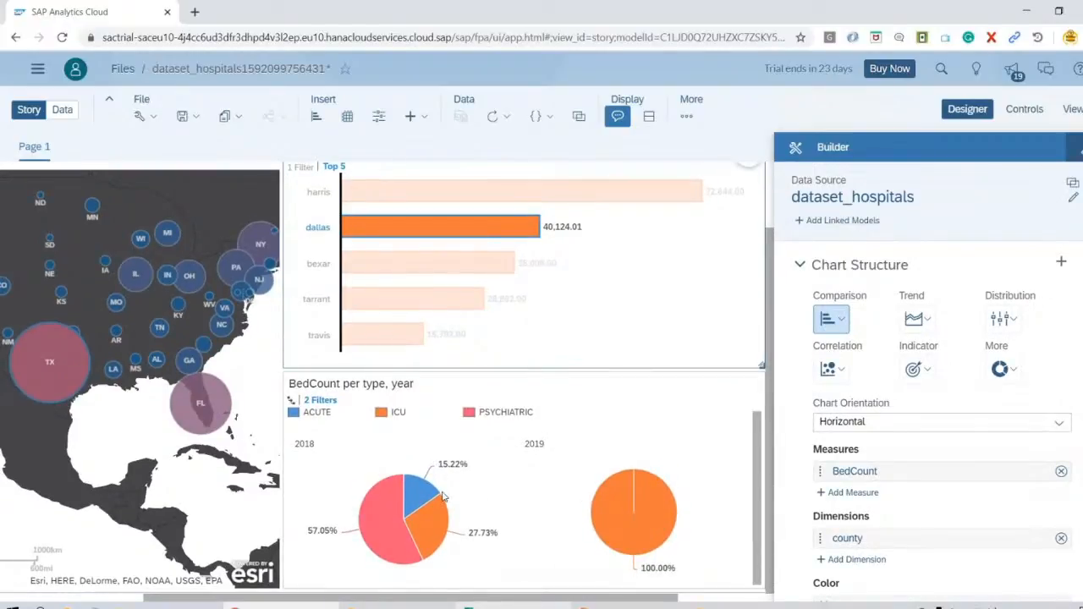
scroll(306, 457, "up", 1)
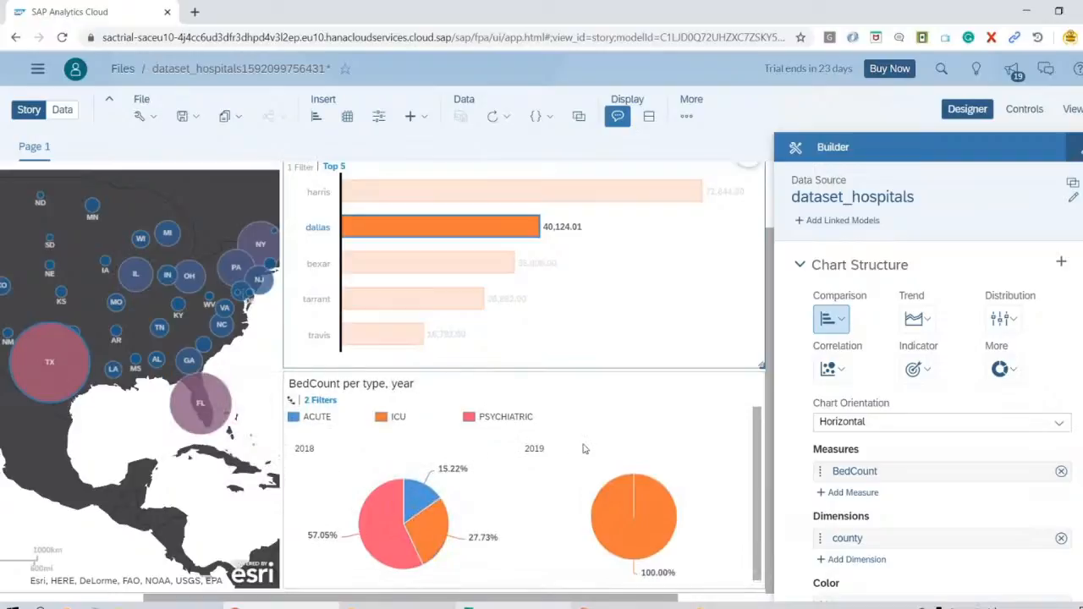
mouse_move(650, 530)
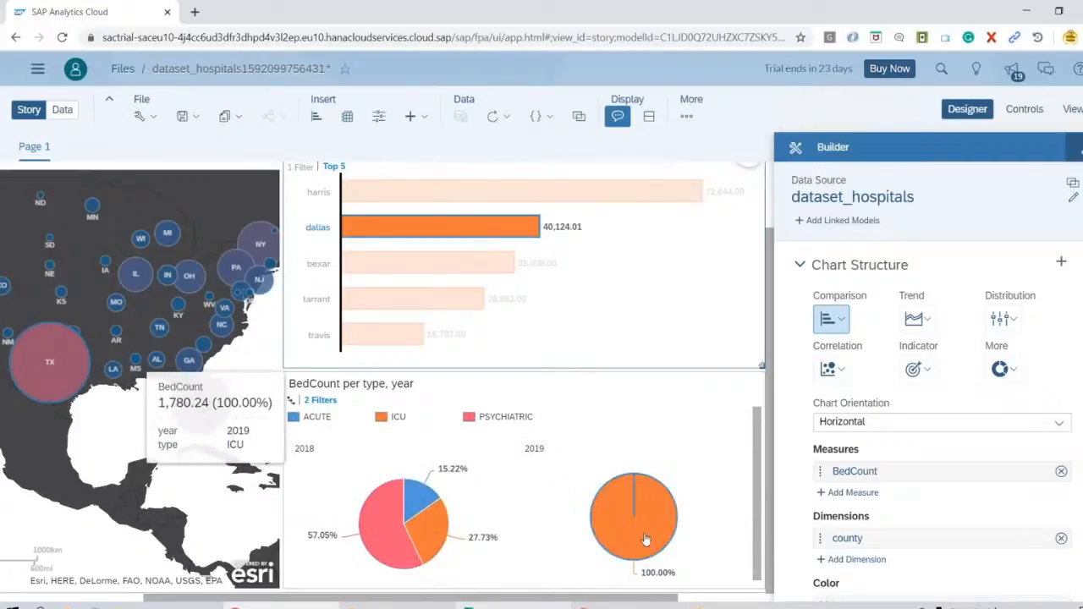
Add the harris, bexar, tarrant and travis bars to the county selection that filters the pie charts
left_click(439, 201)
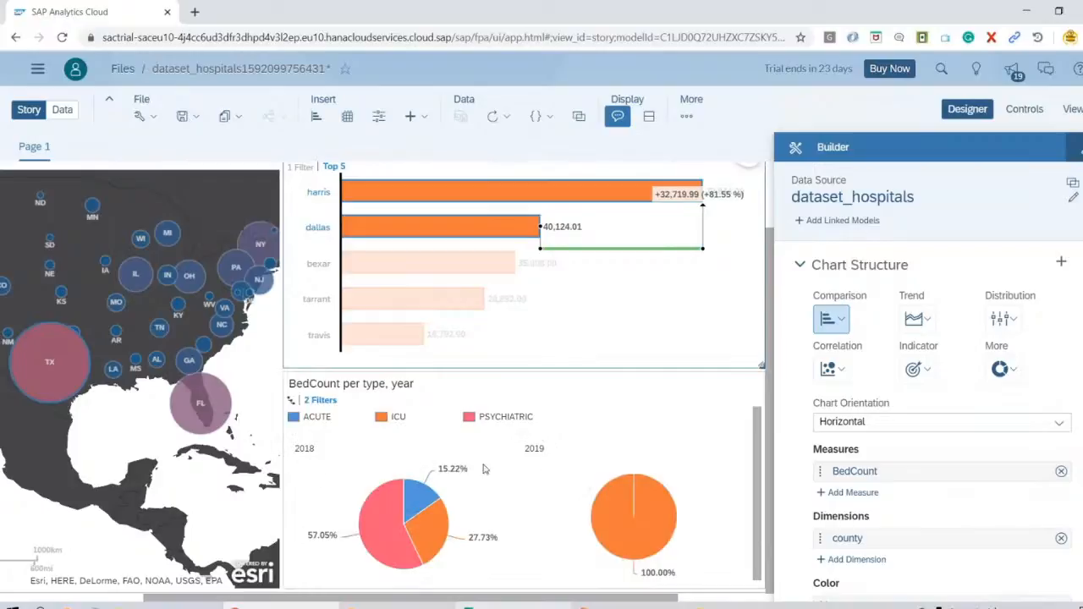
left_click(404, 264, "ctrl")
left_click(405, 302, "ctrl")
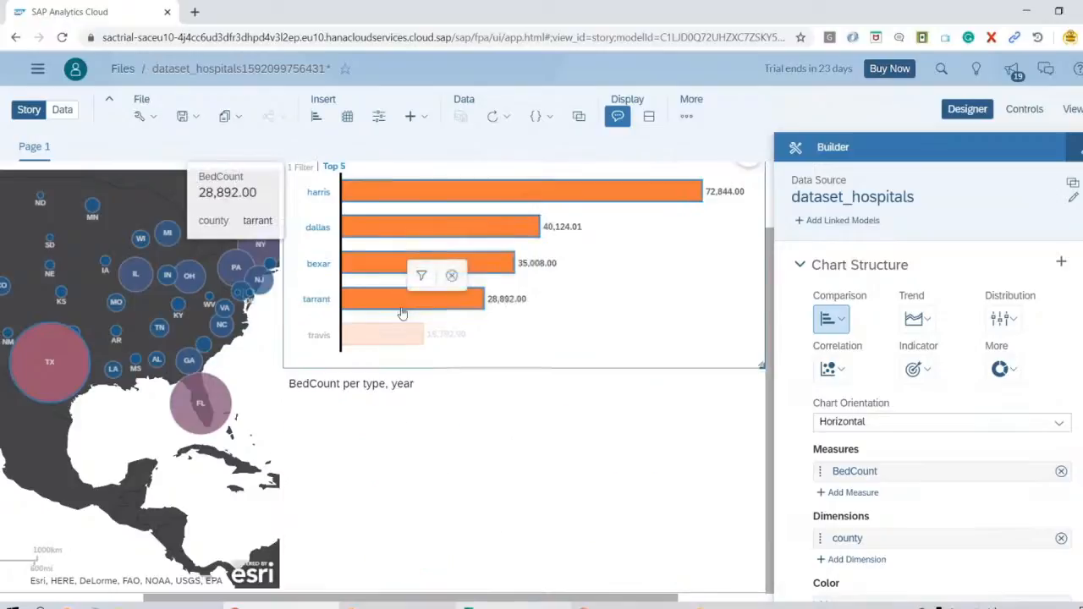
left_click(399, 335, "ctrl")
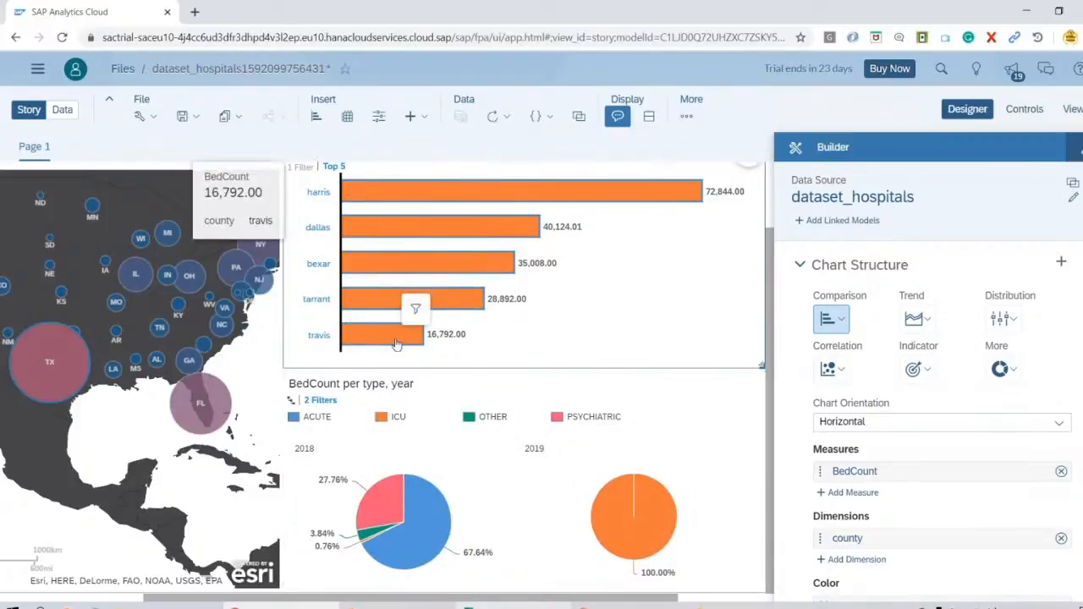
Deselect all five TX county bars to remove the county filter from the pie charts
left_click(396, 337, "ctrl")
left_click(389, 302, "ctrl")
left_click(392, 264, "ctrl")
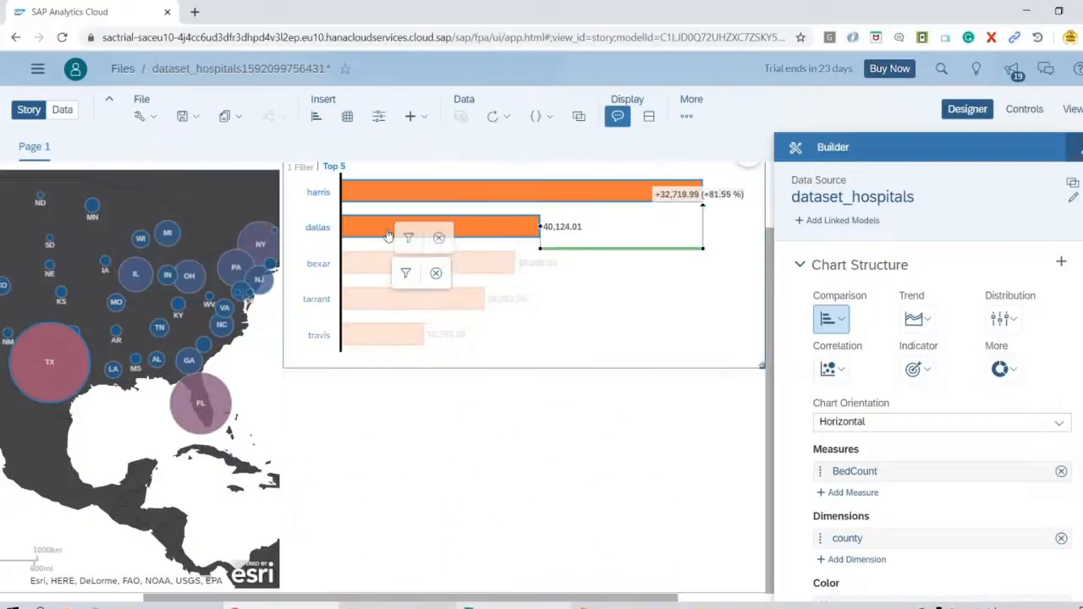
left_click(391, 207)
left_click(385, 230, "ctrl")
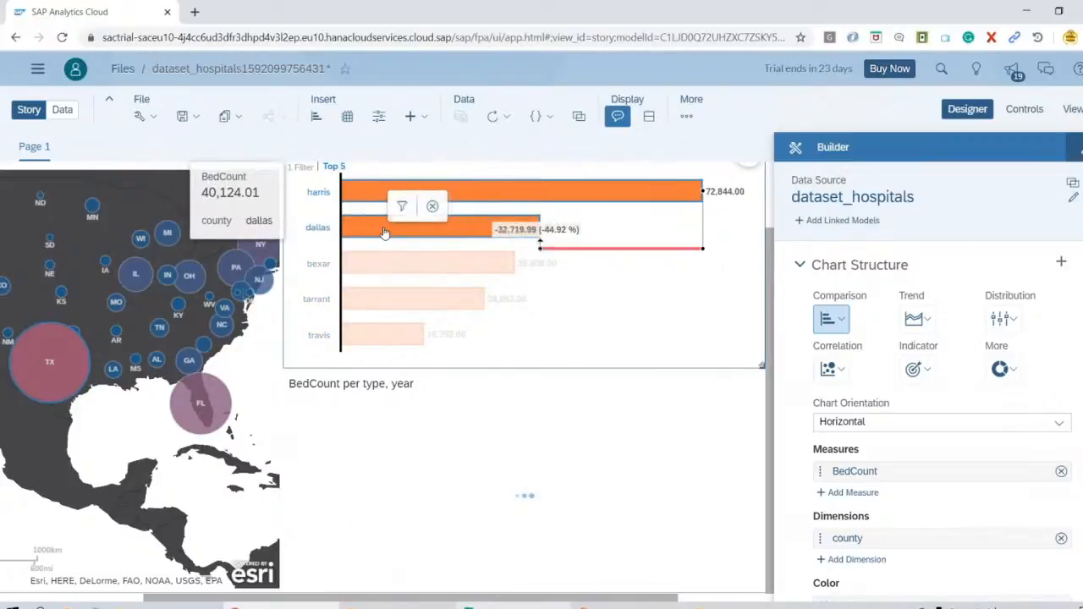
left_click(375, 230, "ctrl")
left_click(375, 197, "ctrl")
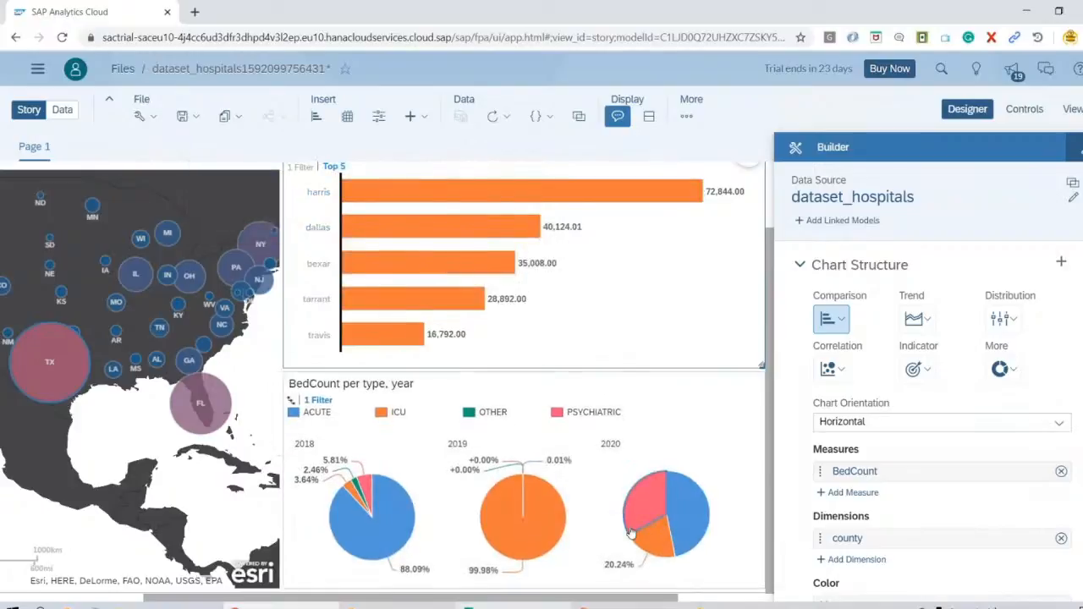
Filter the county chart to NY on the geo map, test-select all five county bars starting with westchester, and clear the bar selection
left_click(260, 228)
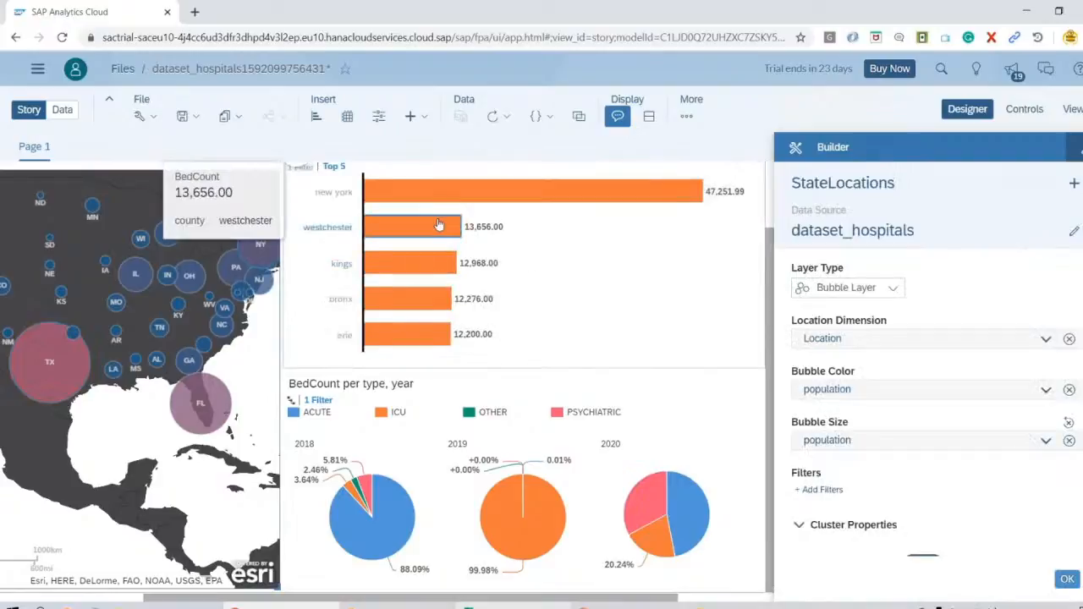
left_click(415, 230)
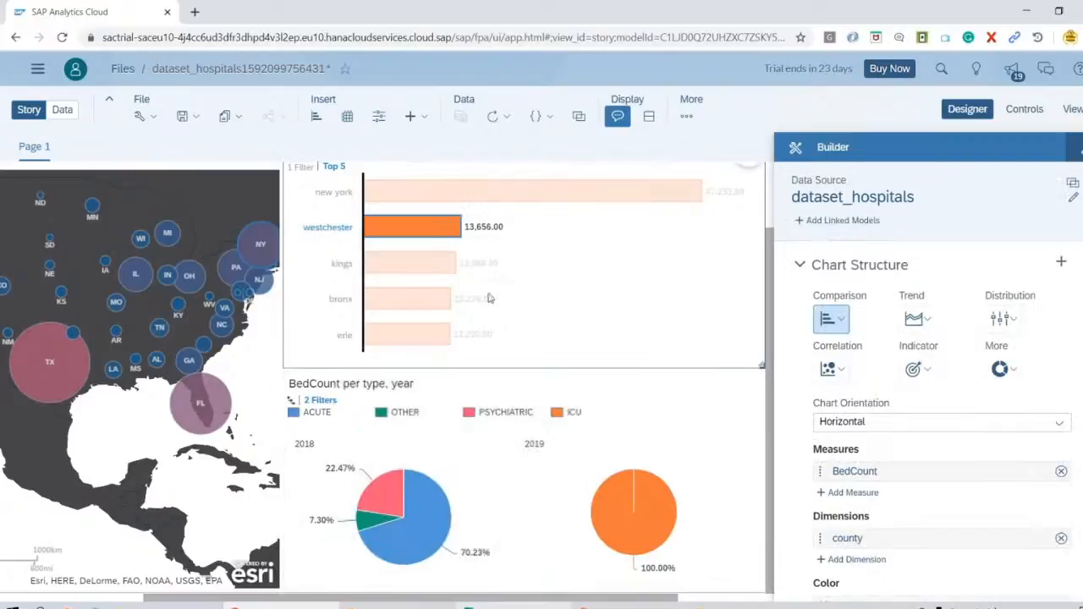
left_click(423, 264, "ctrl")
left_click(415, 301, "ctrl")
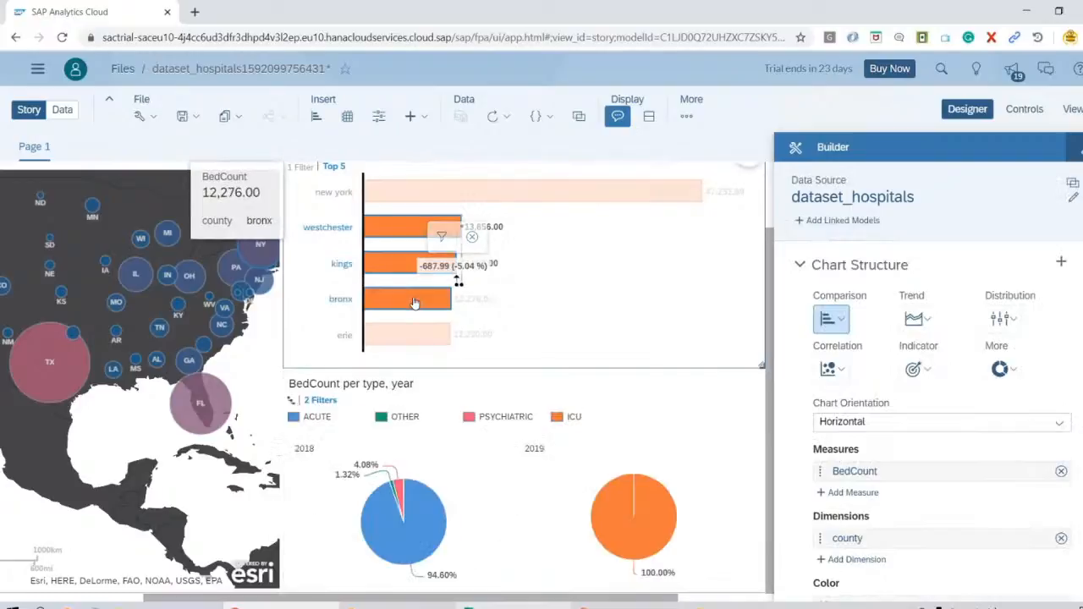
left_click(413, 336, "ctrl")
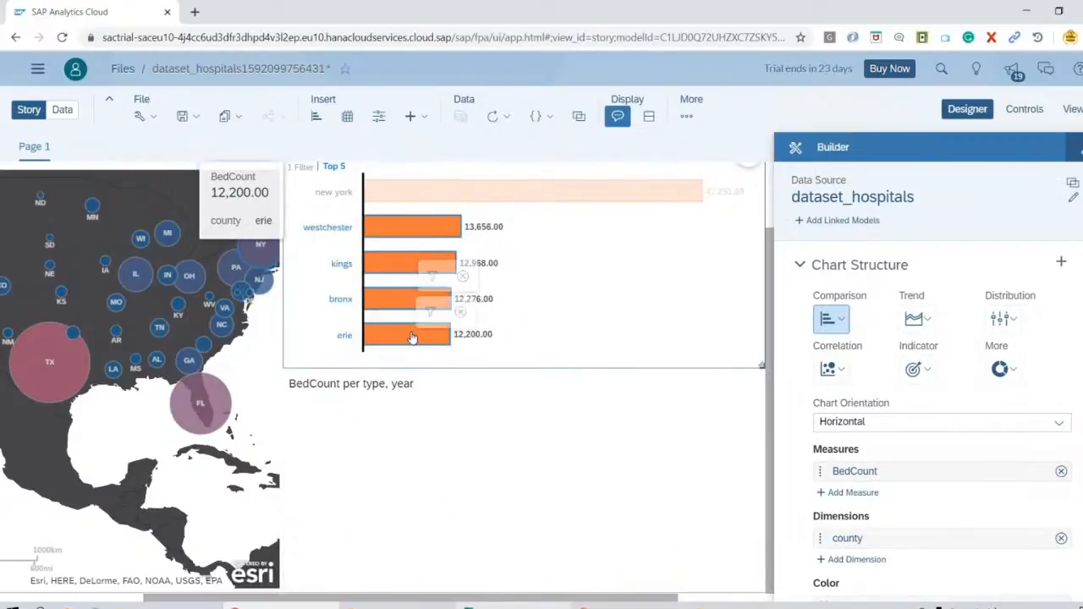
left_click(469, 198, "ctrl")
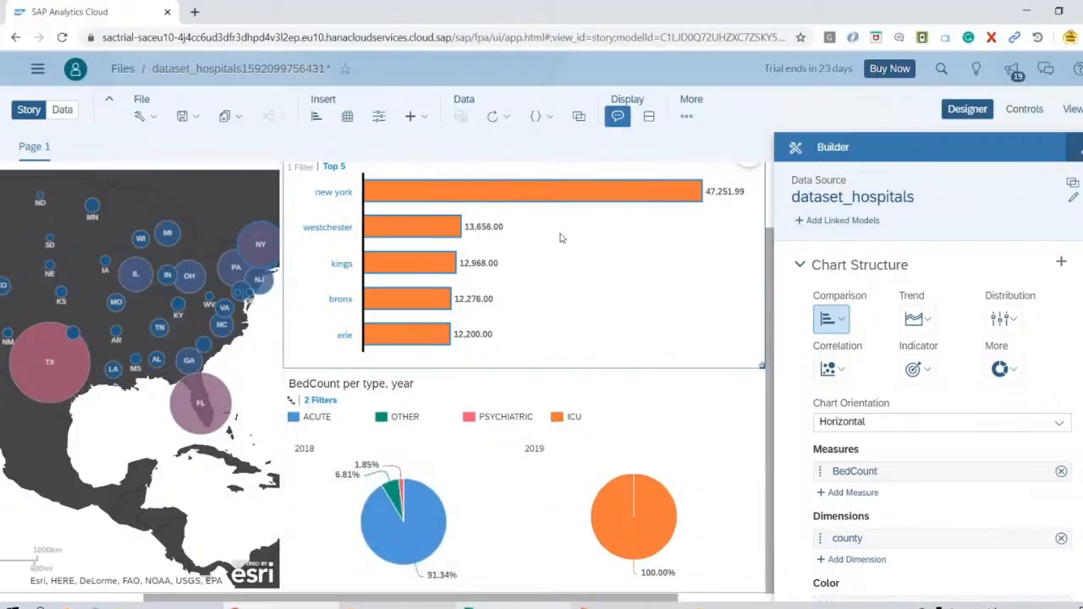
left_click(614, 252)
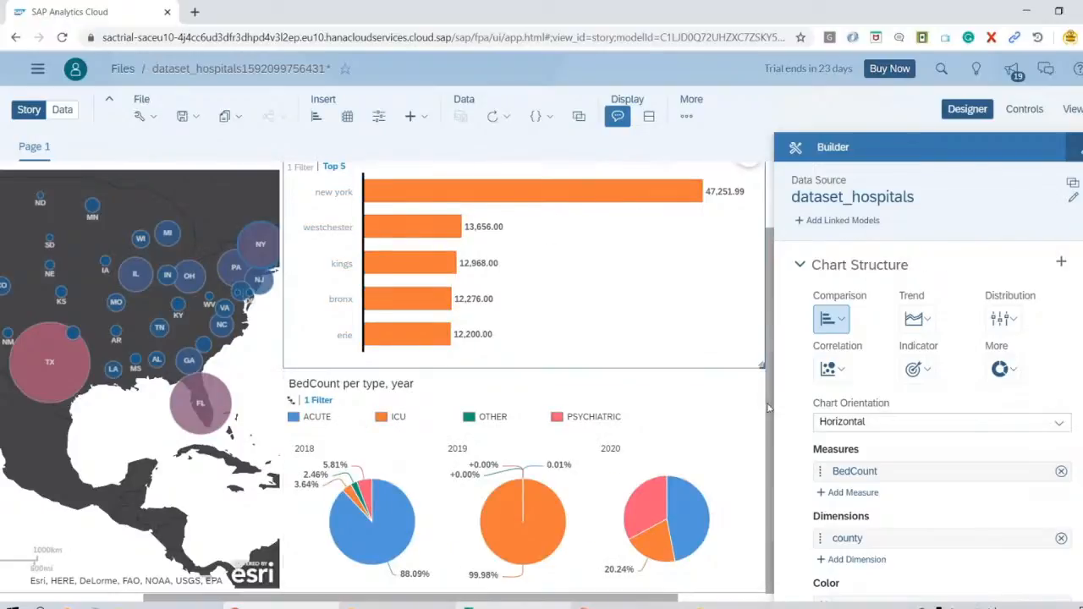
Set the page background type to Image in the page and lane styling options
scroll(468, 191, "up", 2)
left_click(418, 172)
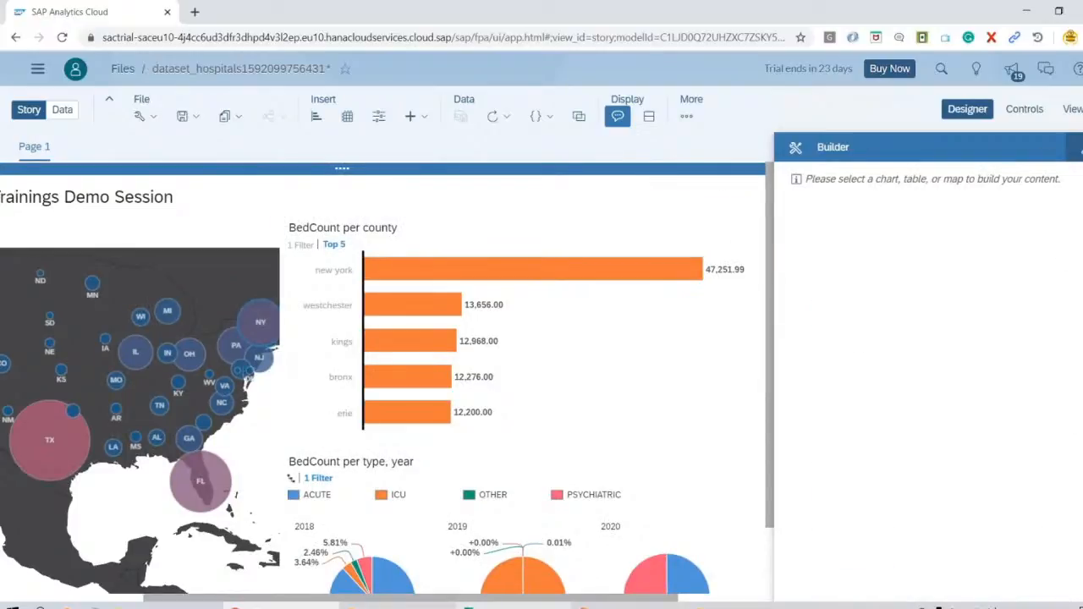
left_click(1079, 148)
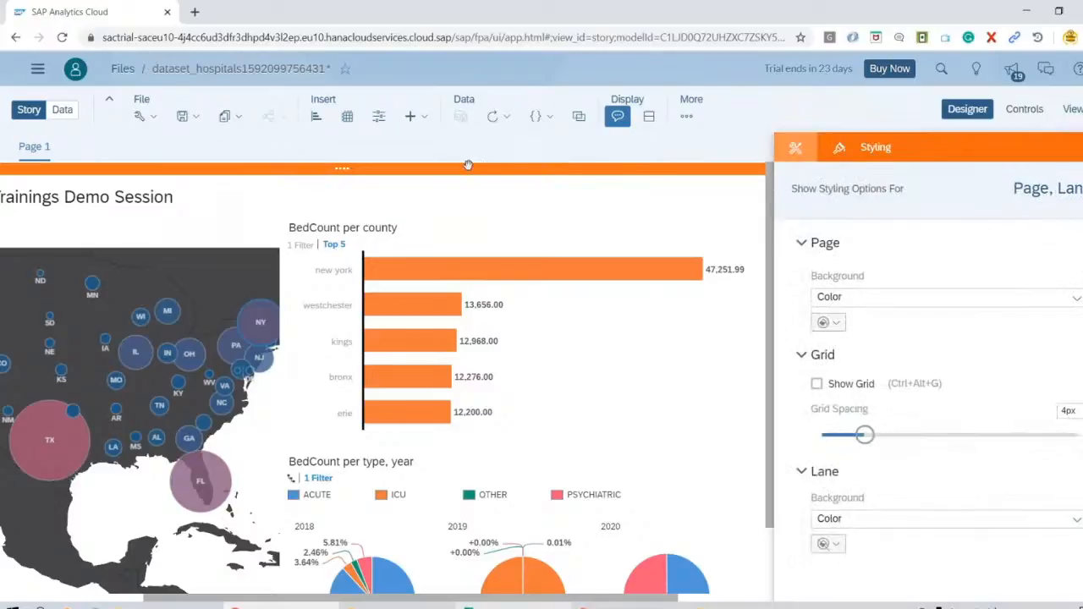
left_click(1075, 298)
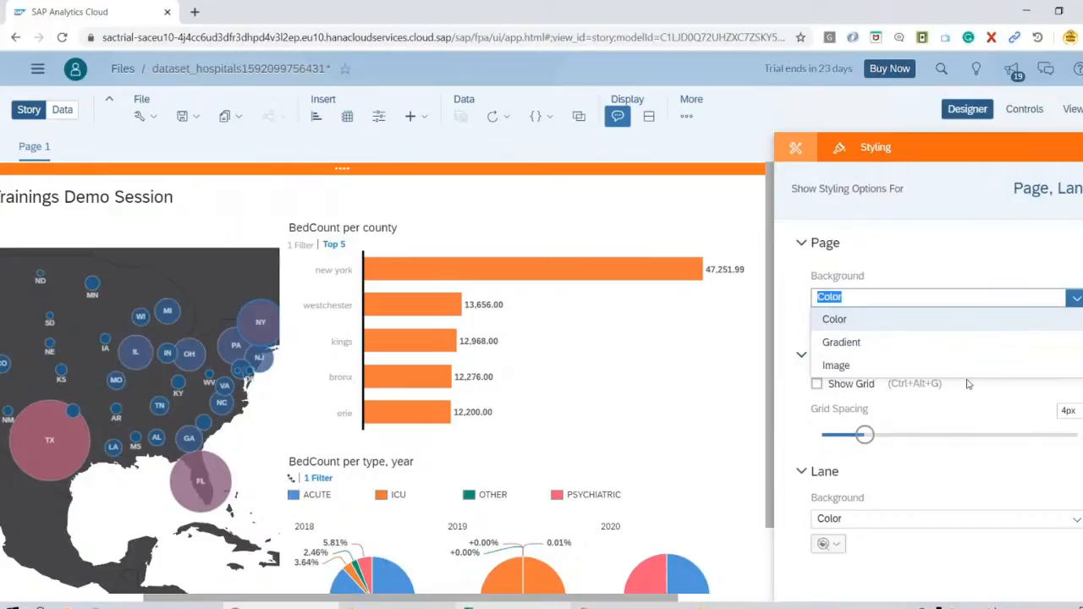
left_click(867, 373)
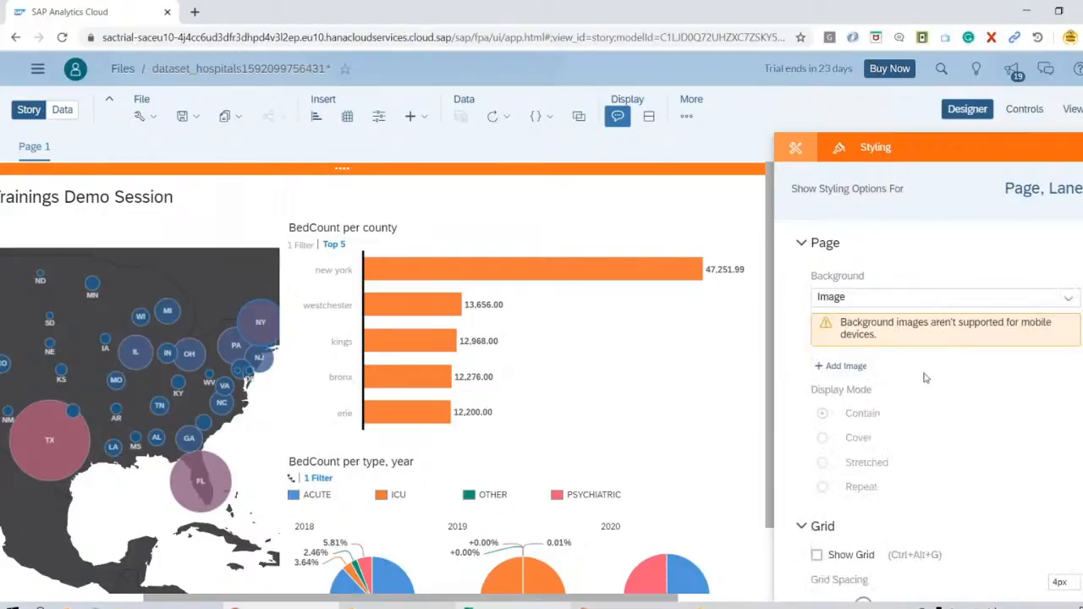
Upload bluetxt.jpg from the Desktop as the page background image and set its display mode to Cover
left_click(855, 369)
left_click(792, 199)
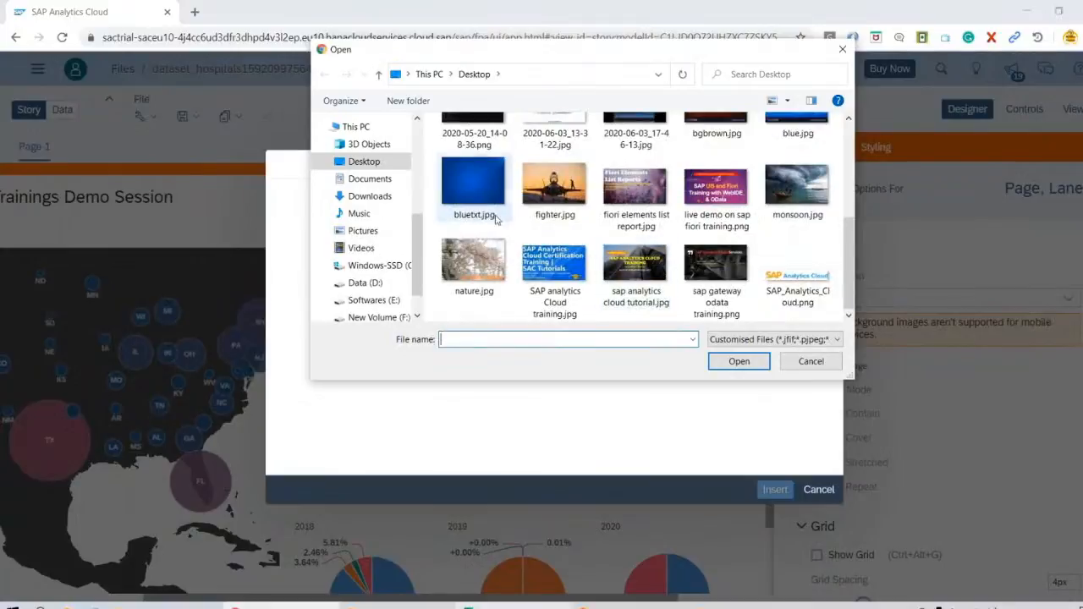
scroll(475, 230, "up", 3)
scroll(476, 232, "down", 3)
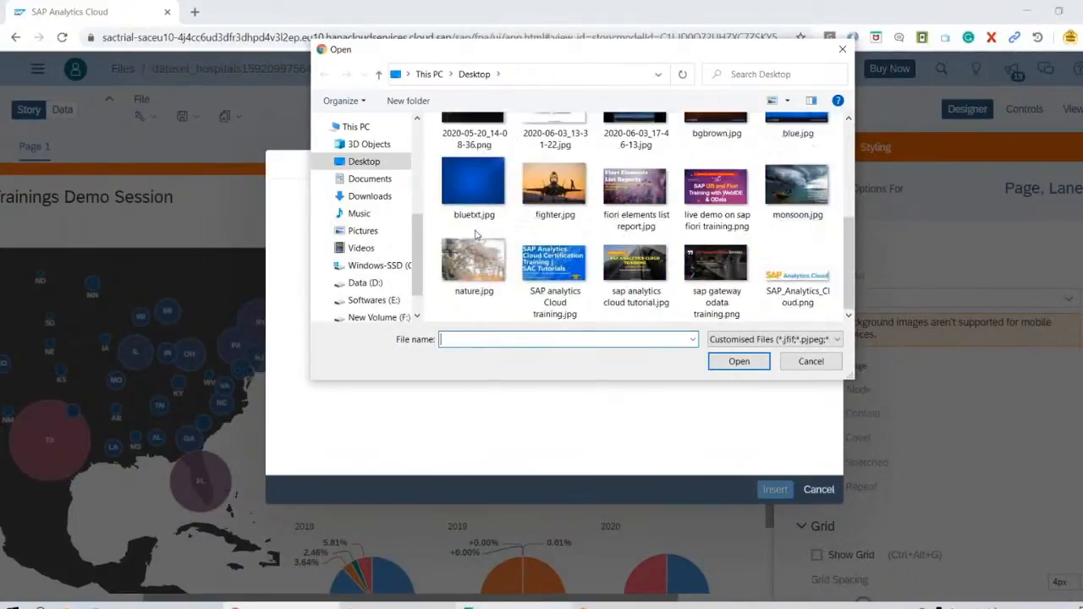
double_click(479, 191)
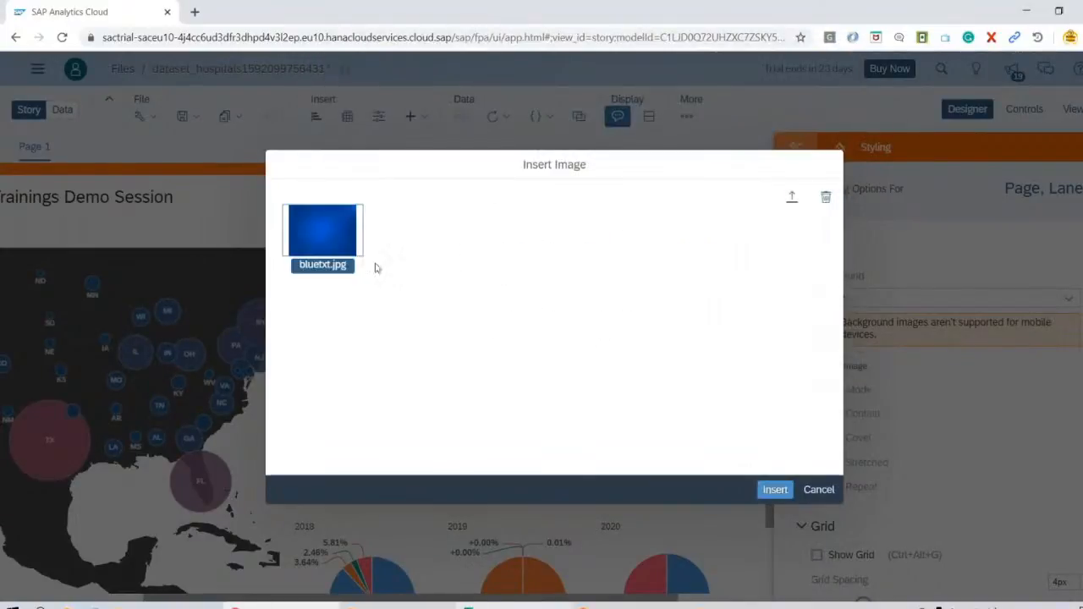
left_click(771, 489)
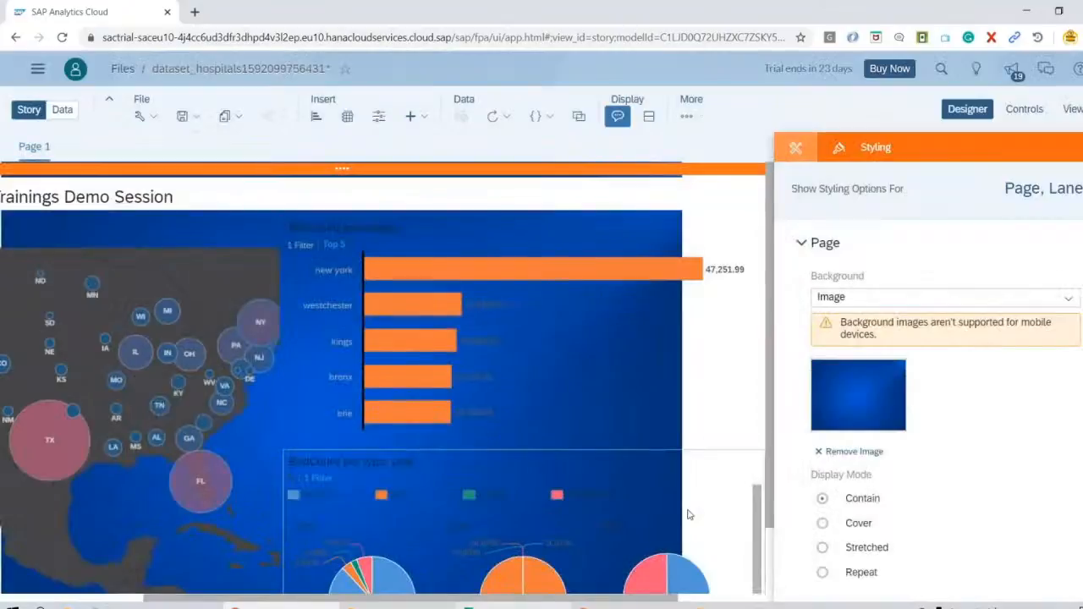
left_click(823, 524)
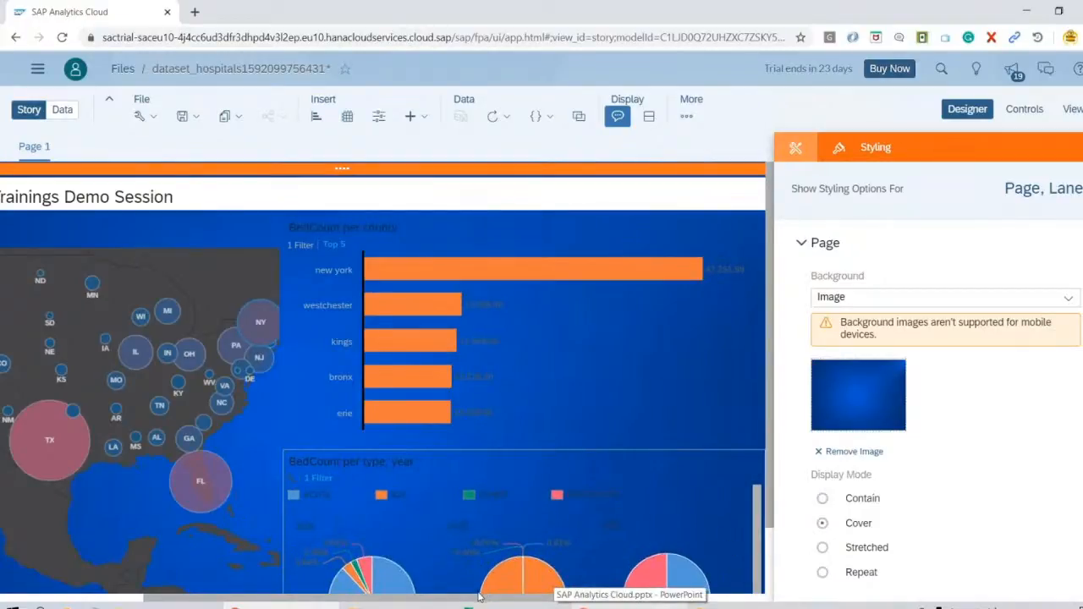
Style all text of the BedCount per county chart in coral, bold, at size 14
mouse_move(478, 598)
left_mouse_down()
mouse_move(337, 601)
mouse_move(461, 600)
left_mouse_up()
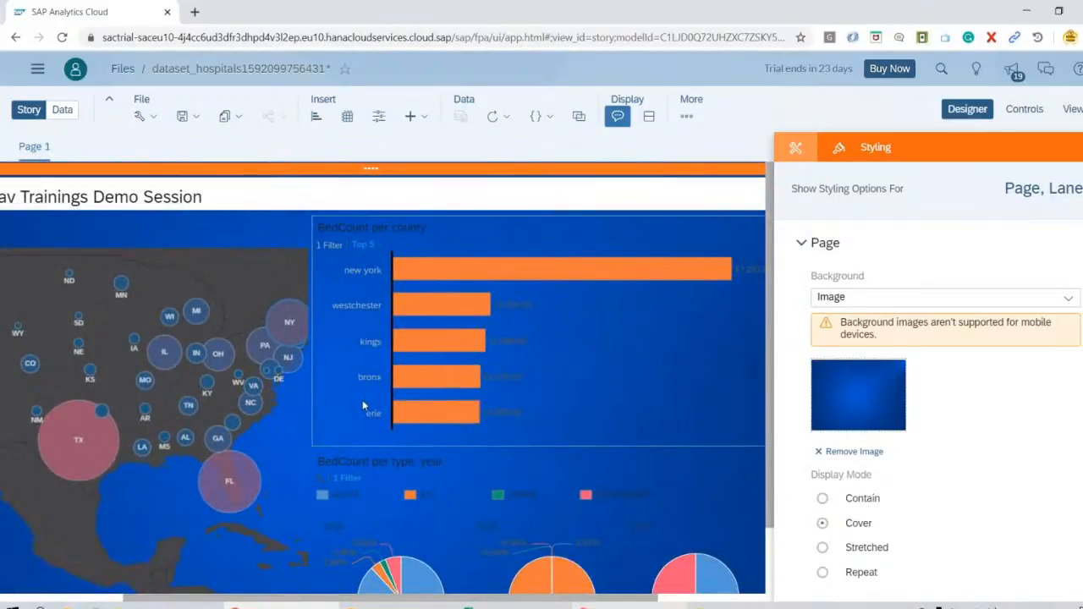
left_click(468, 225)
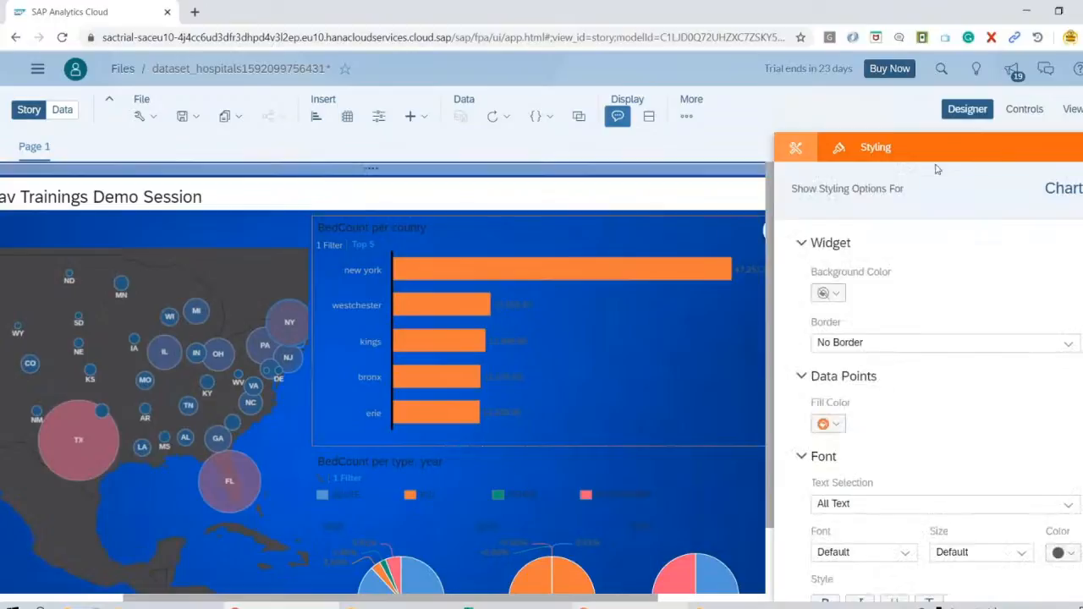
scroll(881, 338, "down", 5)
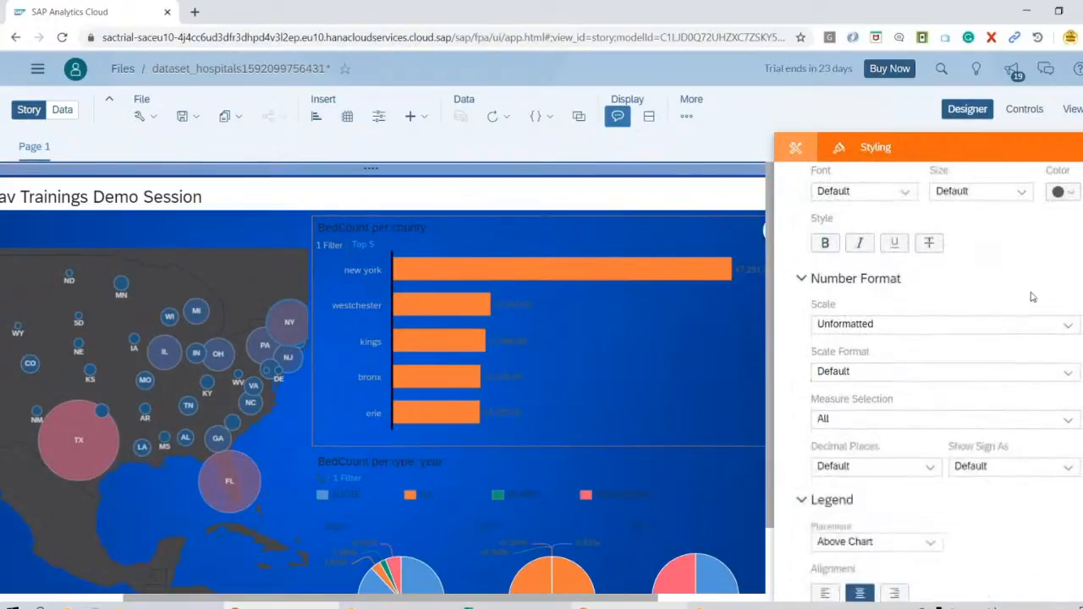
scroll(1051, 281, "up", 2)
left_click(1072, 344)
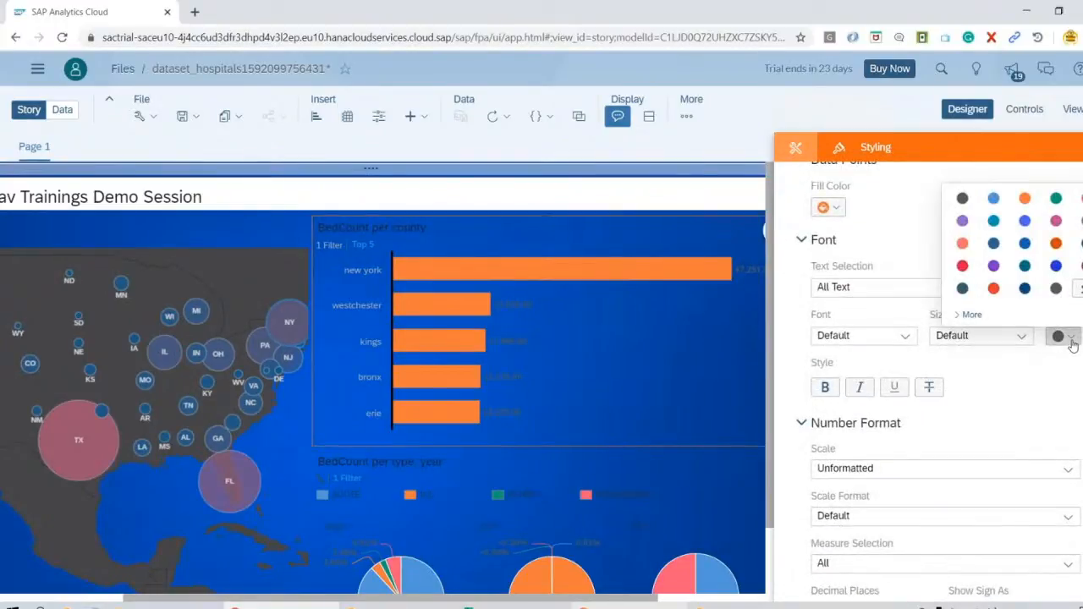
left_click(965, 244)
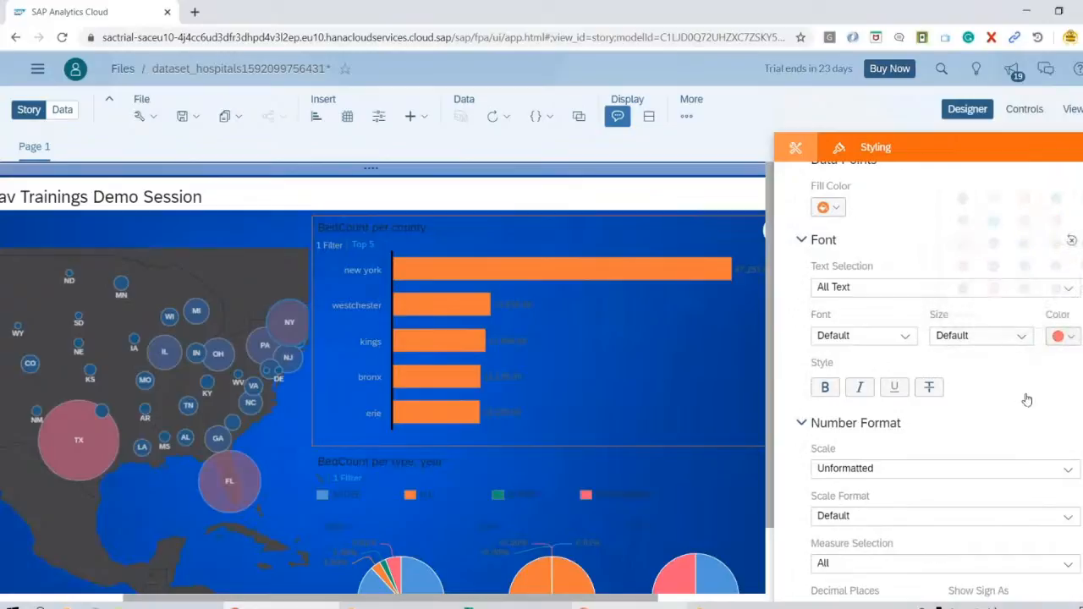
left_click(826, 387)
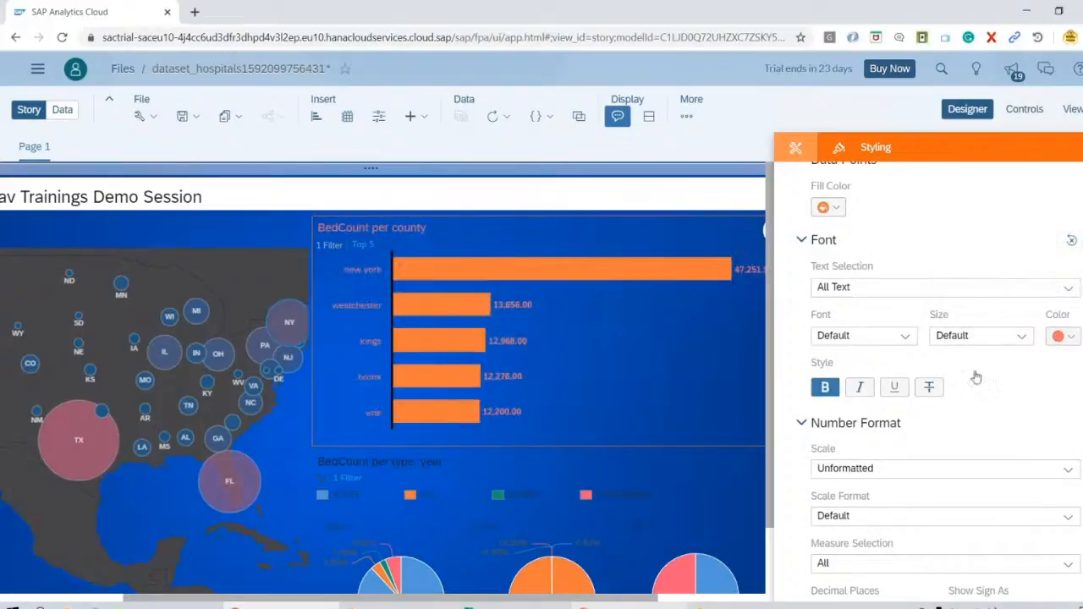
left_click(1024, 336)
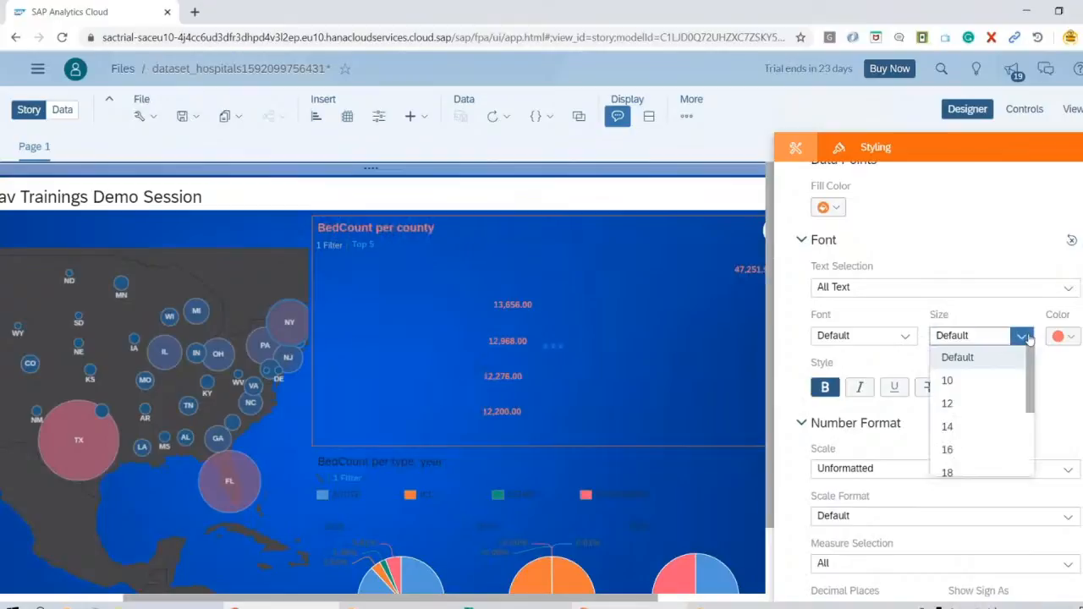
left_click(979, 426)
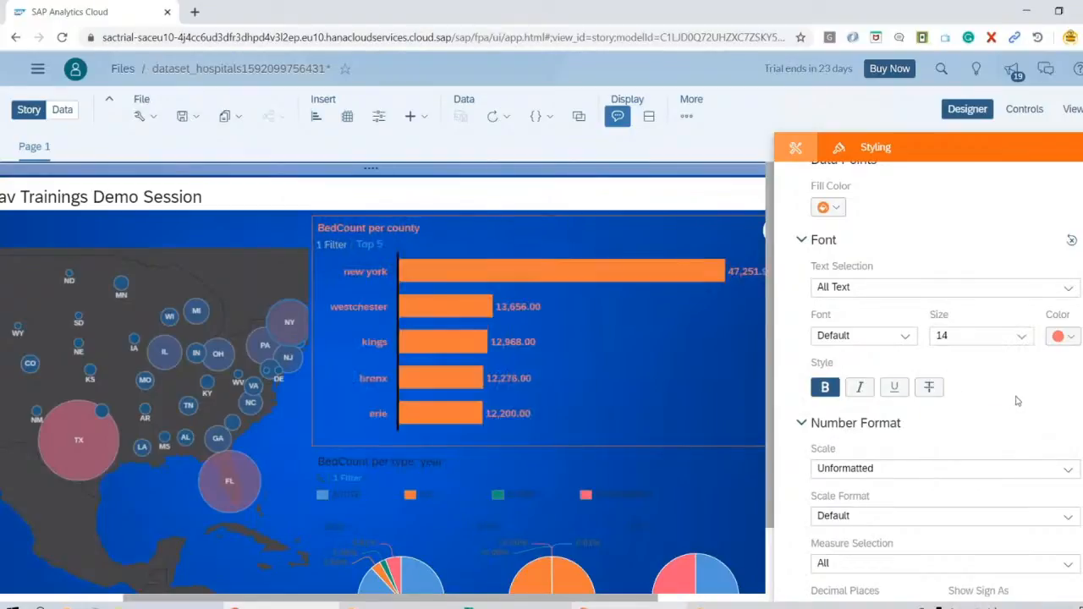
Style all text of the BedCount per type, year pie charts in white, bold, at size 14
scroll(690, 432, "down", 2)
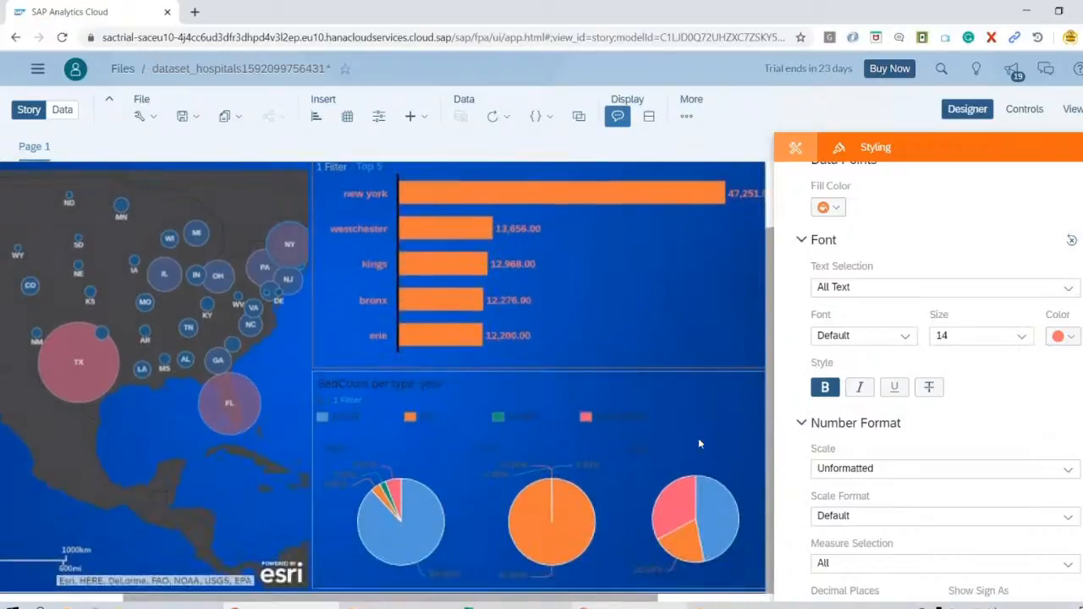
left_click(709, 387)
scroll(1046, 420, "down", 4)
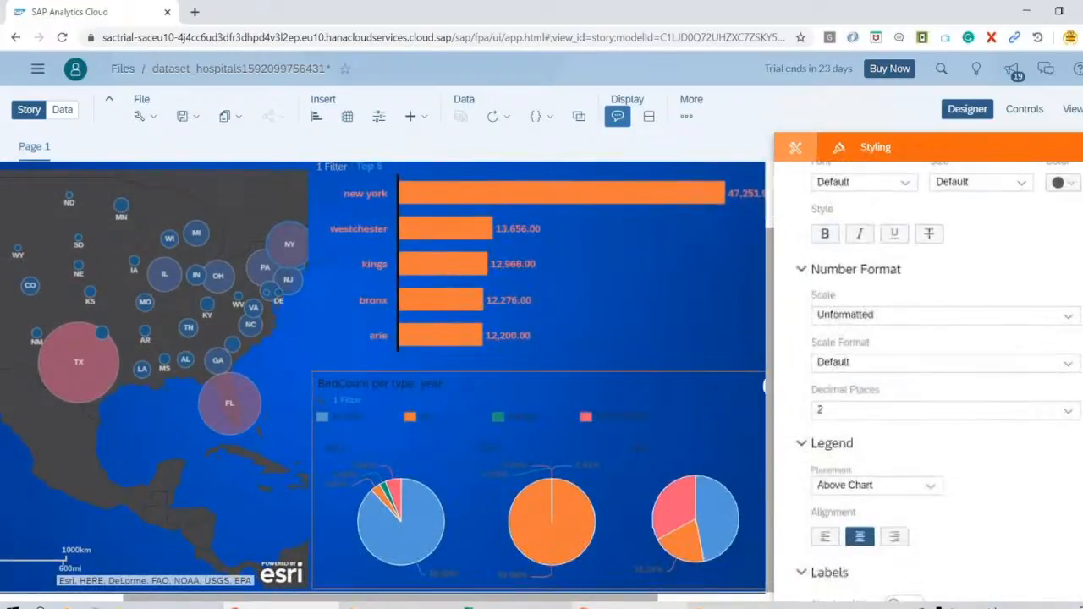
scroll(1058, 427, "up", 2)
scroll(1058, 427, "up", 1)
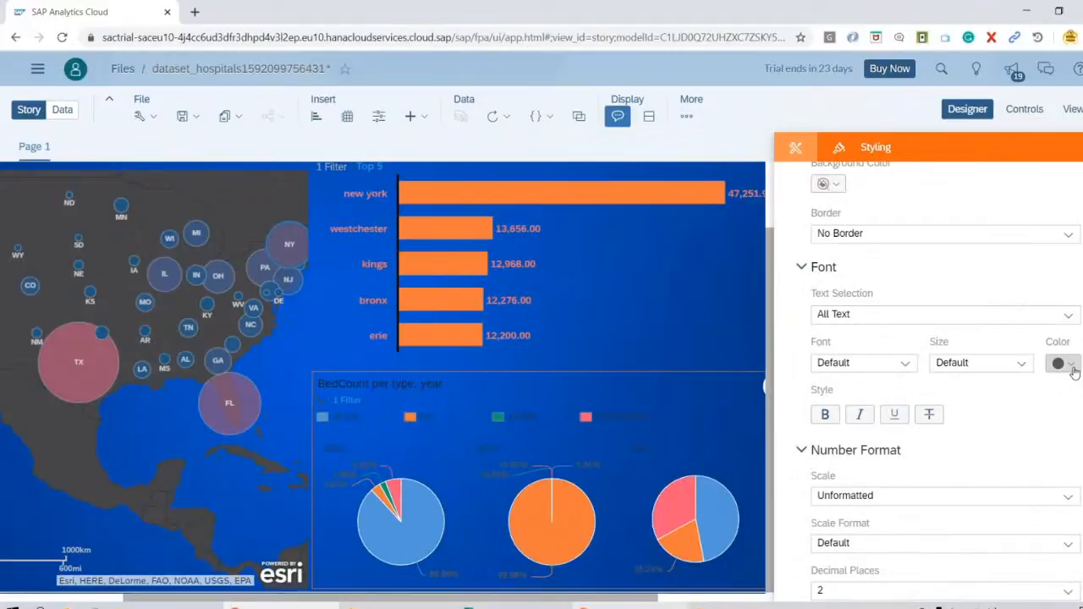
left_click(1062, 363)
left_click(969, 342)
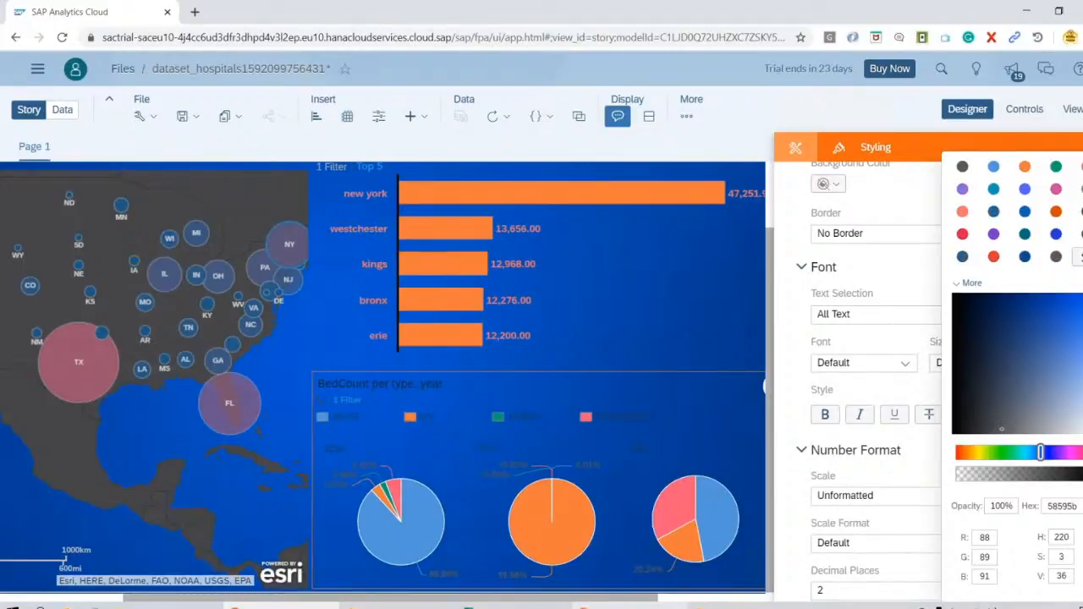
left_click(1082, 431)
left_click(911, 296)
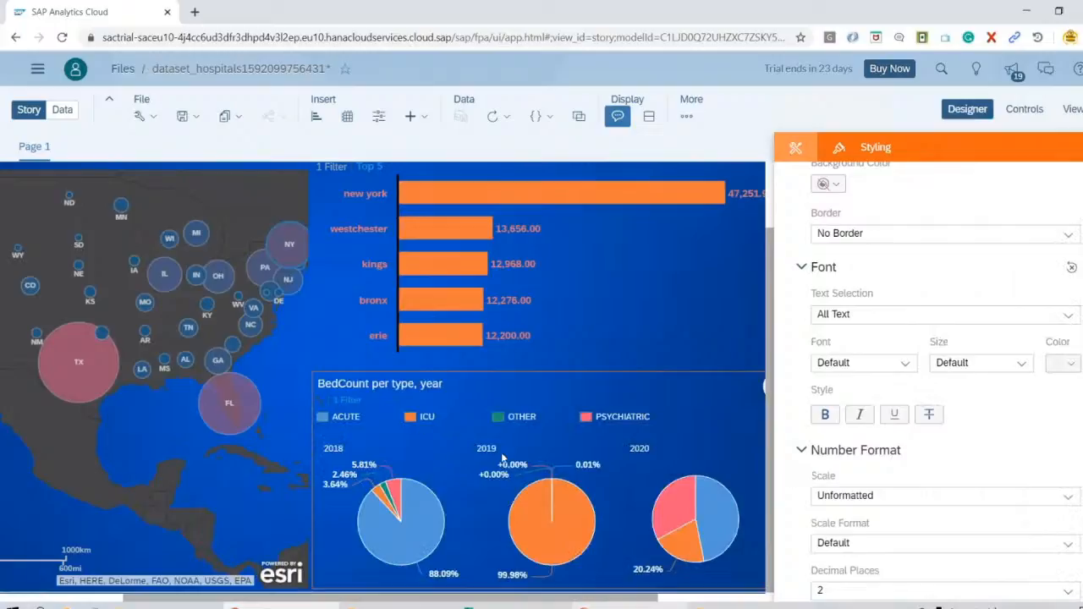
left_click(825, 414)
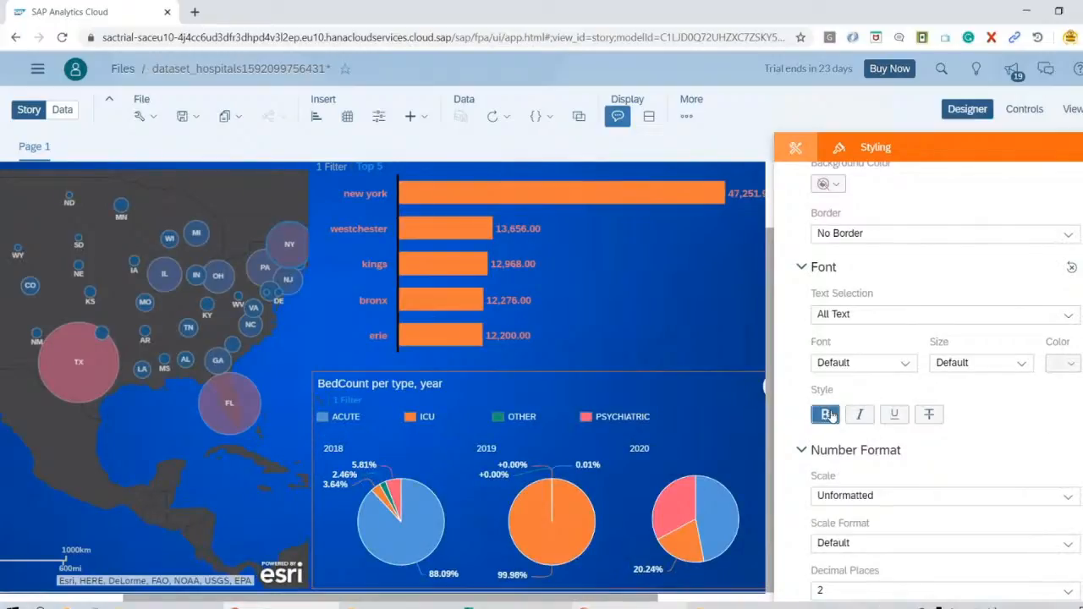
left_click(1024, 363)
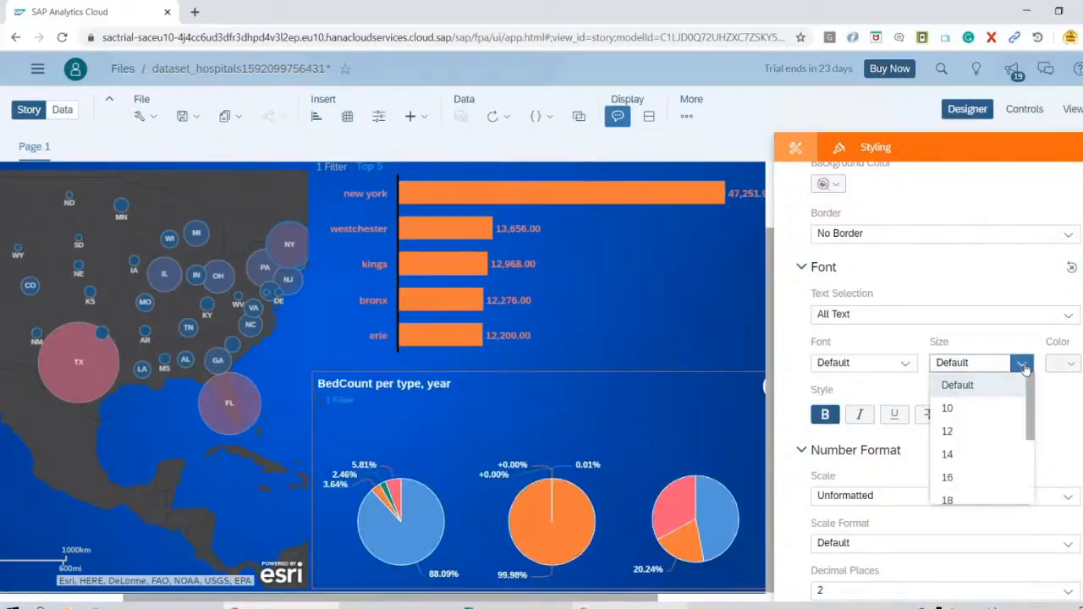
left_click(979, 453)
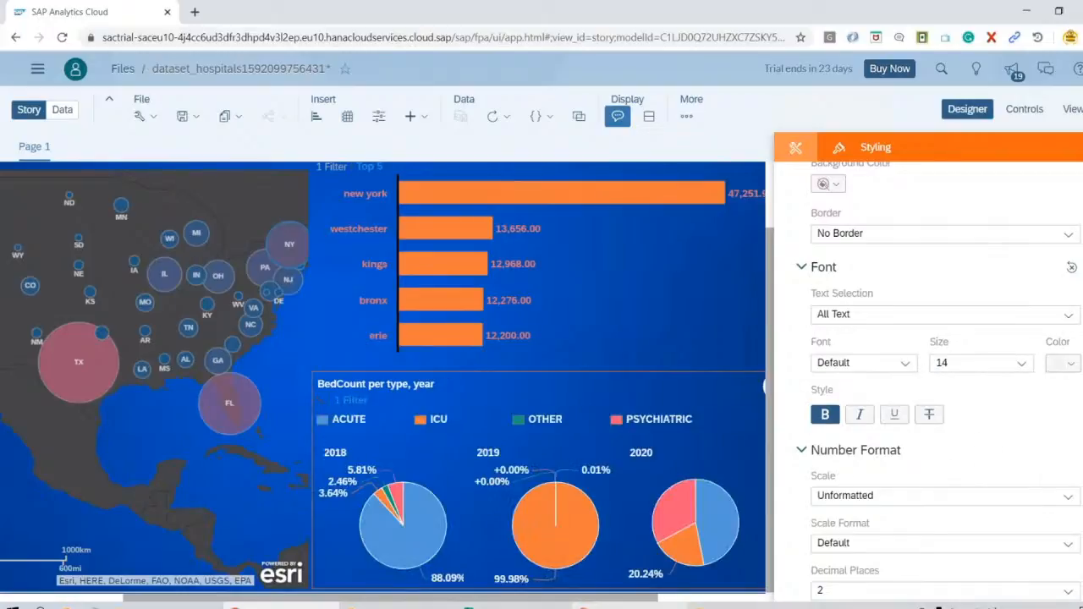
Rename the pie chart's title to "Types of beds added over YoY"
left_click(387, 385)
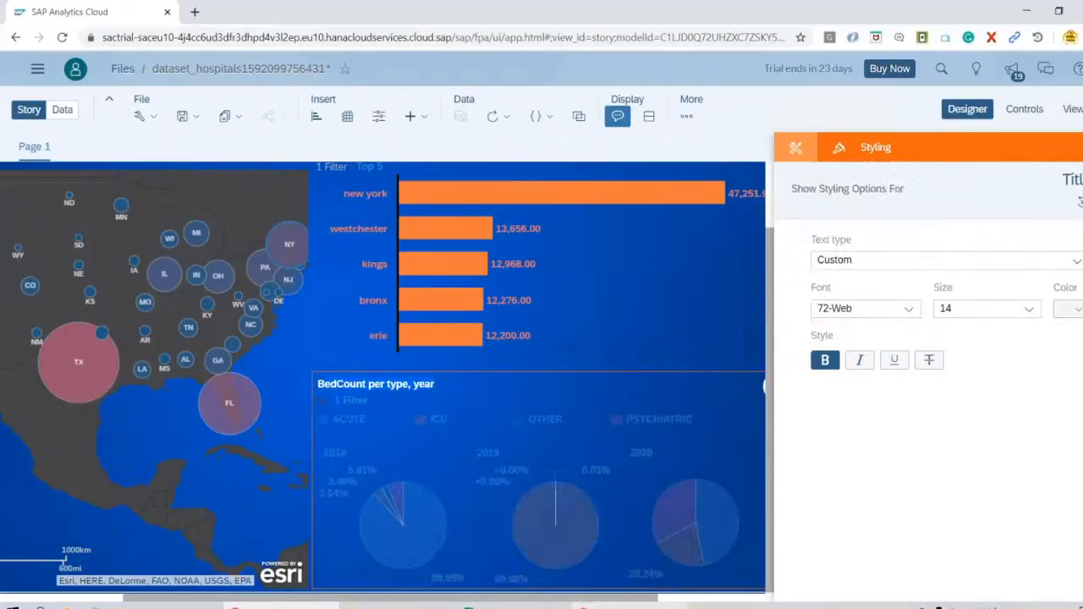
type("B")
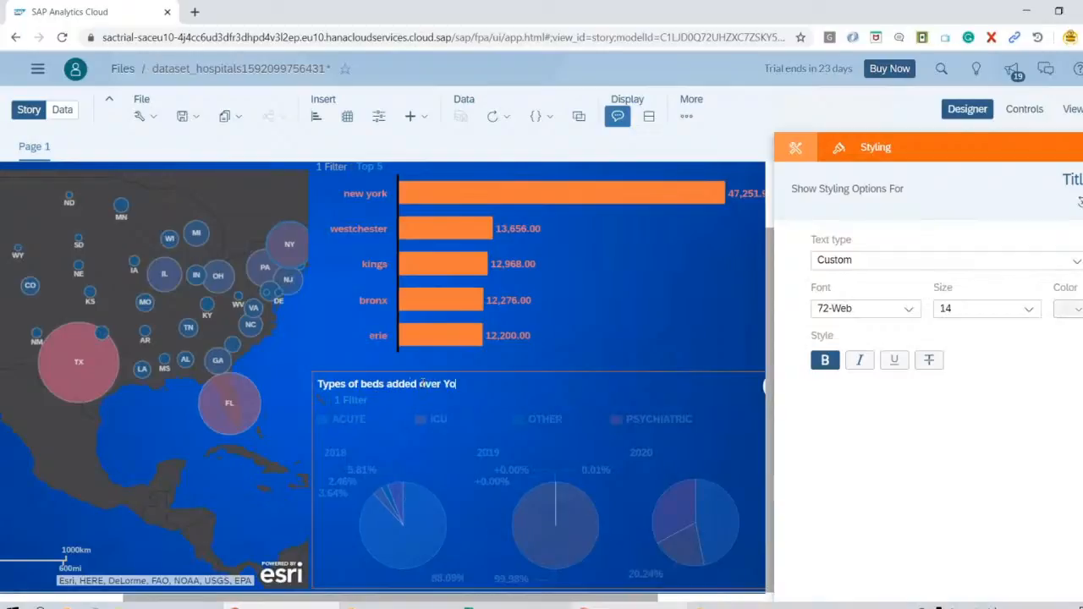
left_click(622, 337)
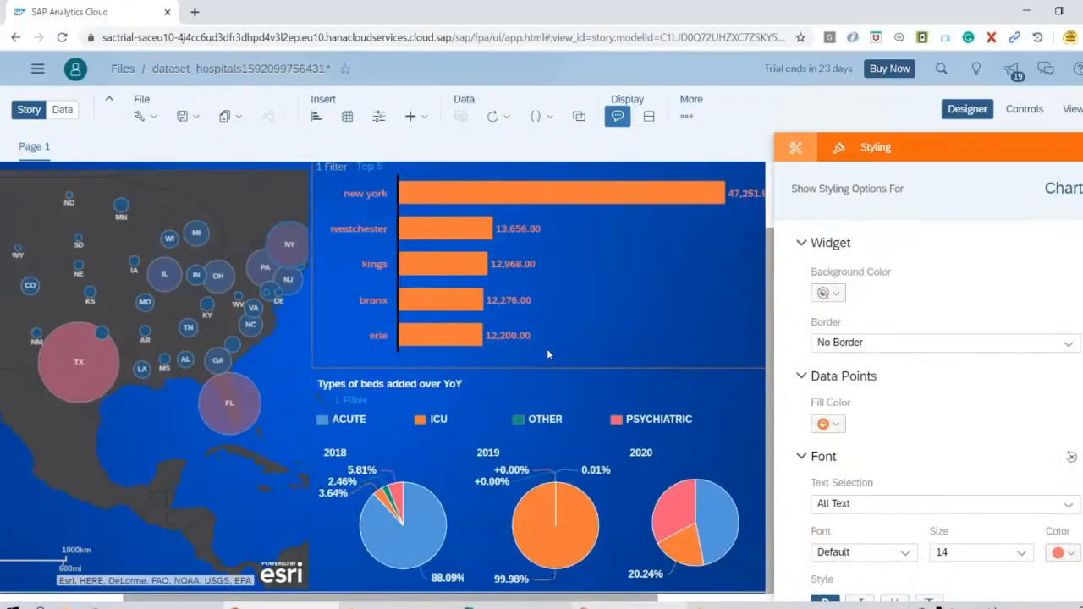
Switch the story to view mode and look over the styled map, county chart and pie charts
scroll(621, 342, "up", 2)
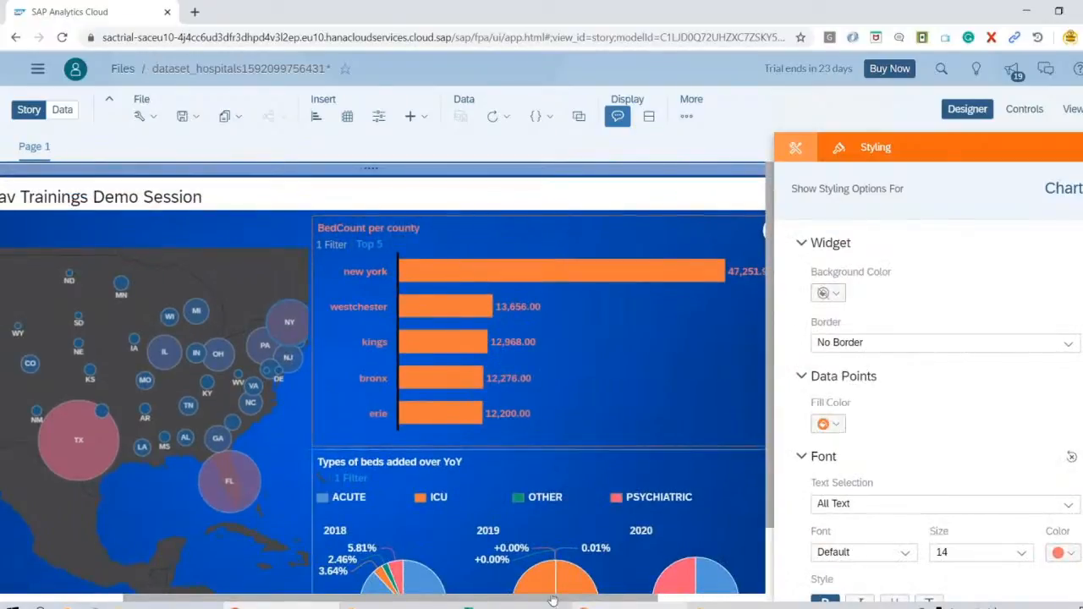
left_click_drag(535, 599, 393, 598)
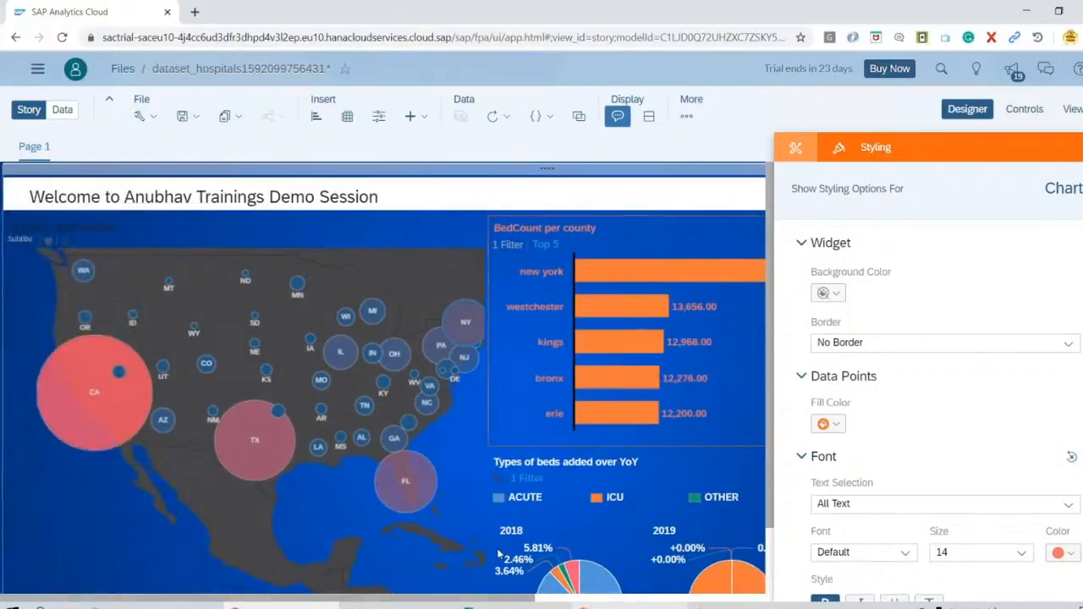
left_click(1072, 110)
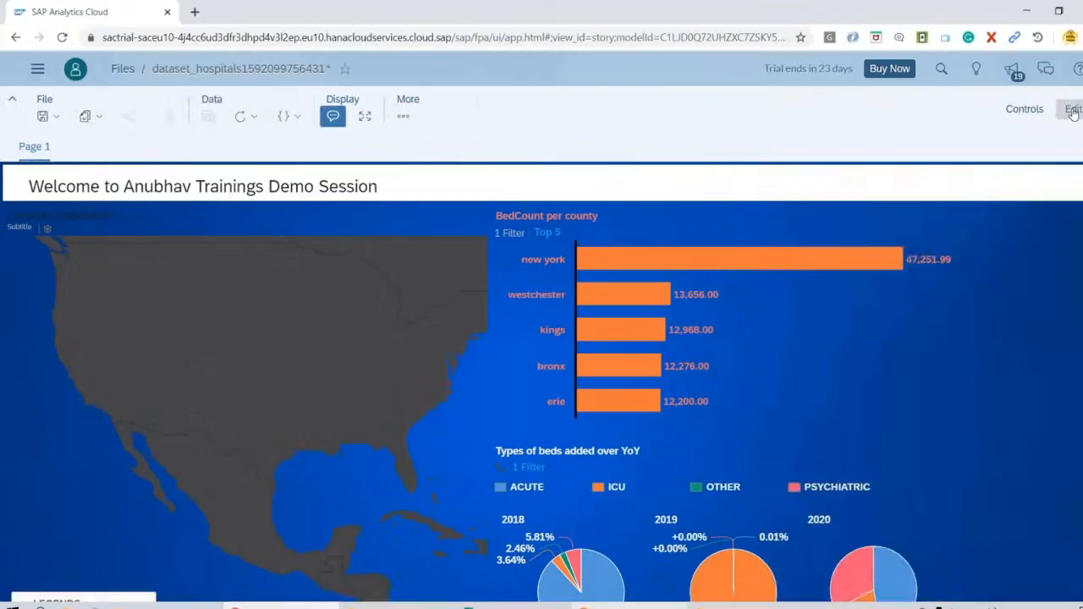
scroll(1059, 284, "down", 1)
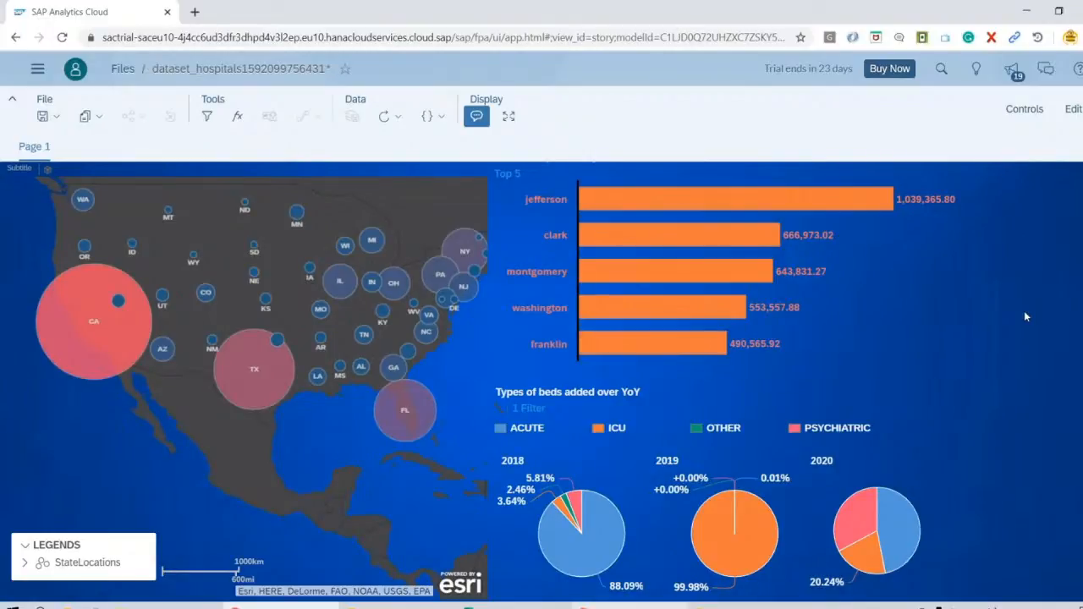
Switch to the SAP Analytics Cloud.pptx presentation in PowerPoint, start the slide show from the current slide and advance to the FAQs slide
left_click(622, 606)
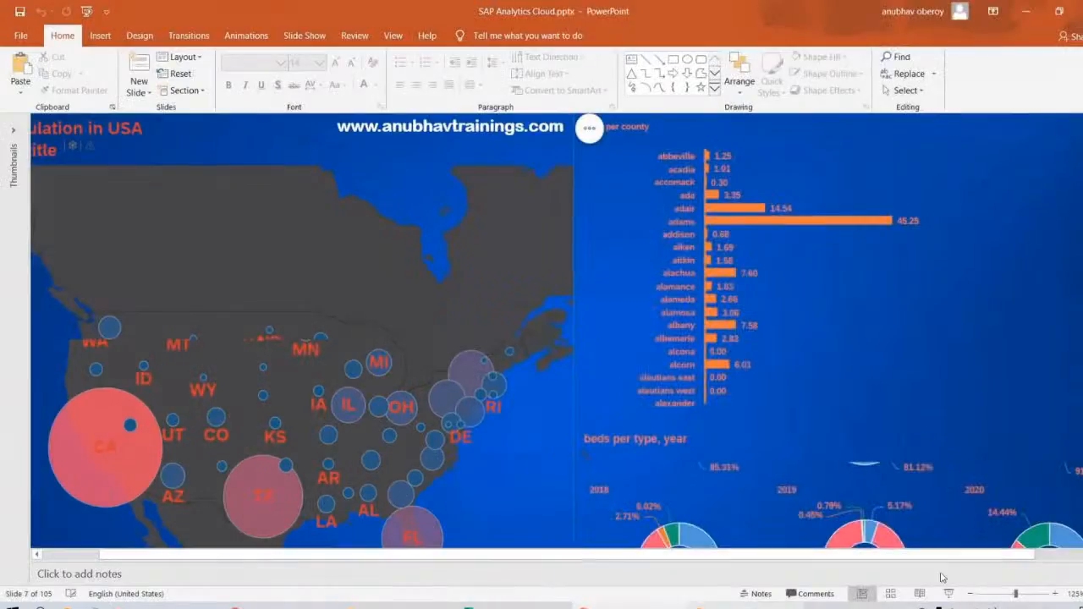
left_click(949, 593)
key("Right")
key("Right")
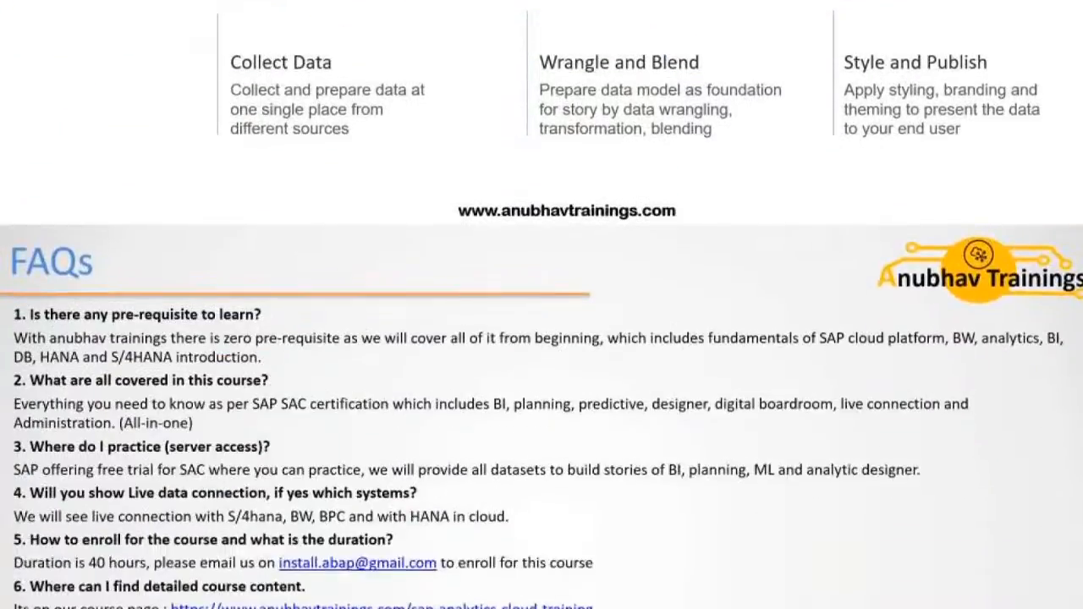